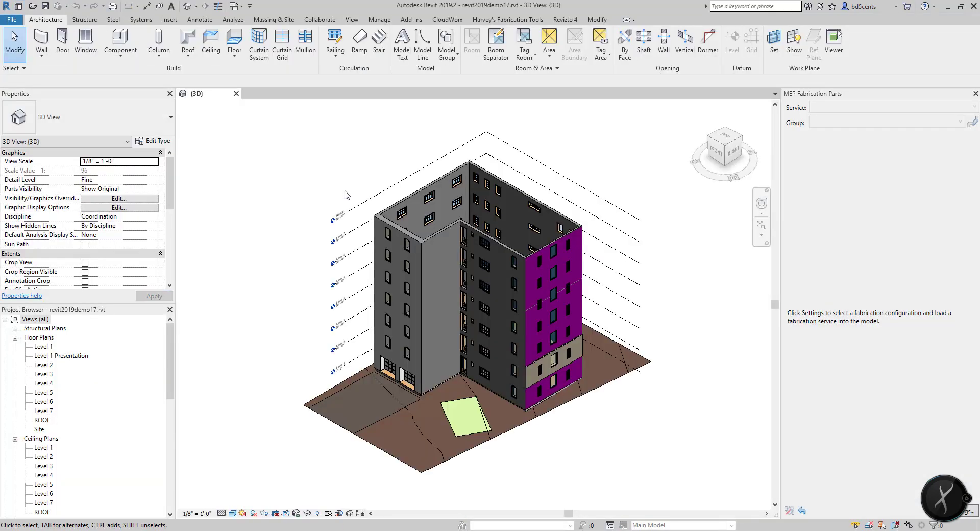
- Open the Level 1 floor plan and remove the property lines and the wood joist floor from it
{"action": "double_click", "coordinate": [48, 347]}
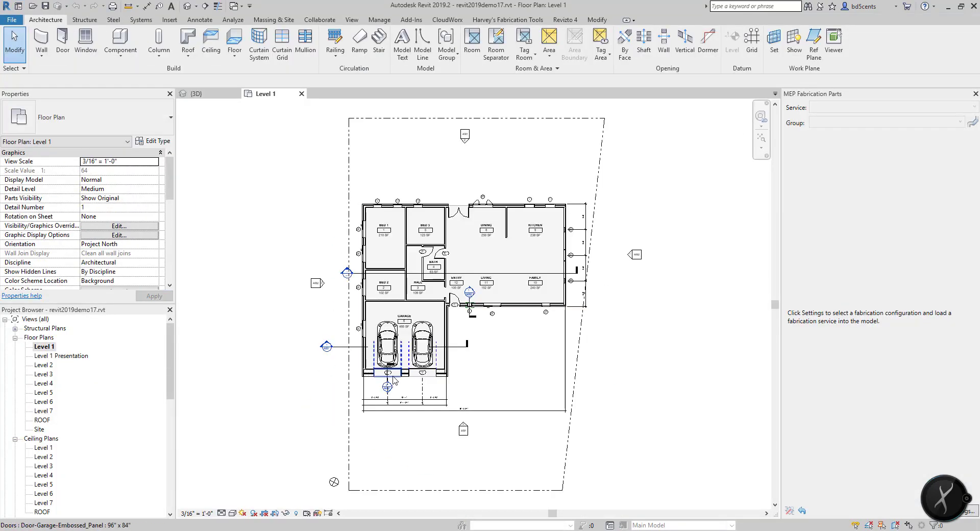
{"action": "left_click", "coordinate": [578, 431]}
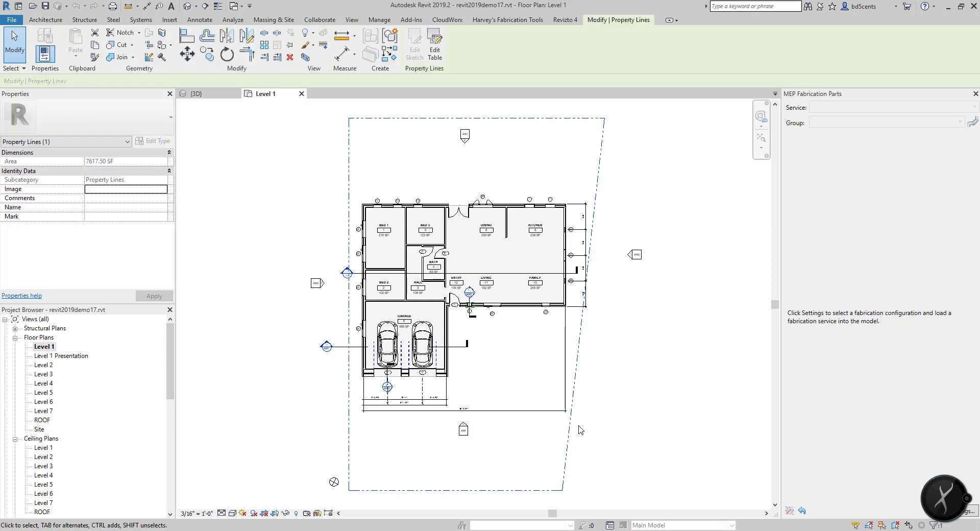
{"action": "left_click", "coordinate": [547, 430]}
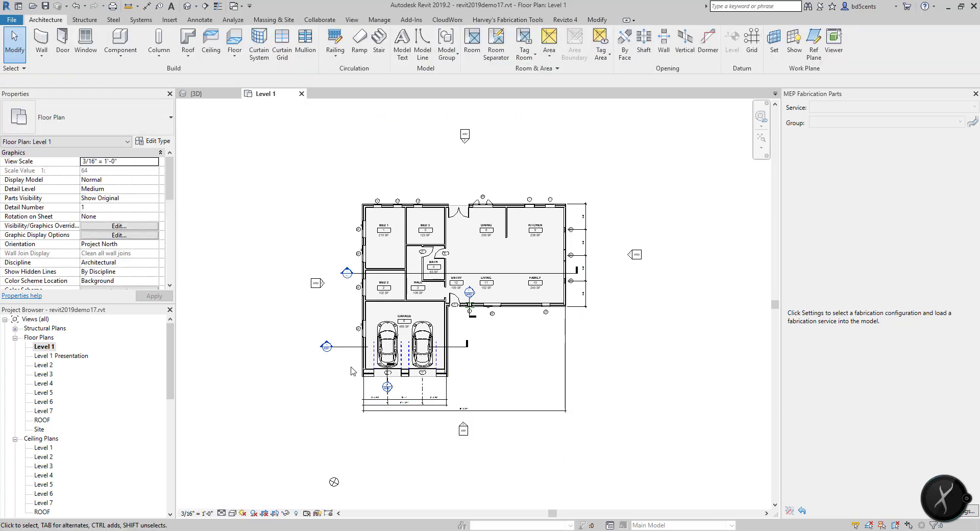
{"action": "scroll", "coordinate": [350, 365], "scroll_direction": "up", "scroll_amount": 3}
{"action": "left_click", "coordinate": [420, 378]}
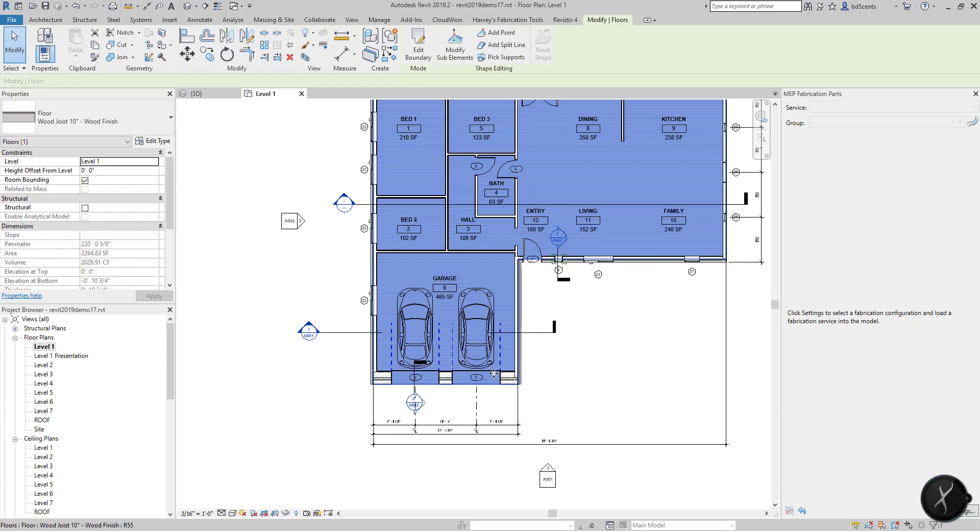
{"action": "left_click", "coordinate": [582, 377]}
- Start a stair and examine the type properties and calculation rules of the 7" max riser 11" tread assembled stair
{"action": "scroll", "coordinate": [583, 379], "scroll_direction": "down", "scroll_amount": 1}
{"action": "scroll", "coordinate": [583, 379], "scroll_direction": "up", "scroll_amount": 2}
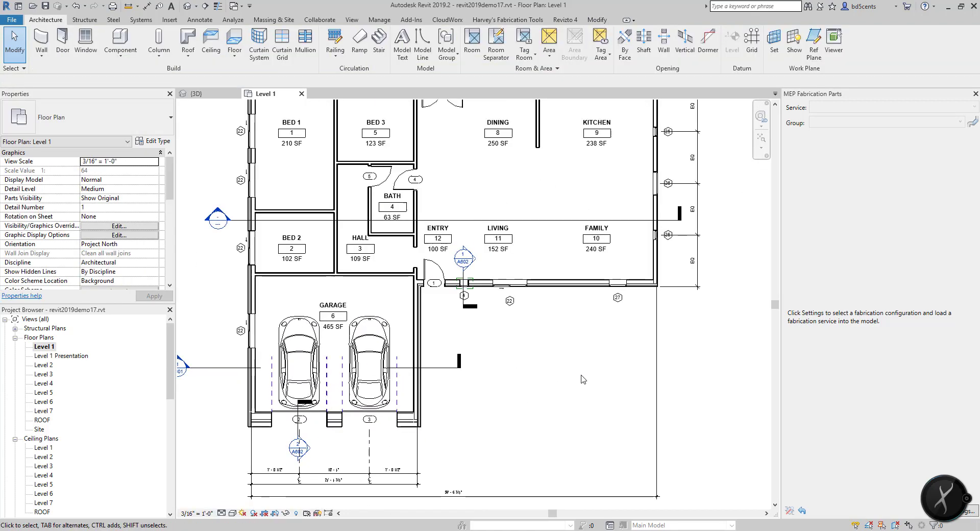
{"action": "scroll", "coordinate": [583, 379], "scroll_direction": "up", "scroll_amount": 2}
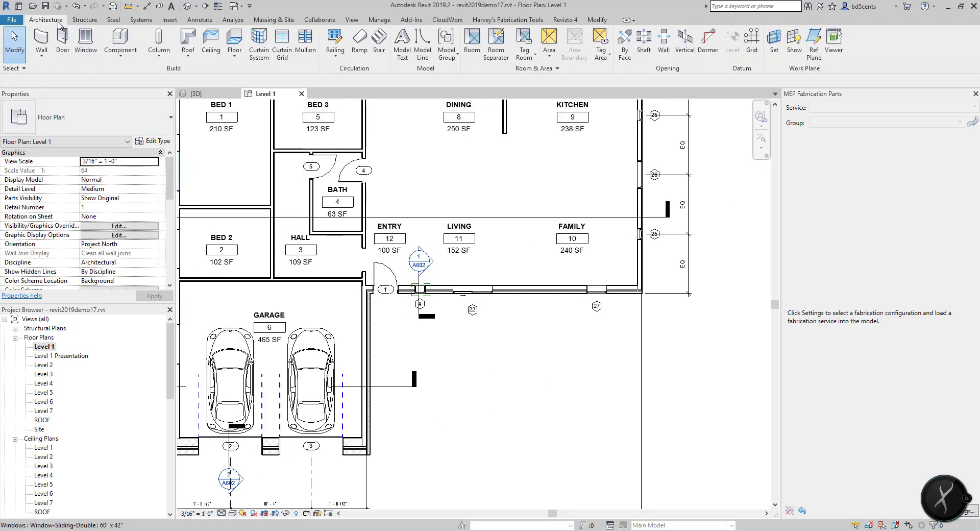
{"action": "left_click", "coordinate": [378, 41]}
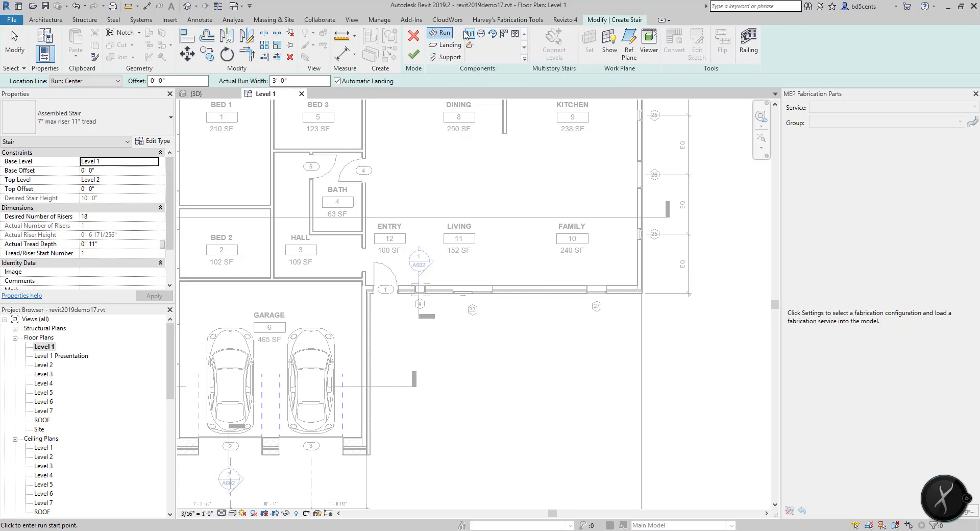
{"action": "scroll", "coordinate": [508, 319], "scroll_direction": "up", "scroll_amount": 2}
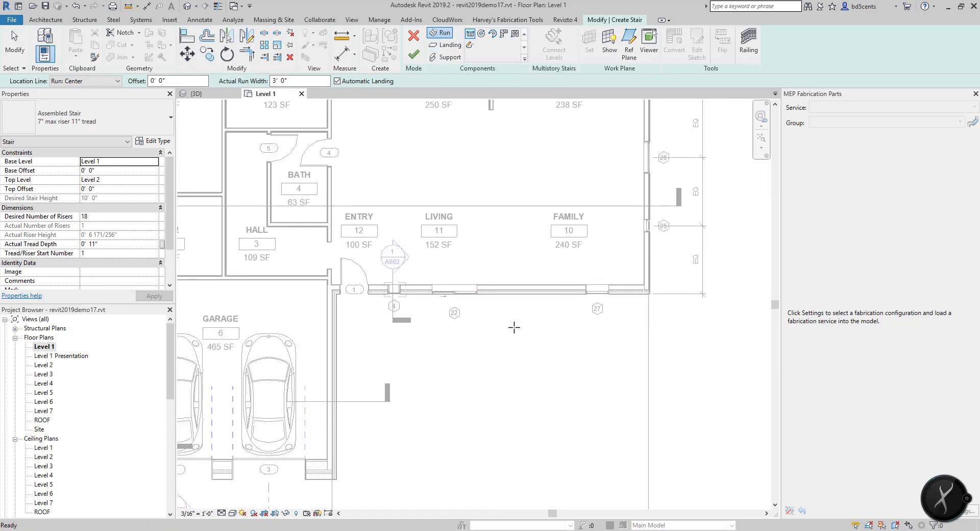
{"action": "scroll", "coordinate": [476, 344], "scroll_direction": "up", "scroll_amount": 1}
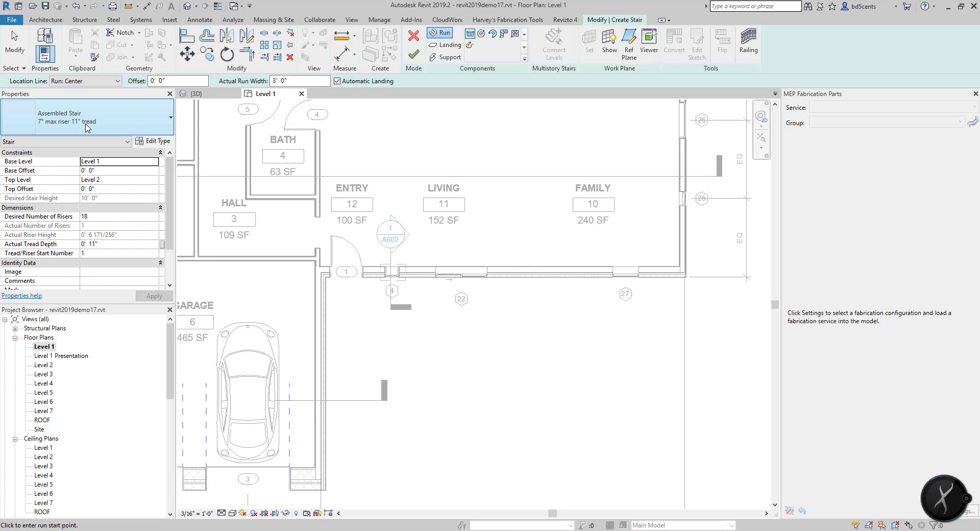
{"action": "left_click", "coordinate": [152, 141]}
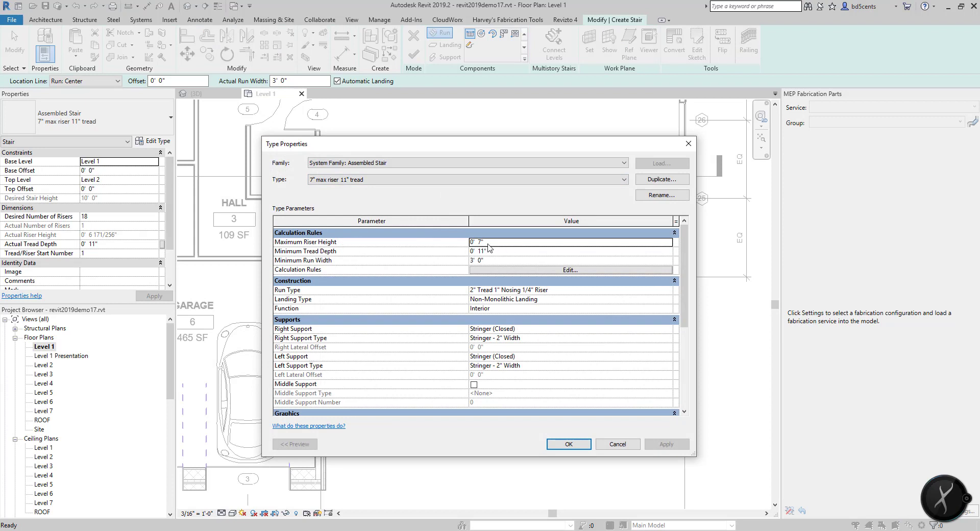
{"action": "left_click", "coordinate": [501, 270]}
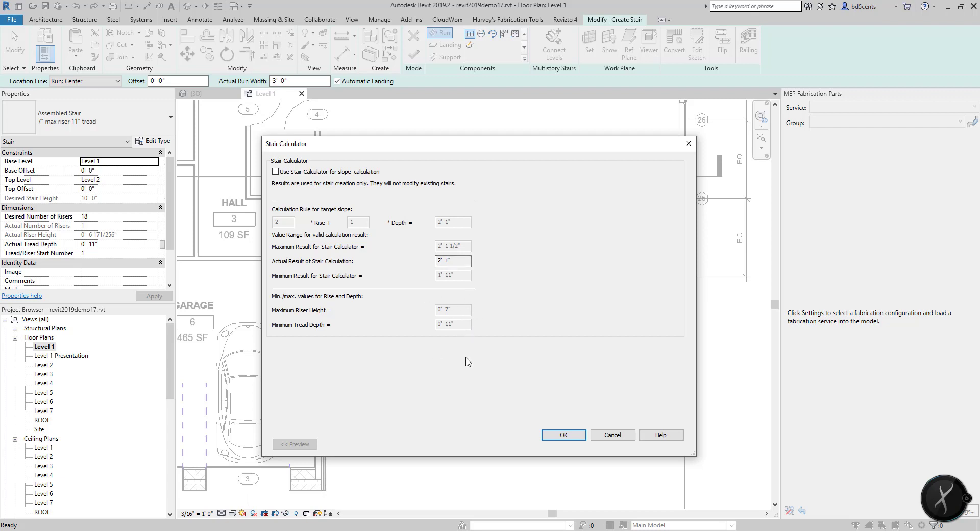
{"action": "left_click", "coordinate": [564, 437]}
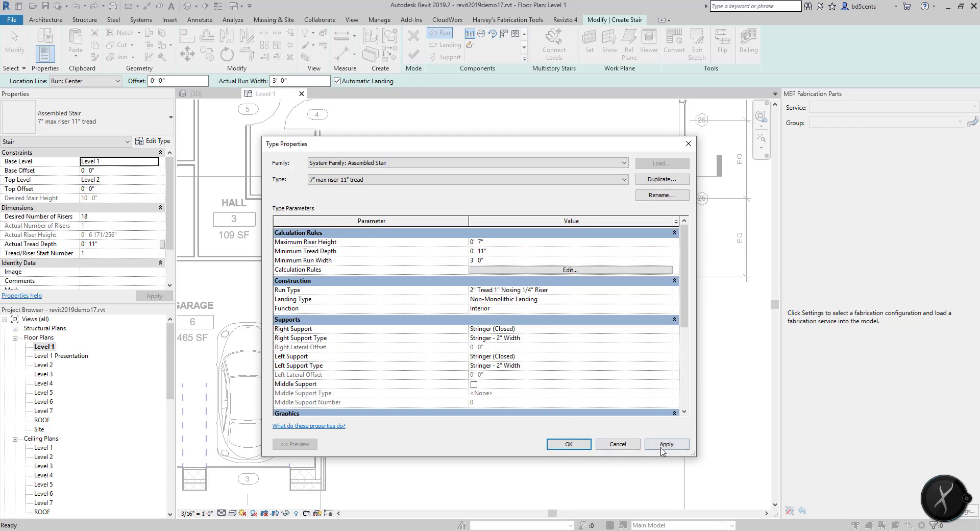
{"action": "left_click", "coordinate": [568, 444]}
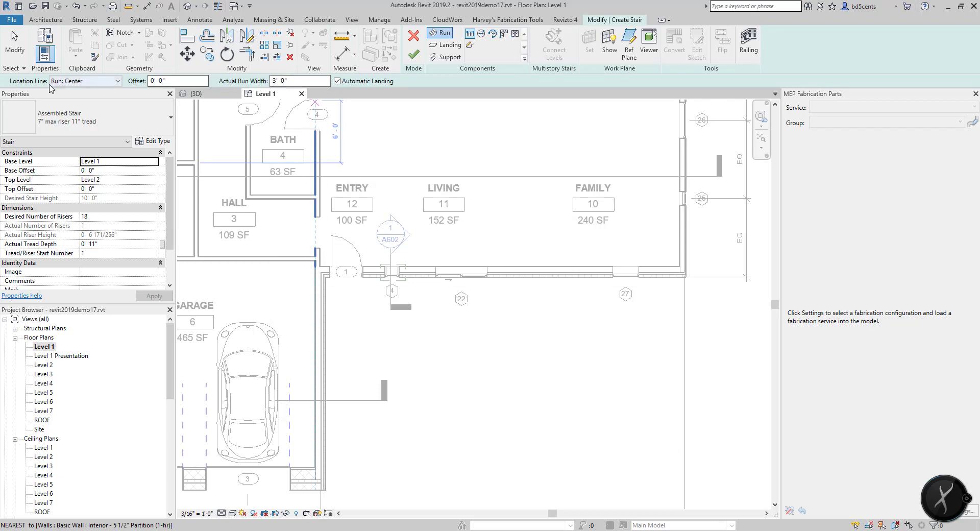
- Draw a straight horizontal stair run about 15' 7" long outside the Living and Family rooms' exterior wall, and finish the stair
{"action": "left_click", "coordinate": [424, 326]}
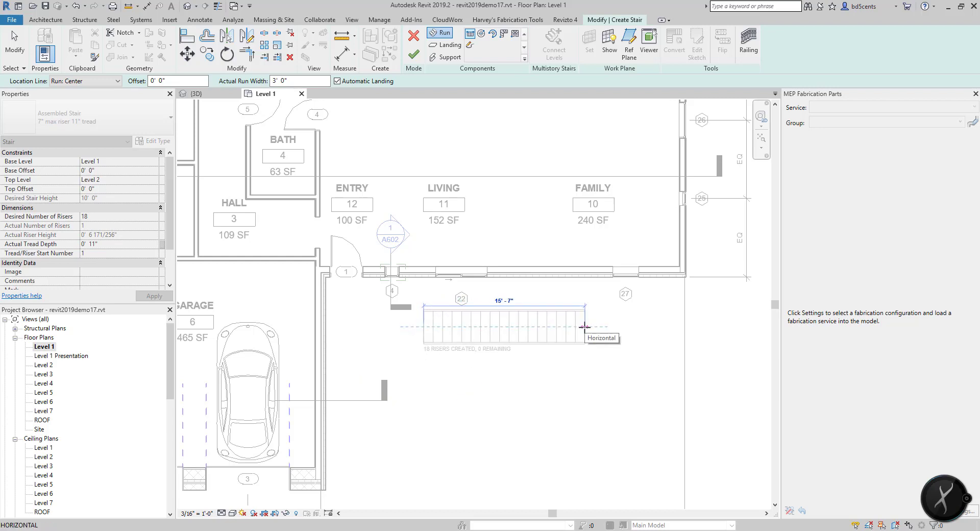
{"action": "left_click", "coordinate": [584, 327]}
{"action": "key", "text": "Escape"}
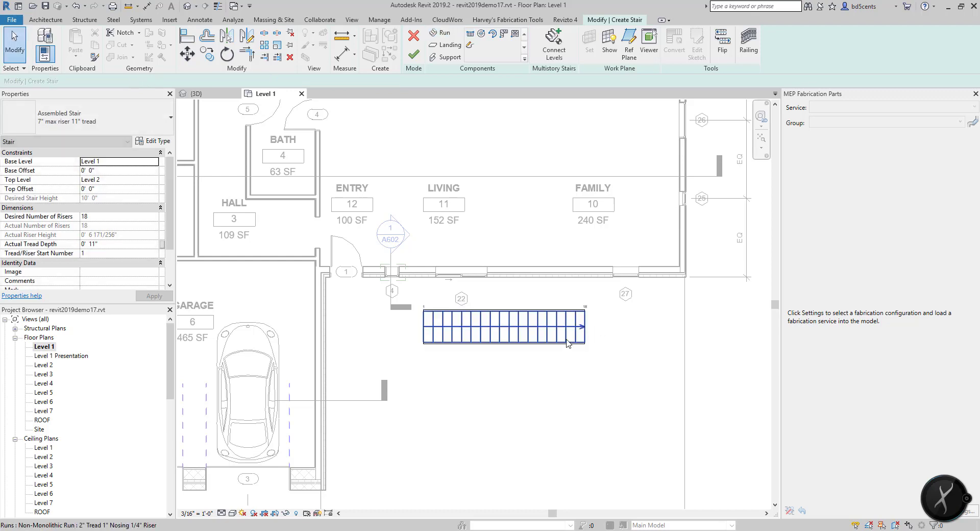
{"action": "scroll", "coordinate": [490, 337], "scroll_direction": "up", "scroll_amount": 3}
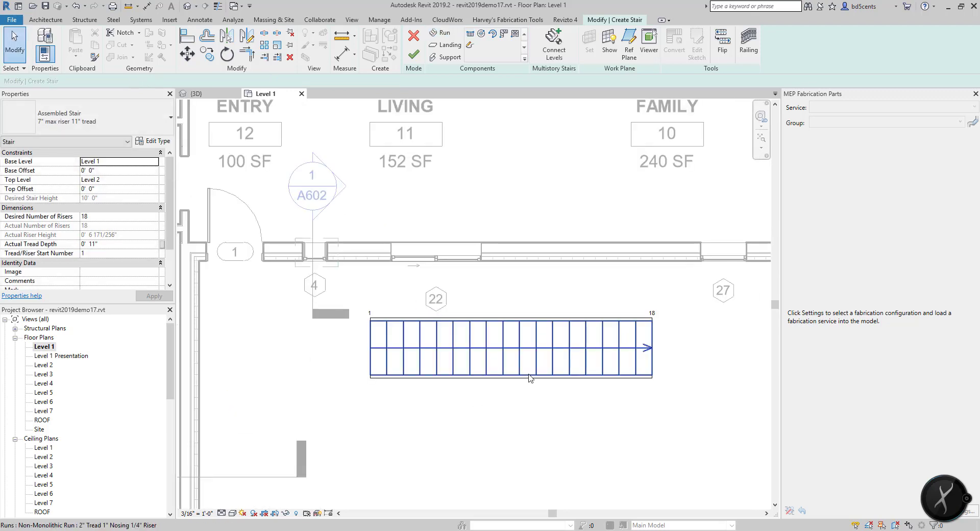
{"action": "left_click", "coordinate": [413, 56]}
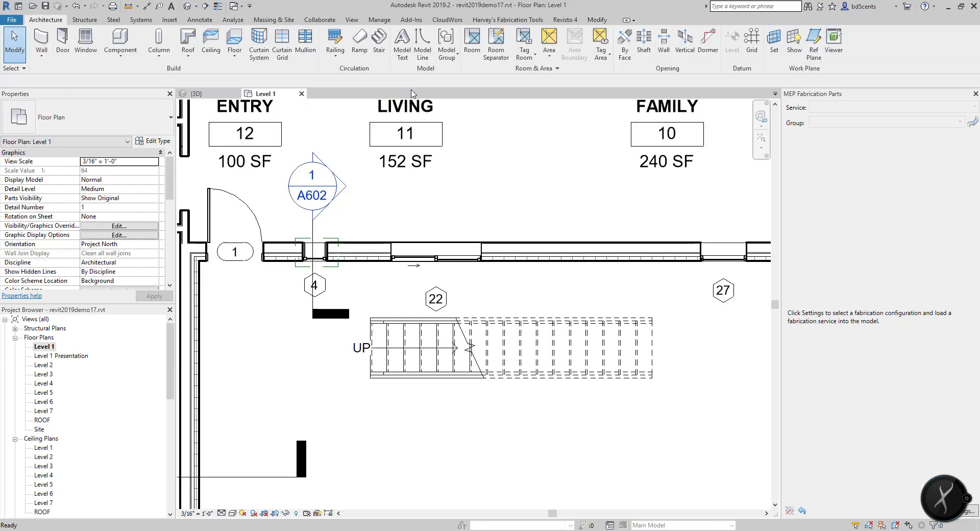
- Examine the straight stair in the 3D view and in the South, West and East elevations
{"action": "left_click", "coordinate": [352, 19]}
{"action": "left_click", "coordinate": [319, 39]}
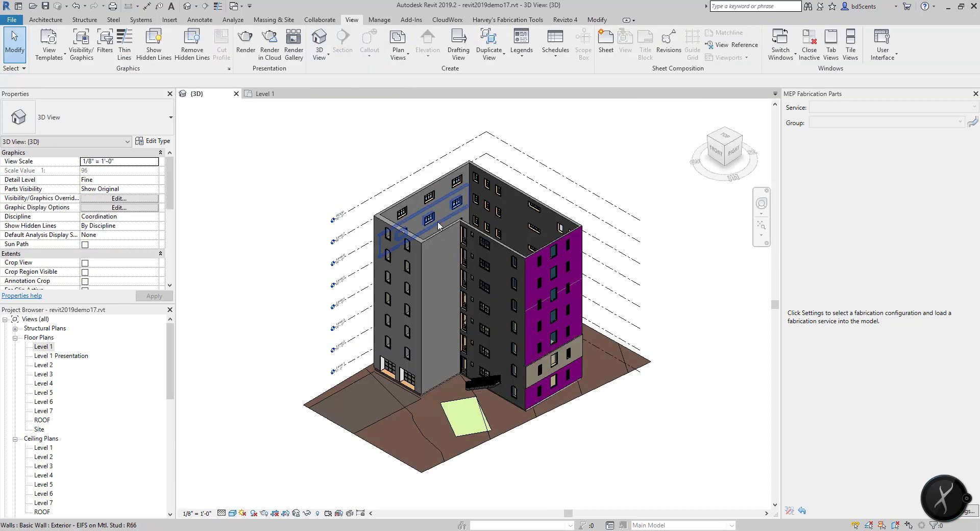
{"action": "scroll", "coordinate": [470, 384], "scroll_direction": "up", "scroll_amount": 7}
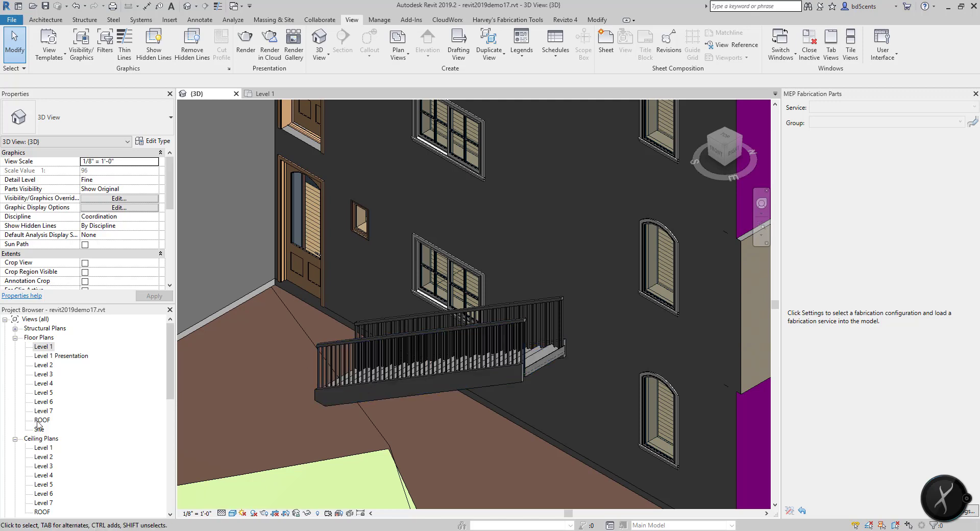
{"action": "scroll", "coordinate": [38, 424], "scroll_direction": "down", "scroll_amount": 6}
{"action": "double_click", "coordinate": [42, 401]}
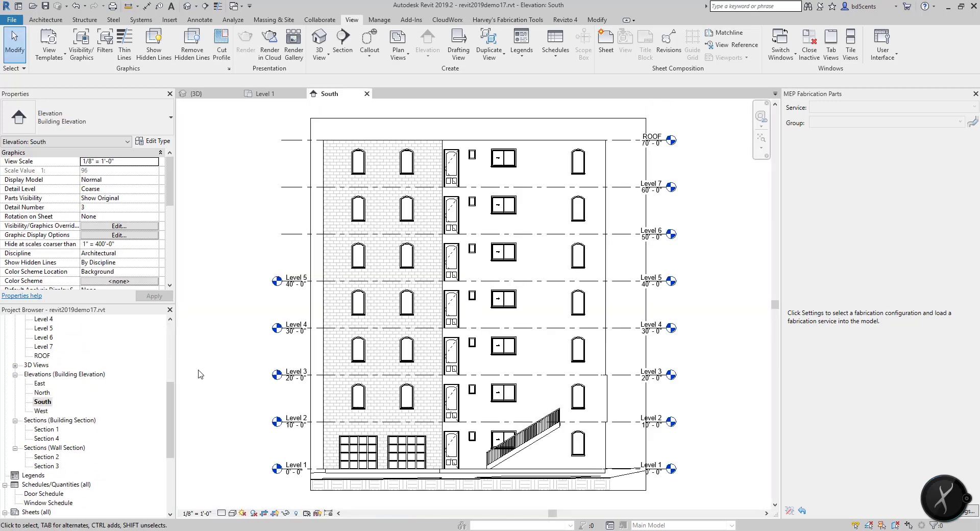
{"action": "double_click", "coordinate": [41, 411]}
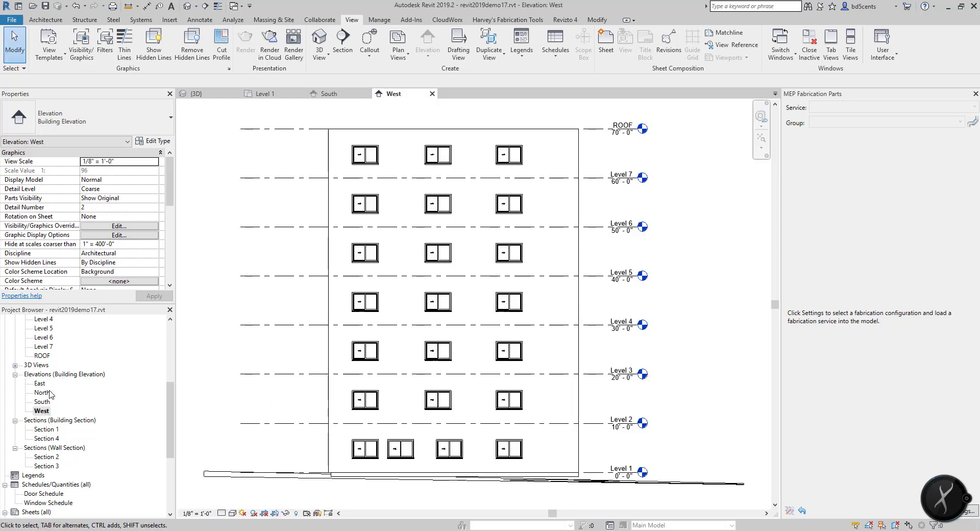
{"action": "double_click", "coordinate": [40, 384]}
{"action": "scroll", "coordinate": [422, 466], "scroll_direction": "up", "scroll_amount": 3}
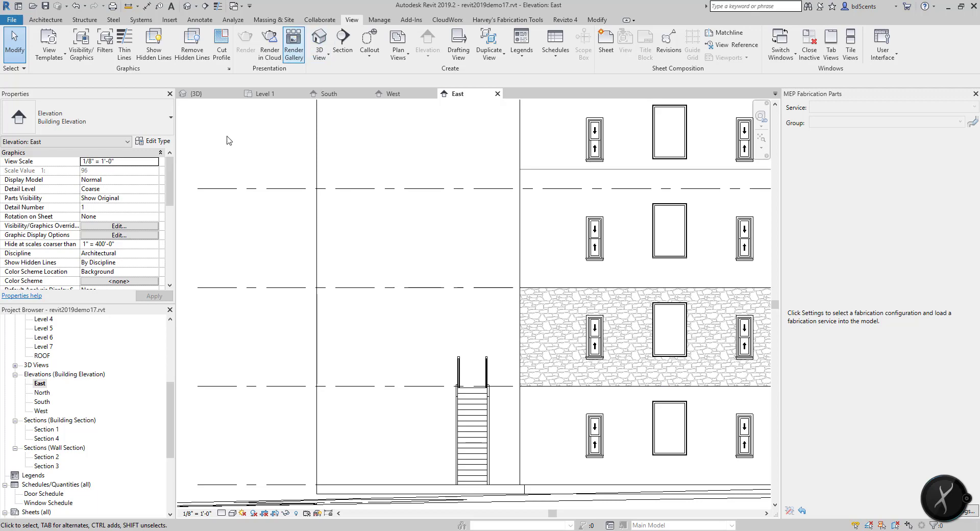
{"action": "scroll", "coordinate": [39, 379], "scroll_direction": "up", "scroll_amount": 3}
{"action": "scroll", "coordinate": [39, 379], "scroll_direction": "up", "scroll_amount": 2}
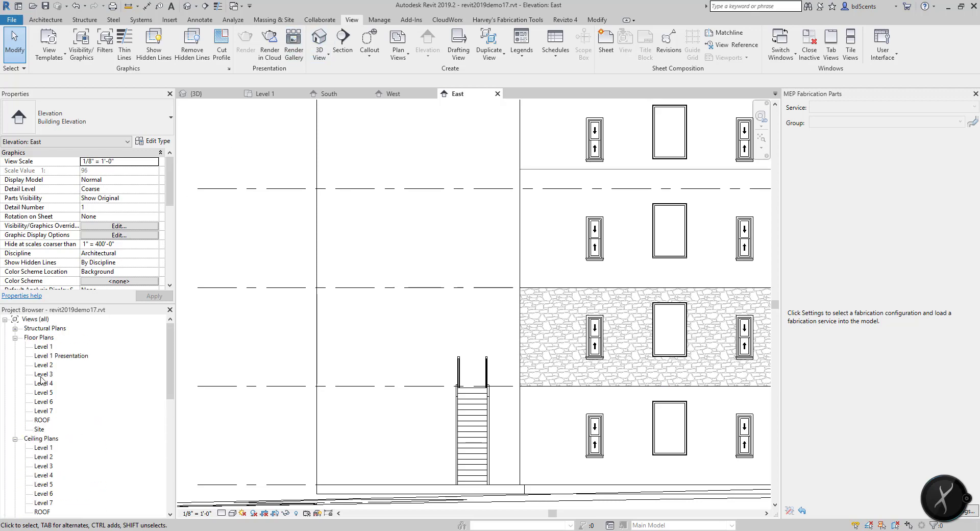
- Return to the Level 1 floor plan and delete the straight stair outside the exterior wall
{"action": "double_click", "coordinate": [44, 346]}
{"action": "scroll", "coordinate": [565, 388], "scroll_direction": "down", "scroll_amount": 2}
{"action": "left_click", "coordinate": [564, 340]}
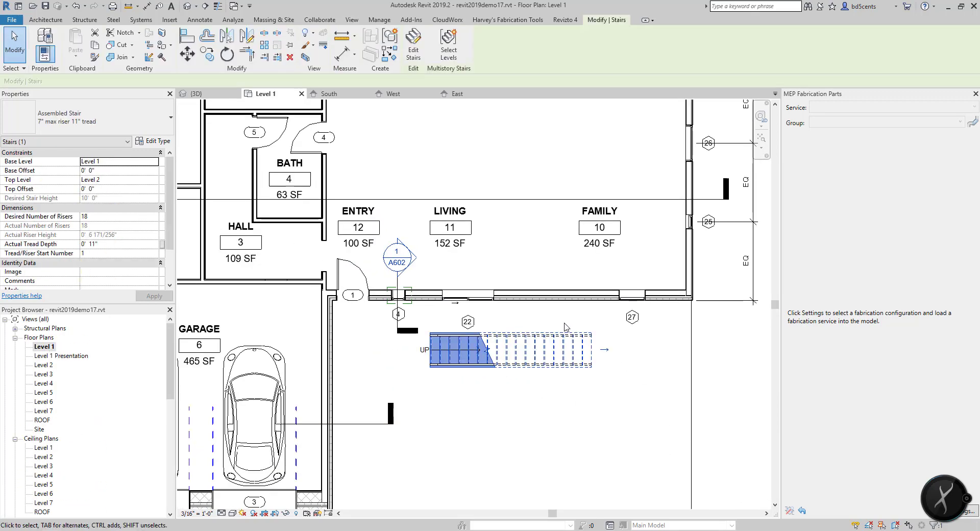
{"action": "key", "text": "Delete"}
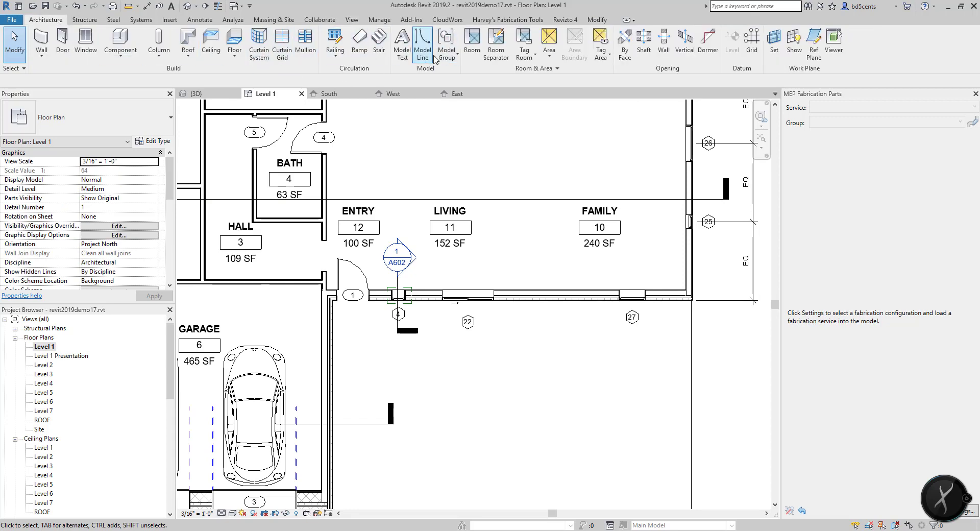
- Create a U-shaped stair with a 4' 0" run width, an 11-riser run about 9' 2" long and a returning 7-riser run
{"action": "left_click", "coordinate": [379, 43]}
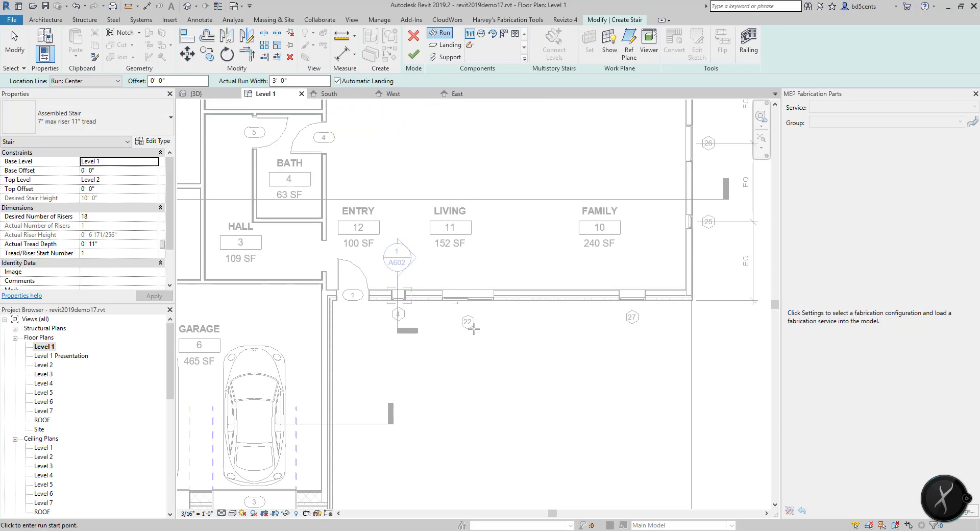
{"action": "scroll", "coordinate": [474, 368], "scroll_direction": "up", "scroll_amount": 1}
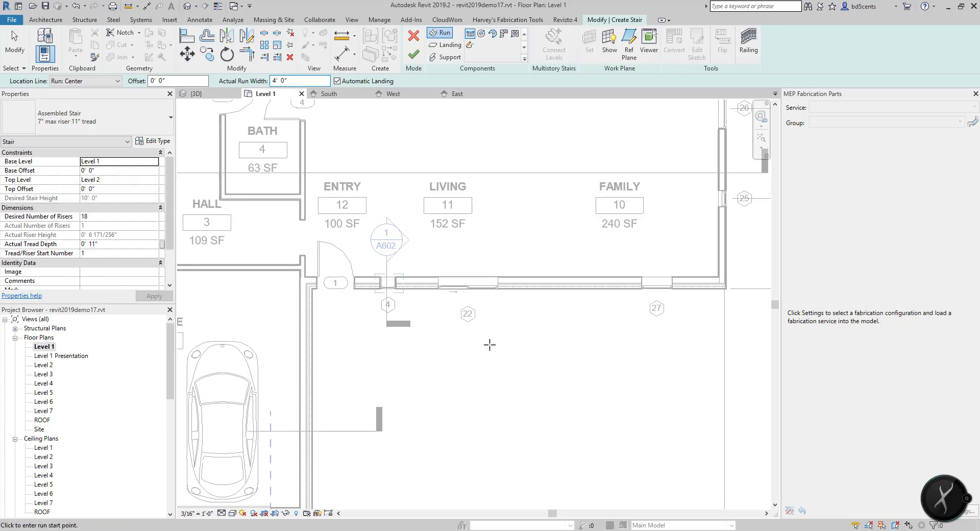
{"action": "left_click", "coordinate": [456, 350]}
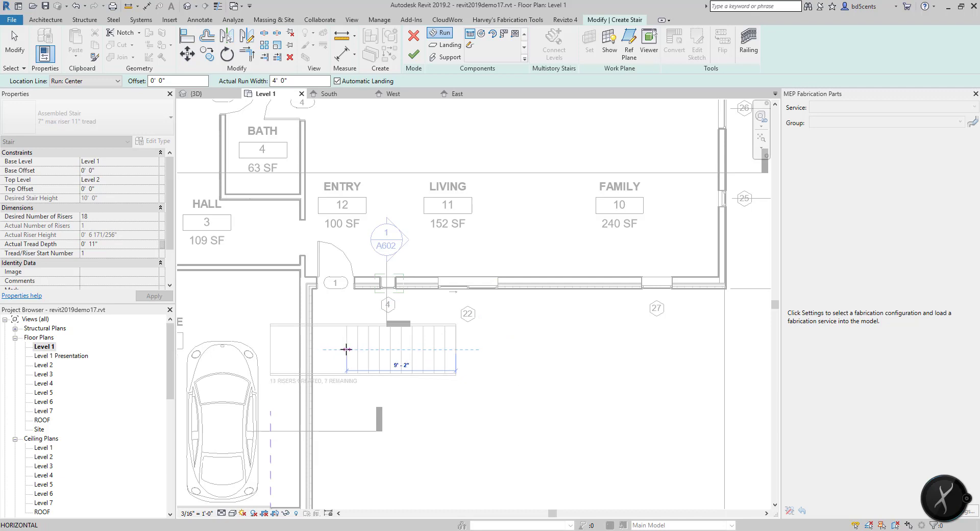
{"action": "left_click", "coordinate": [346, 349]}
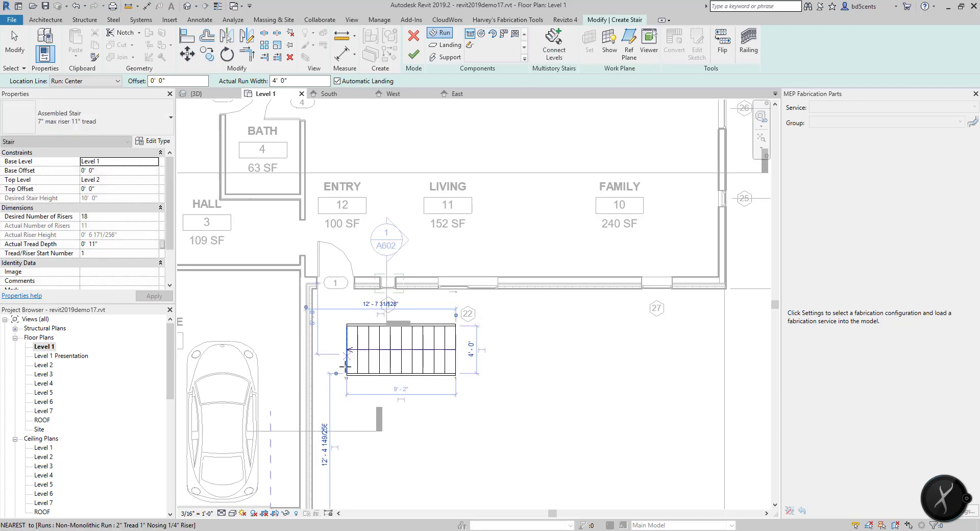
{"action": "left_click", "coordinate": [347, 416]}
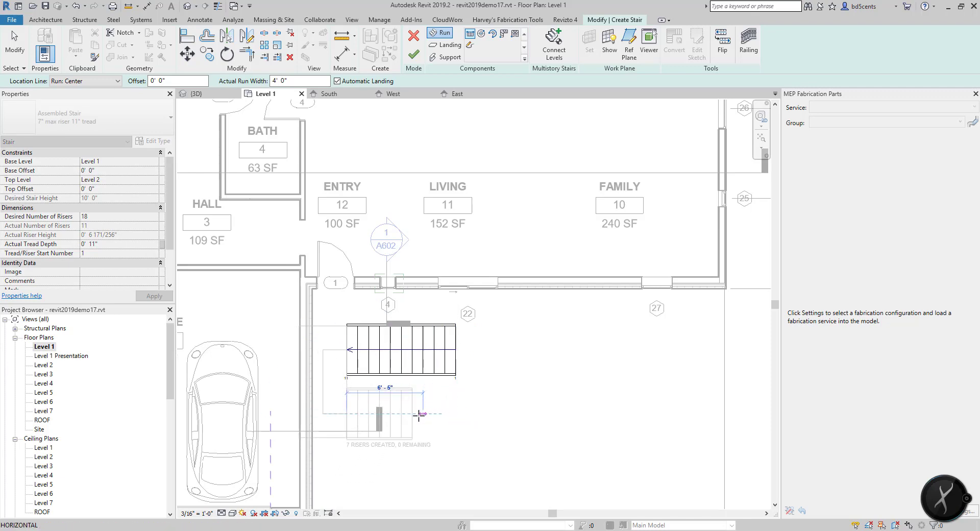
{"action": "left_click", "coordinate": [452, 415]}
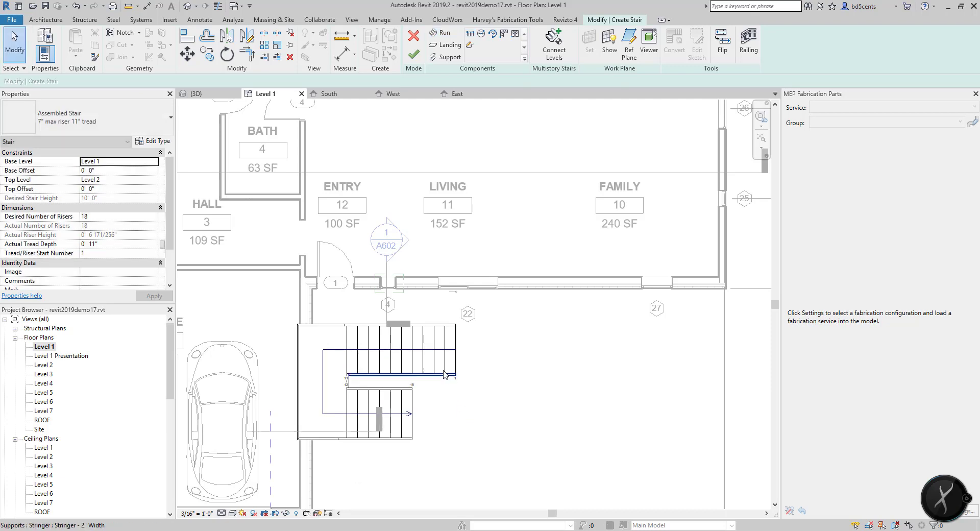
- Move the whole U-shaped stair away from the garage wall into the open area outside the Family room
{"action": "left_click_drag", "start_coordinate": [285, 325], "coordinate": [472, 457]}
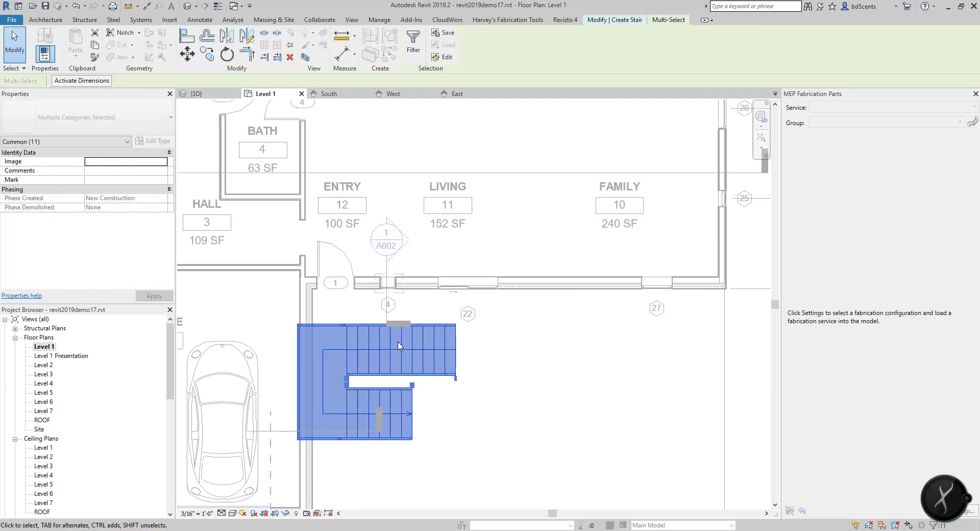
{"action": "left_click_drag", "start_coordinate": [444, 357], "coordinate": [606, 368]}
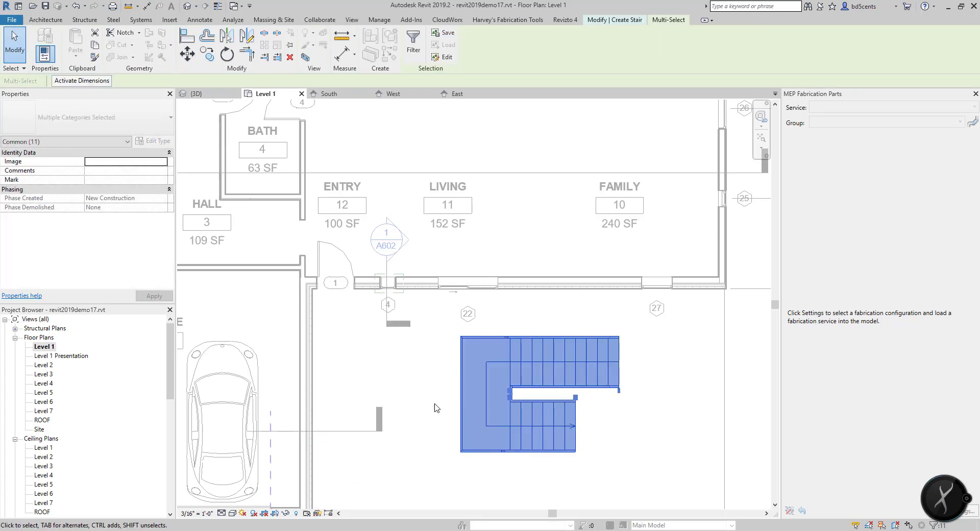
{"action": "key", "text": "Escape"}
- Check the 11-riser run of the repositioned U-shaped stair and finish the stair
{"action": "scroll", "coordinate": [580, 408], "scroll_direction": "up", "scroll_amount": 3}
{"action": "scroll", "coordinate": [313, 359], "scroll_direction": "down", "scroll_amount": 2}
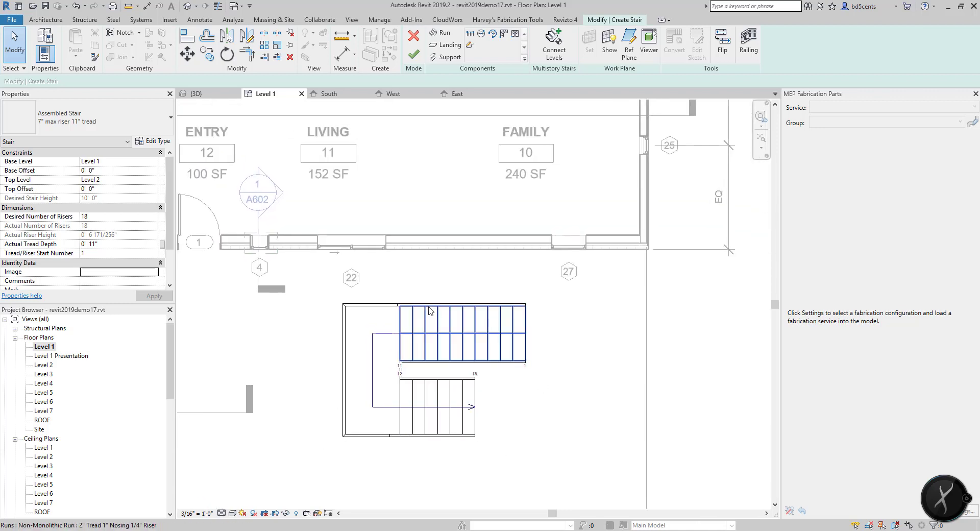
{"action": "left_click", "coordinate": [430, 310]}
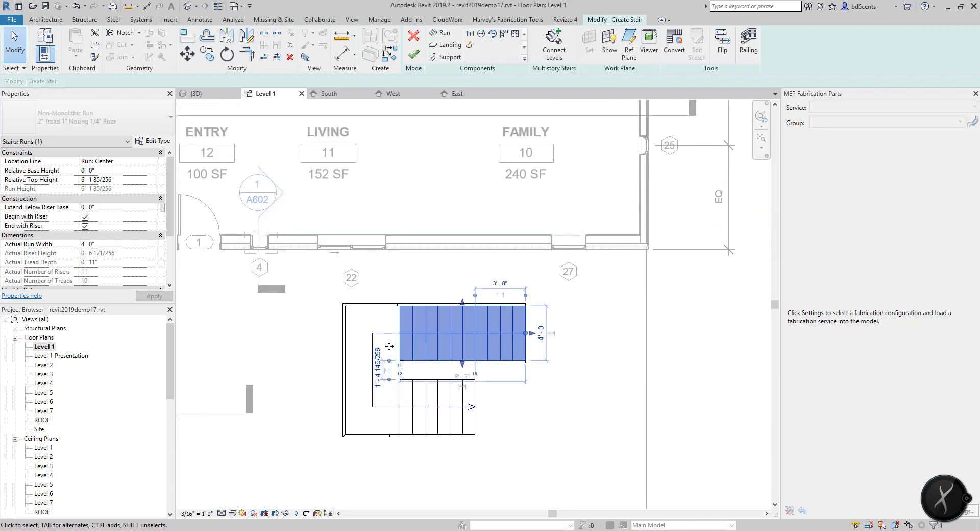
{"action": "left_click", "coordinate": [561, 433]}
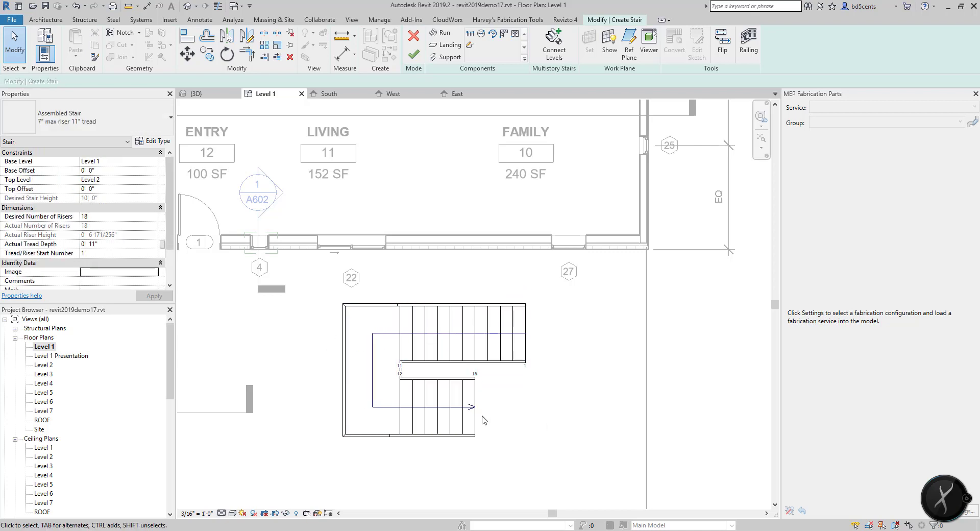
{"action": "left_click", "coordinate": [415, 55]}
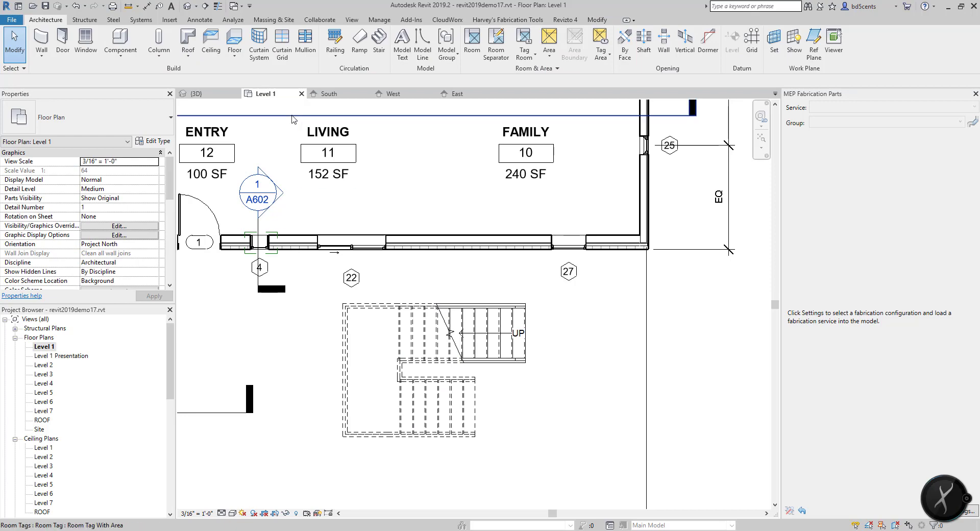
- Examine the finished U-shaped stair in the 3D view and in the East and South elevations
{"action": "left_click", "coordinate": [351, 19]}
{"action": "left_click", "coordinate": [323, 34]}
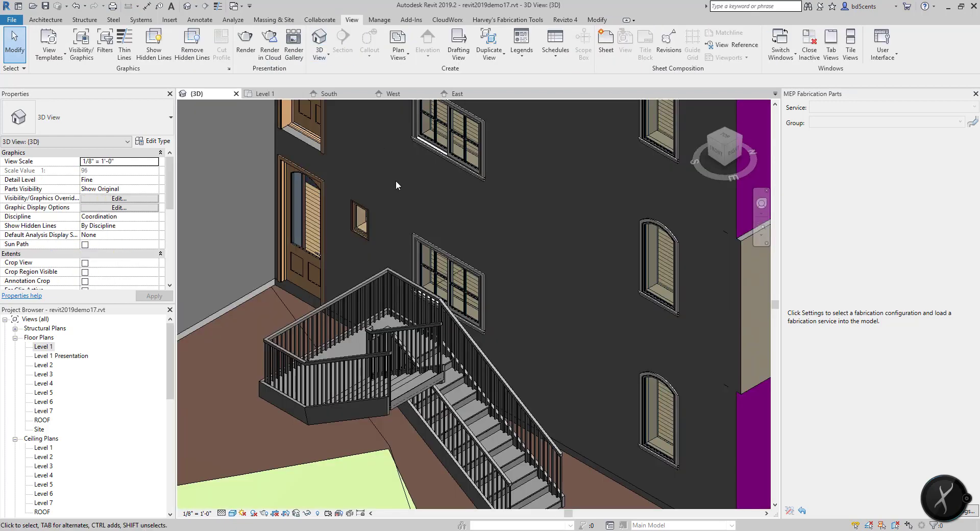
{"action": "middle_click_drag", "start_coordinate": [454, 265], "coordinate": [449, 353], "text": "shift"}
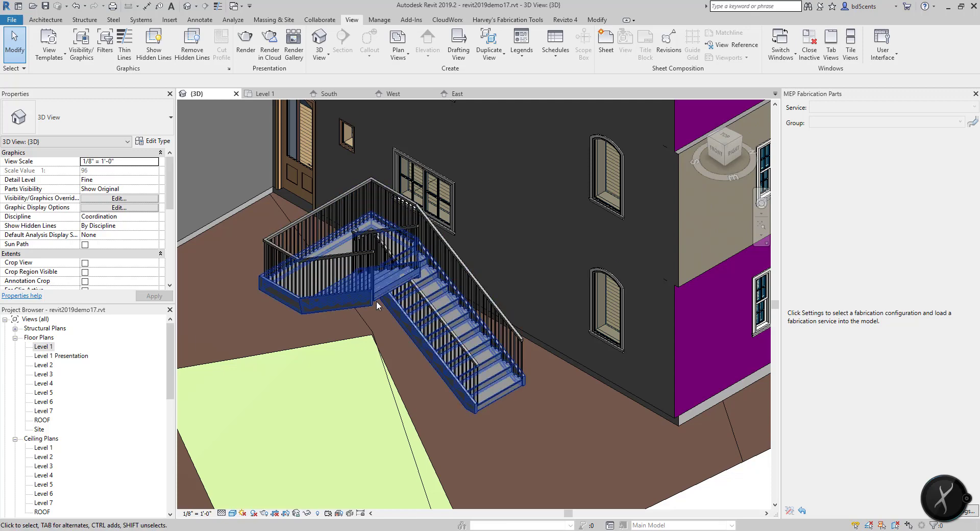
{"action": "scroll", "coordinate": [37, 423], "scroll_direction": "down", "scroll_amount": 5}
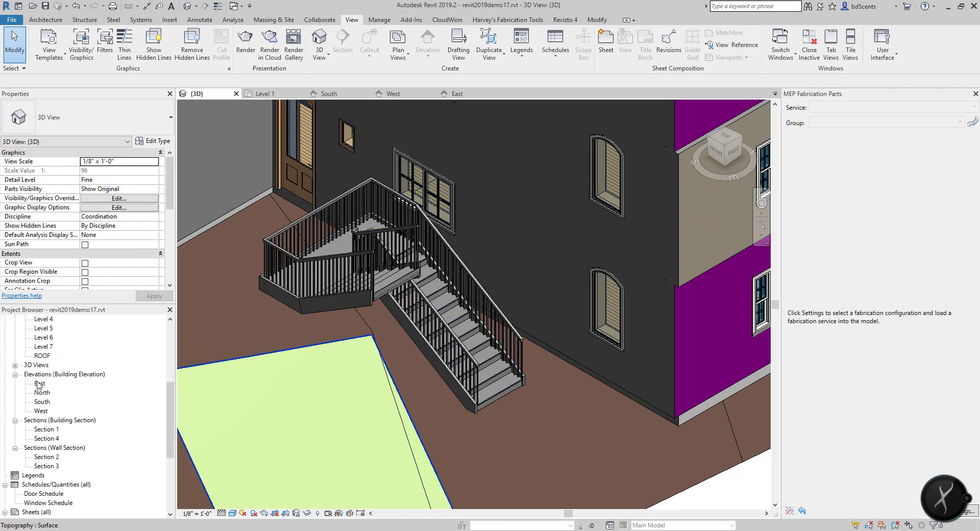
{"action": "double_click", "coordinate": [40, 392]}
{"action": "scroll", "coordinate": [417, 408], "scroll_direction": "up", "scroll_amount": 1}
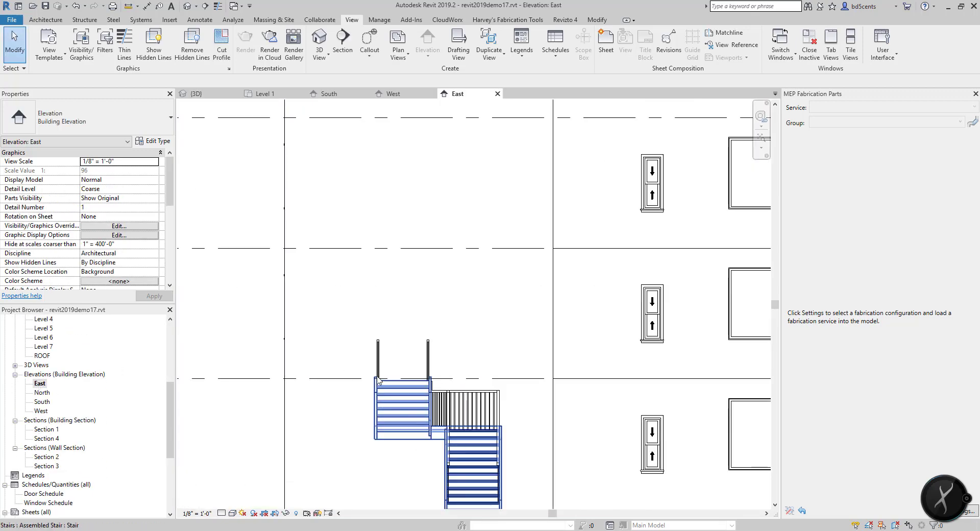
{"action": "scroll", "coordinate": [385, 381], "scroll_direction": "down", "scroll_amount": 1}
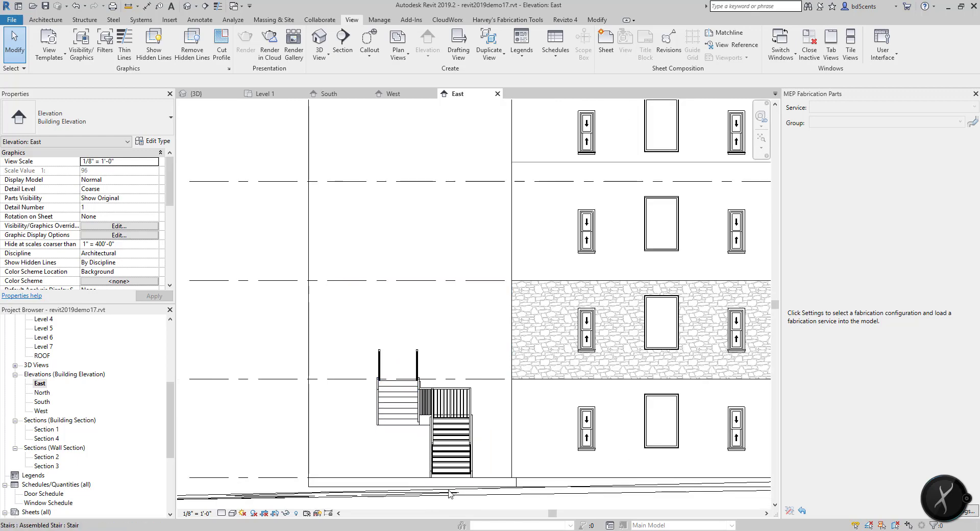
{"action": "double_click", "coordinate": [41, 401]}
{"action": "scroll", "coordinate": [518, 419], "scroll_direction": "up", "scroll_amount": 4}
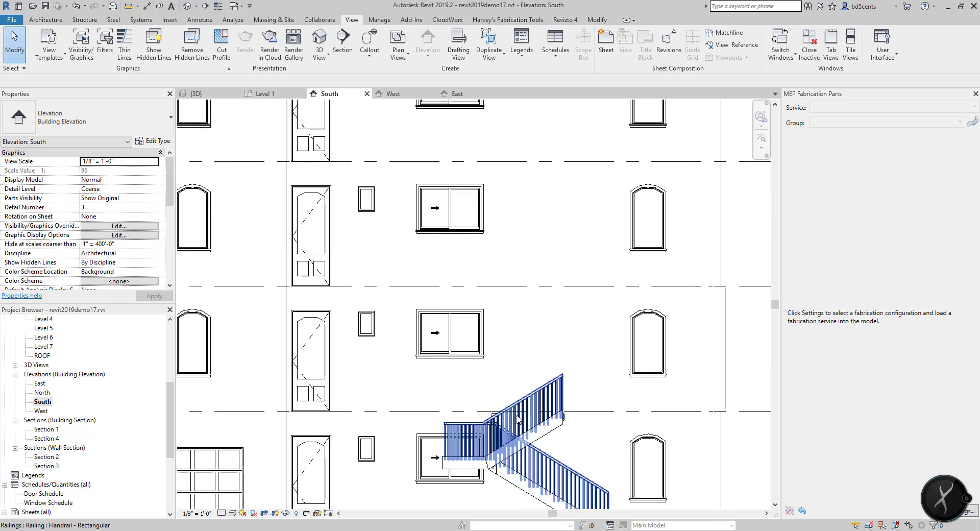
{"action": "scroll", "coordinate": [518, 419], "scroll_direction": "down", "scroll_amount": 3}
{"action": "scroll", "coordinate": [45, 381], "scroll_direction": "up", "scroll_amount": 2}
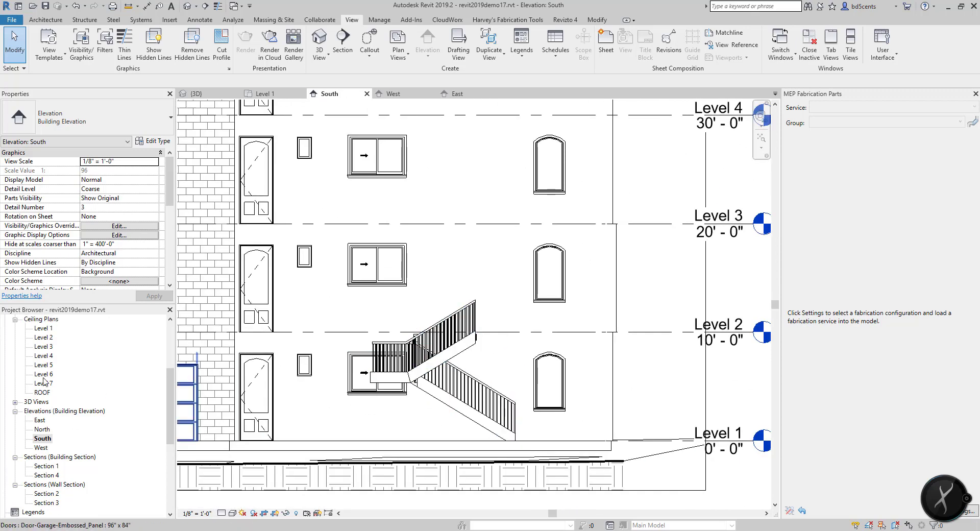
- Reopen the U-shaped stair for editing in the Level 1 floor plan and convert its 11-riser run to a custom sketch-based component
{"action": "scroll", "coordinate": [44, 382], "scroll_direction": "up", "scroll_amount": 4}
{"action": "double_click", "coordinate": [49, 347]}
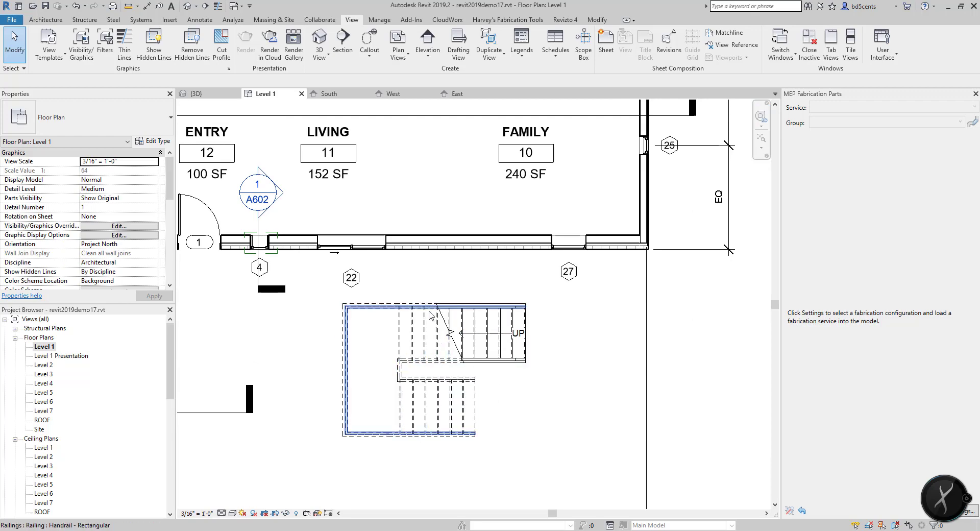
{"action": "left_click", "coordinate": [455, 334]}
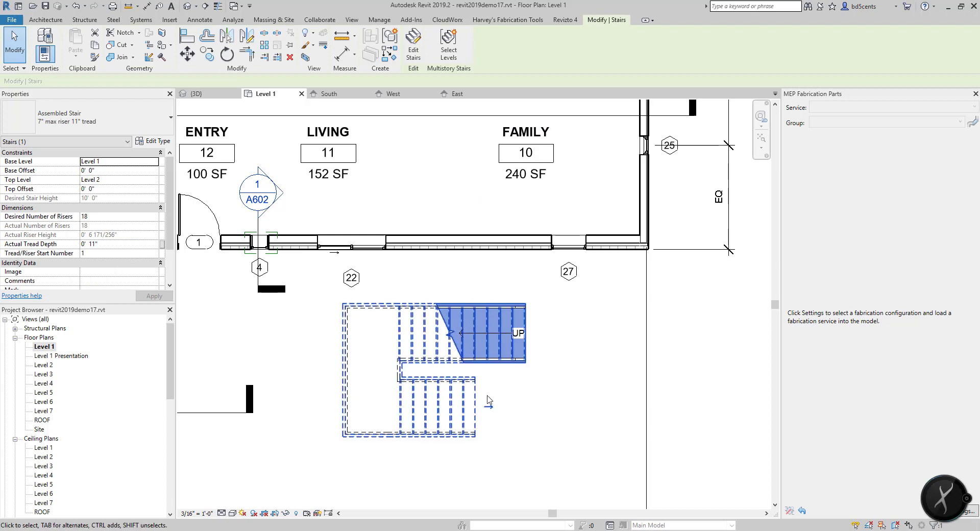
{"action": "left_click", "coordinate": [412, 55]}
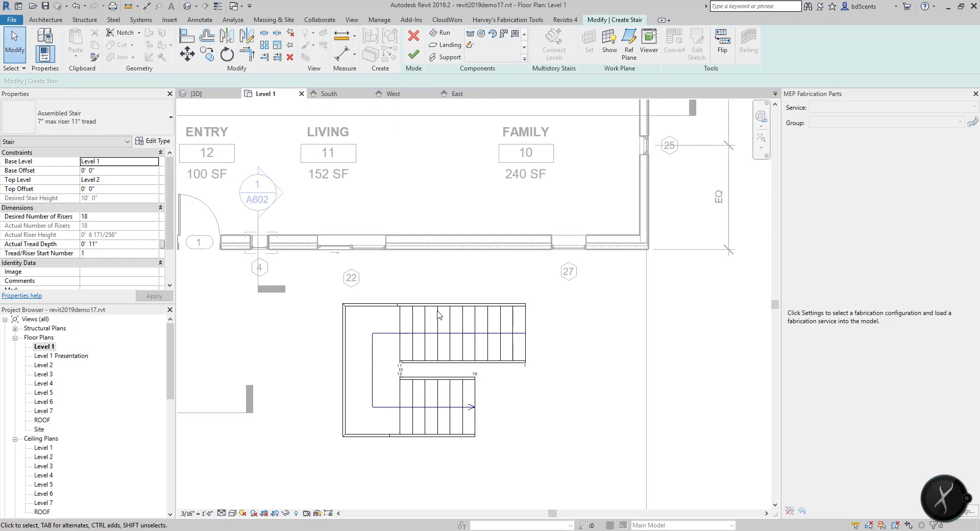
{"action": "left_click", "coordinate": [439, 317]}
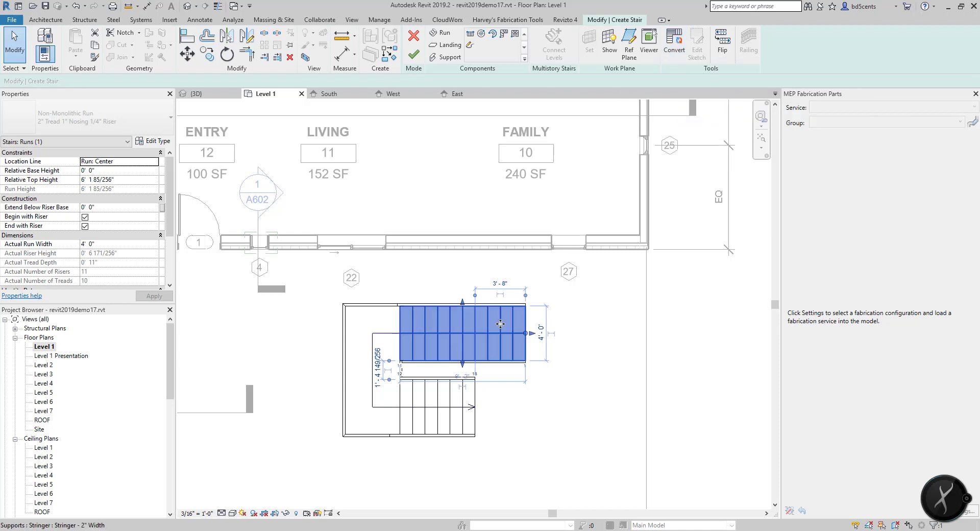
{"action": "left_click", "coordinate": [683, 43]}
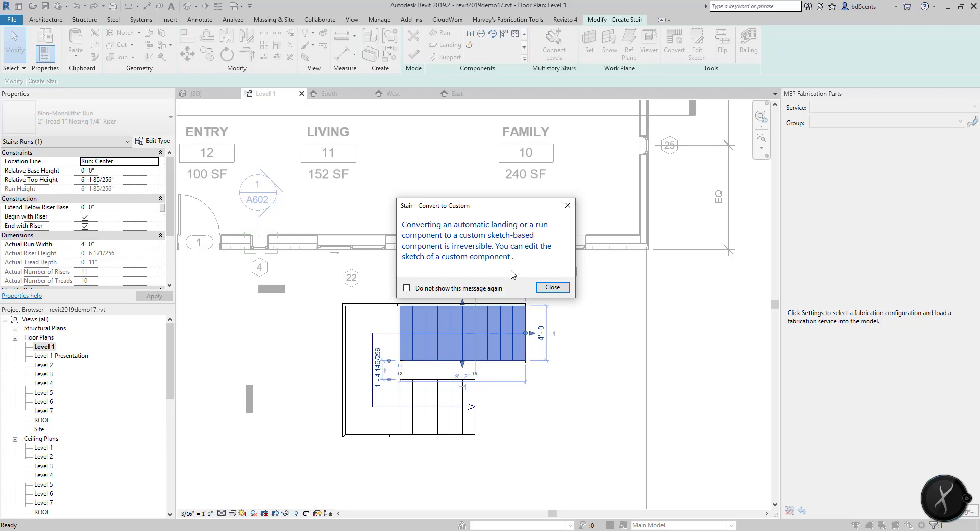
{"action": "left_click", "coordinate": [552, 287]}
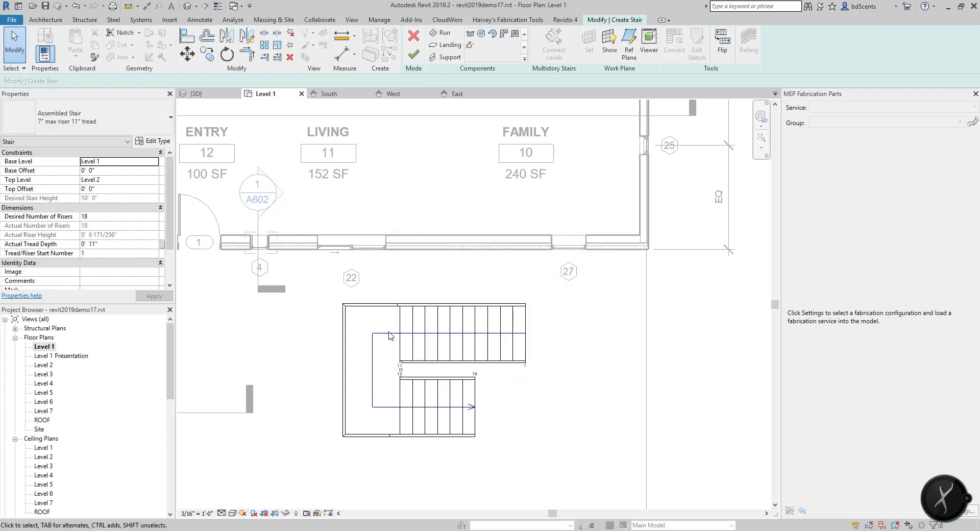
- Convert the stair's landing to a custom sketch-based component
{"action": "left_click", "coordinate": [370, 388]}
{"action": "left_click", "coordinate": [674, 45]}
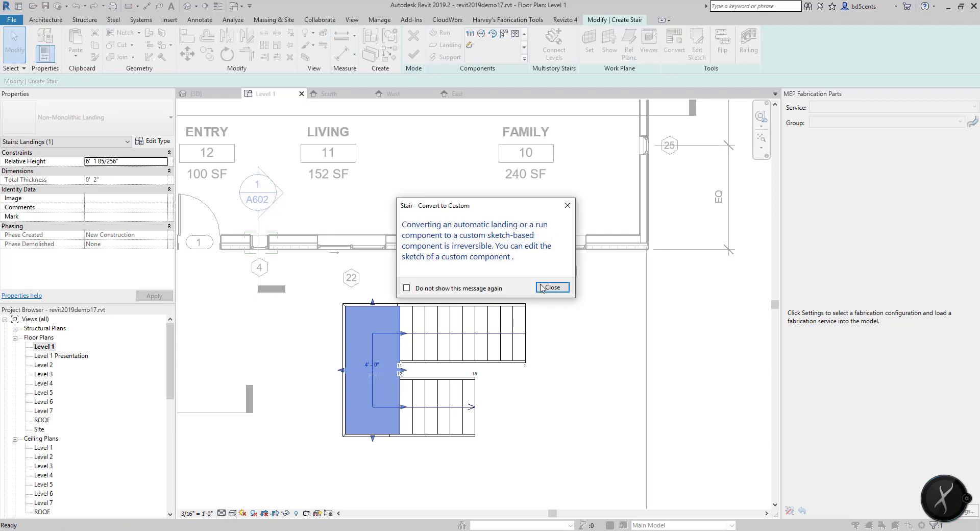
{"action": "left_click", "coordinate": [551, 288]}
{"action": "key", "text": "Escape"}
- Convert the 7-riser run to a custom sketch-based component
{"action": "left_click", "coordinate": [439, 406]}
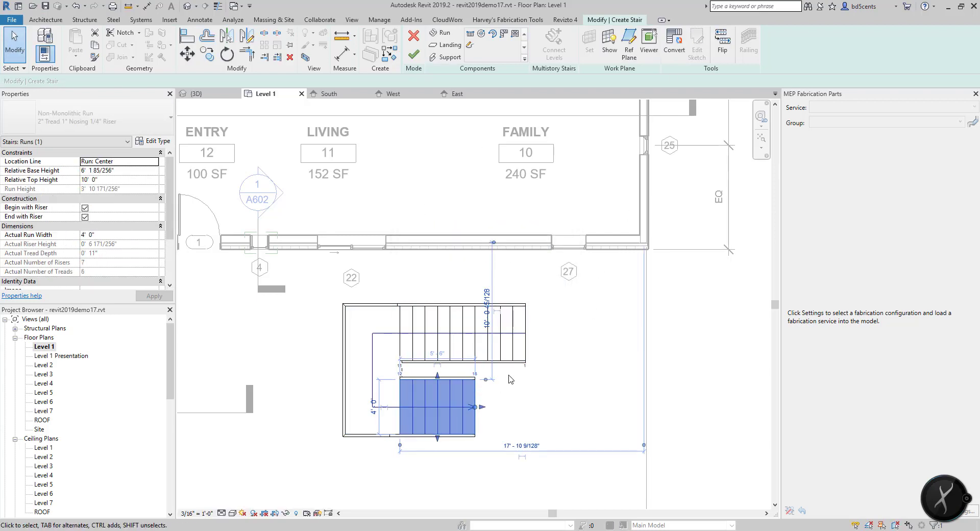
{"action": "middle_click_drag", "start_coordinate": [507, 377], "coordinate": [511, 346]}
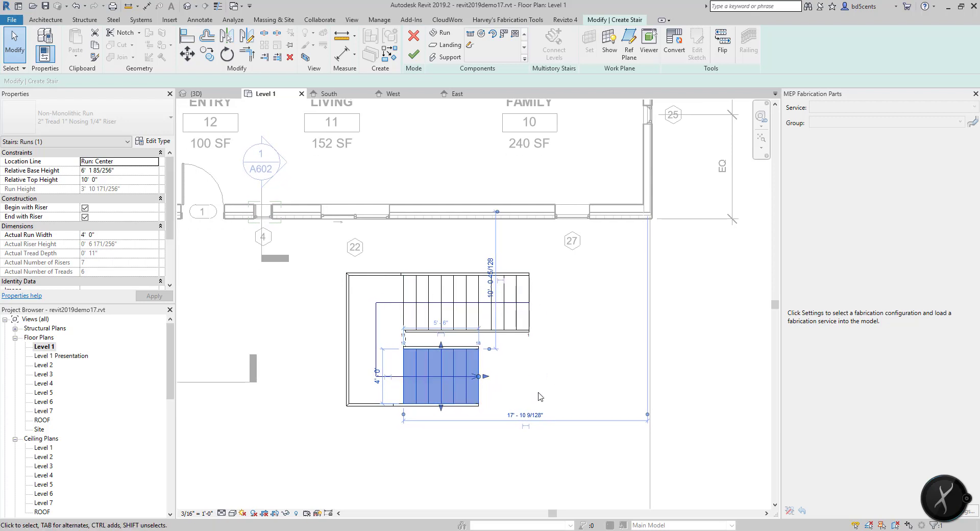
{"action": "middle_click_drag", "start_coordinate": [502, 334], "coordinate": [505, 316]}
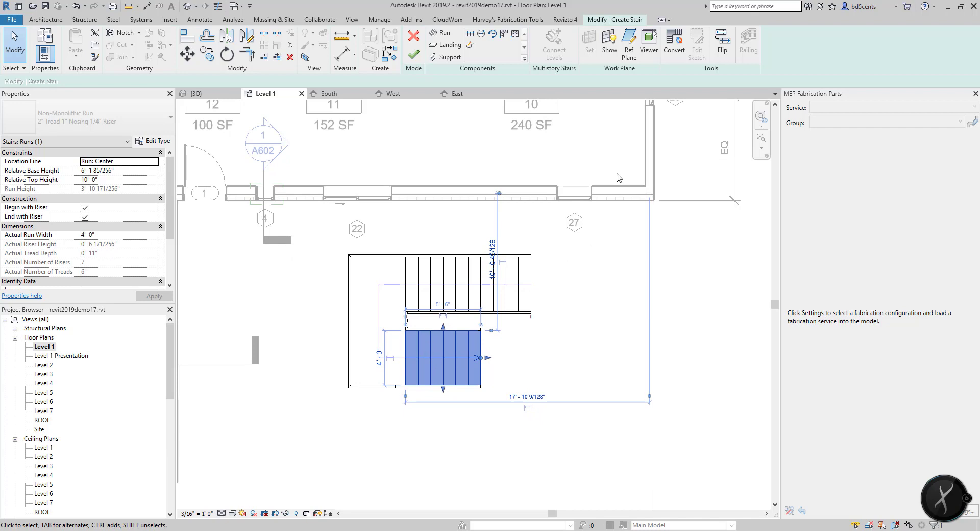
{"action": "left_click", "coordinate": [675, 41]}
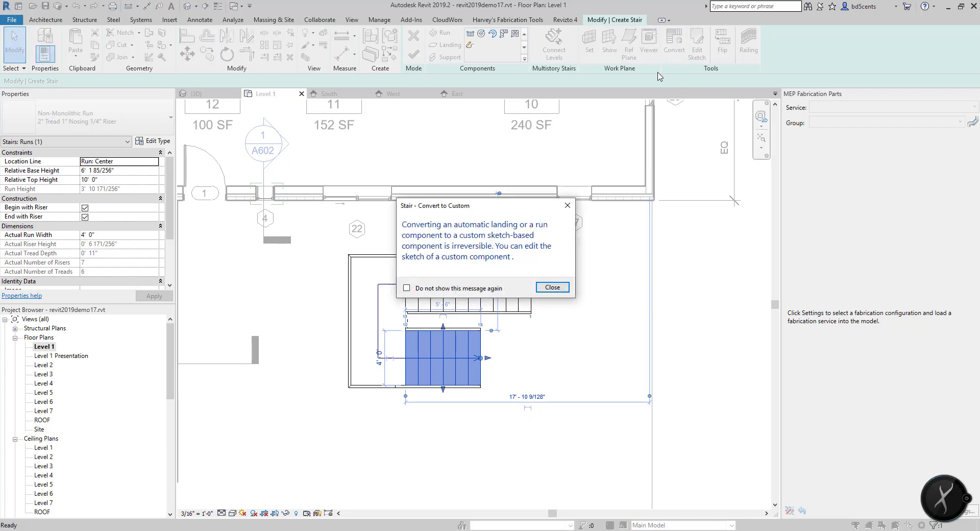
{"action": "left_click", "coordinate": [553, 288]}
- Flip the stair's up direction and finish the edit to view the stair in 3D
{"action": "left_click", "coordinate": [458, 293]}
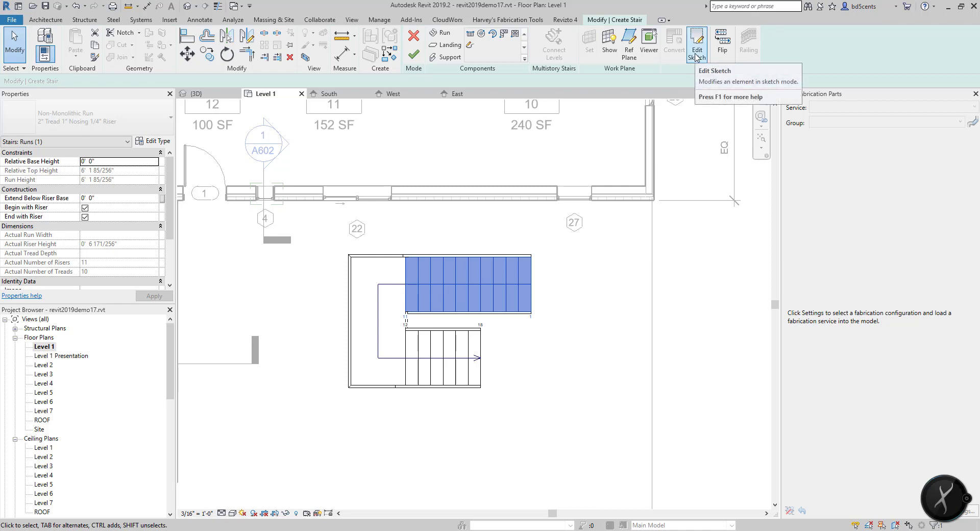
{"action": "left_click", "coordinate": [723, 43]}
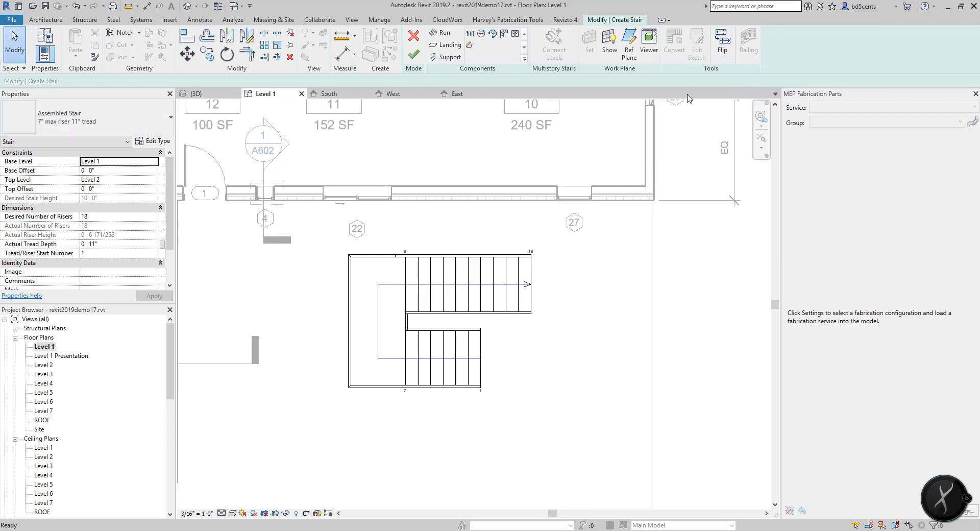
{"action": "left_click", "coordinate": [419, 57]}
{"action": "left_click", "coordinate": [320, 39]}
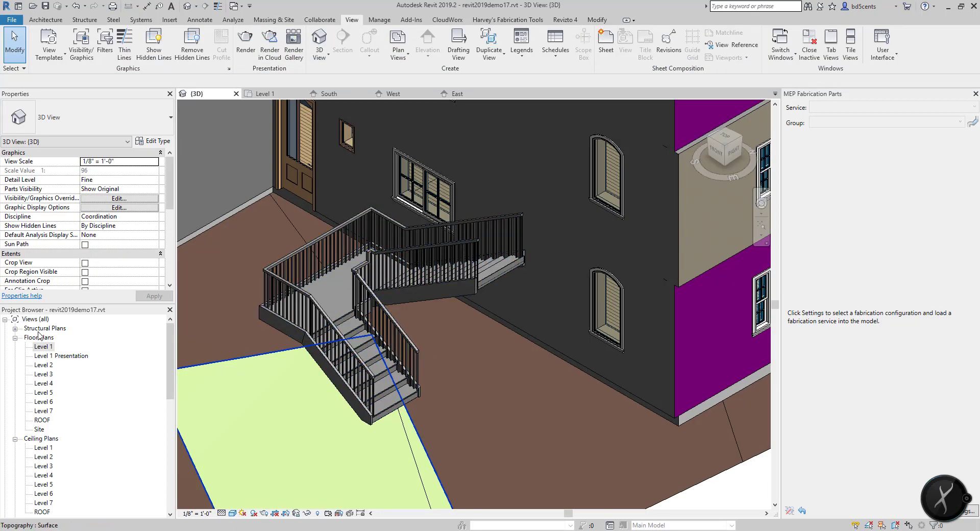
- Reopen the stair for editing in the Level 1 floor plan and flip its up direction back
{"action": "left_click", "coordinate": [39, 349]}
{"action": "double_click", "coordinate": [39, 349]}
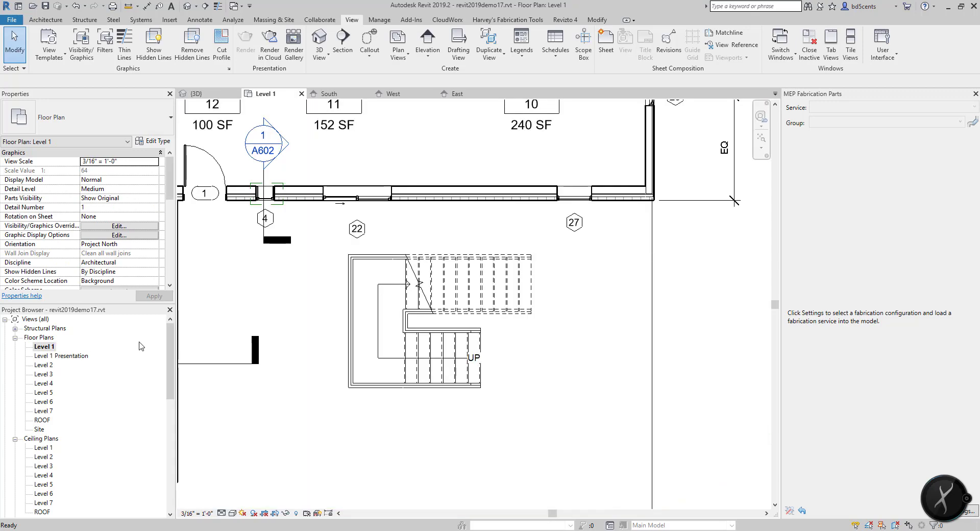
{"action": "left_click", "coordinate": [382, 286]}
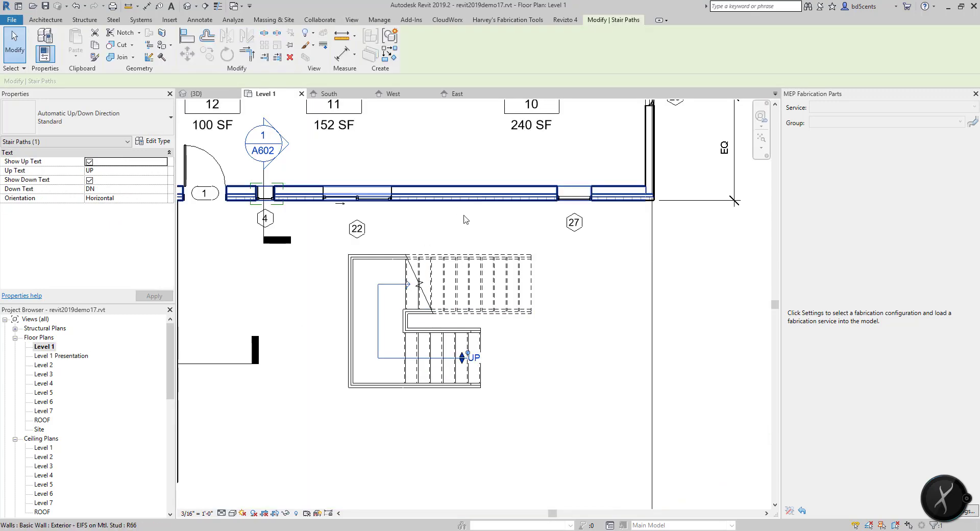
{"action": "left_click", "coordinate": [458, 294]}
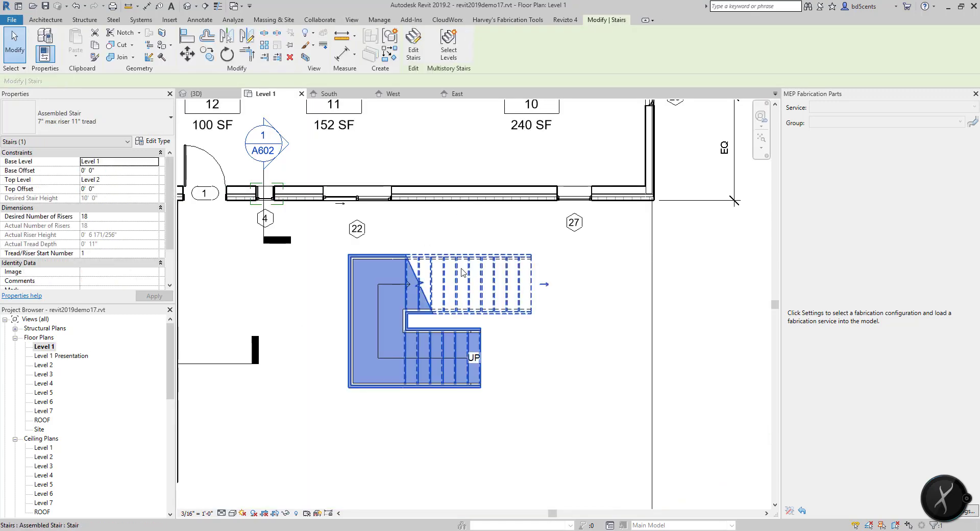
{"action": "left_click", "coordinate": [413, 45]}
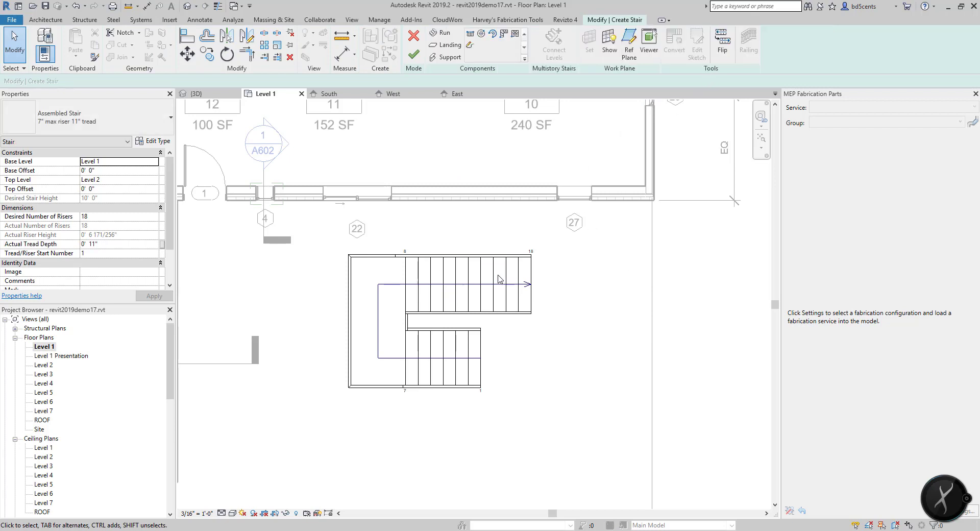
{"action": "left_click", "coordinate": [513, 286]}
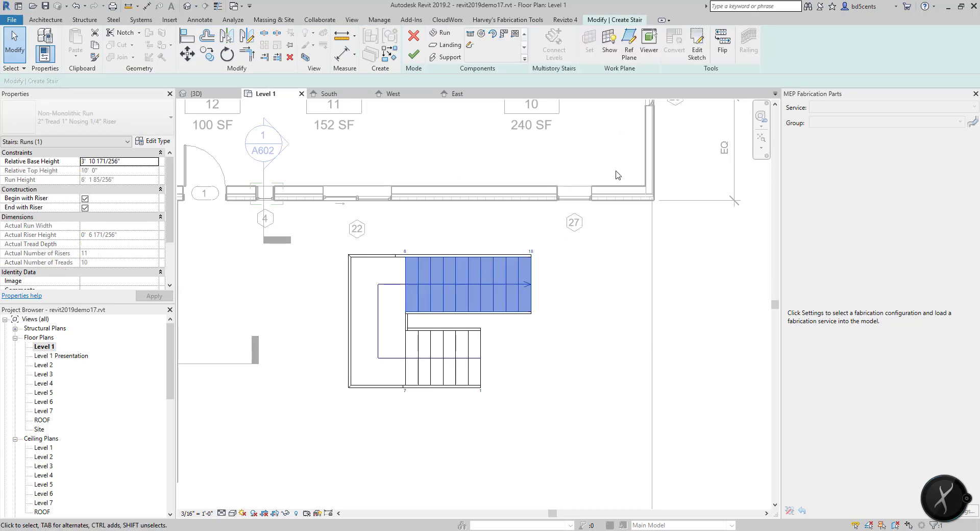
{"action": "left_click", "coordinate": [729, 56]}
- Edit the sketch of the 11-riser run and angle both boundary lines outward at the end farthest from the landing
{"action": "scroll", "coordinate": [586, 302], "scroll_direction": "up", "scroll_amount": 2}
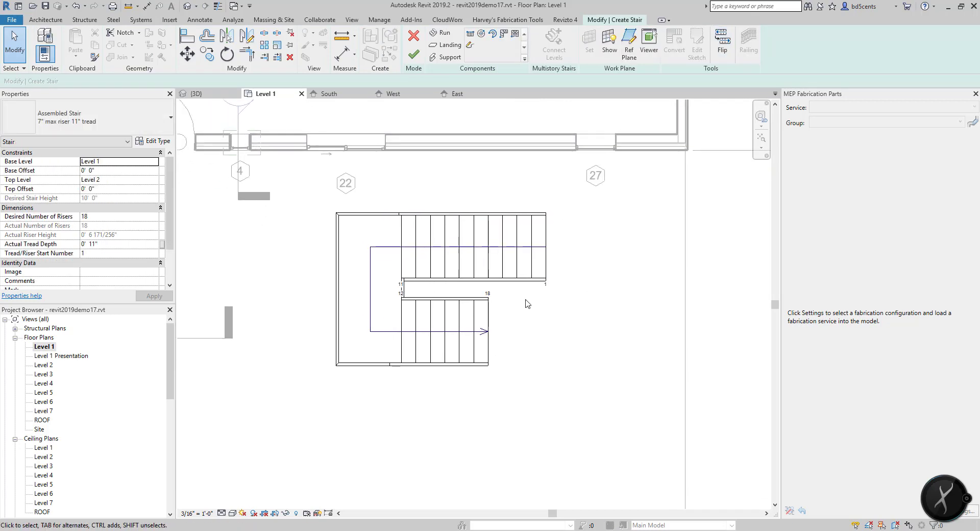
{"action": "scroll", "coordinate": [562, 272], "scroll_direction": "down", "scroll_amount": 1}
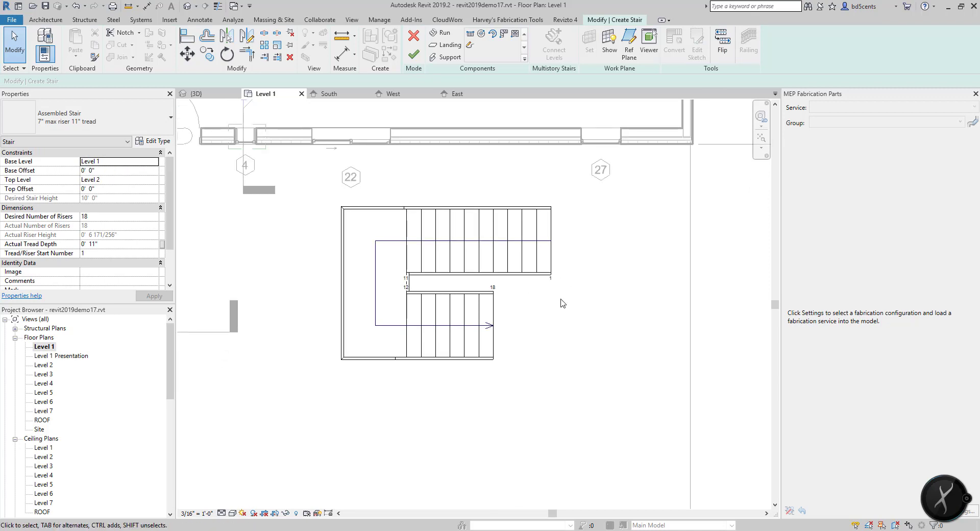
{"action": "left_click", "coordinate": [477, 260]}
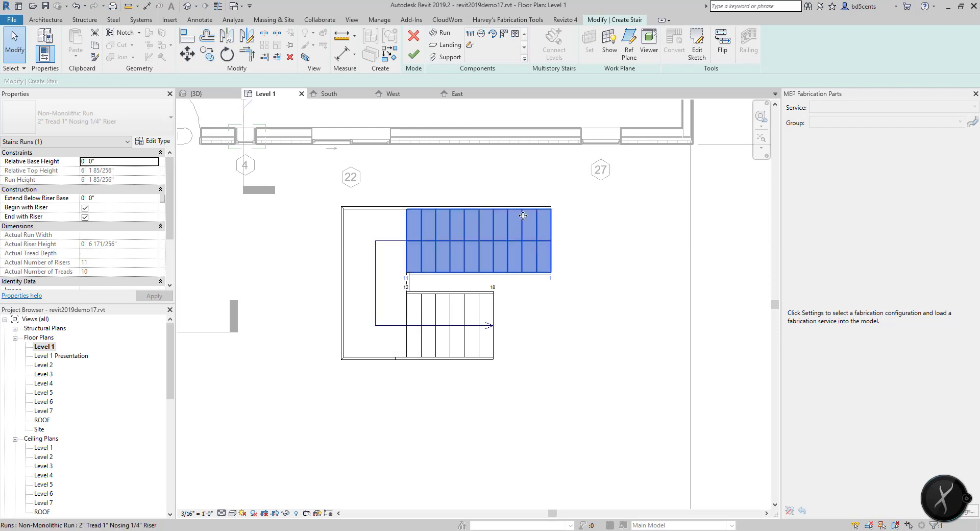
{"action": "left_click", "coordinate": [697, 47]}
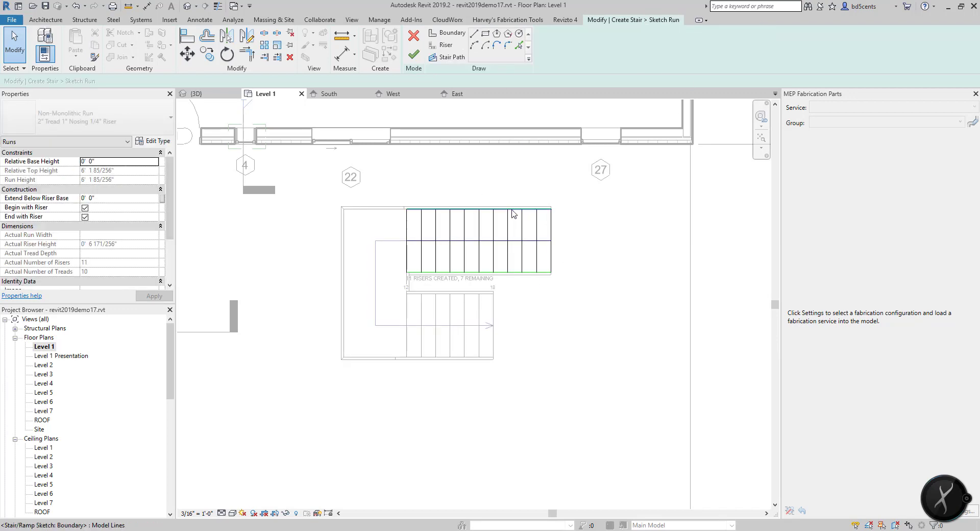
{"action": "left_click", "coordinate": [542, 208]}
{"action": "mouse_move", "coordinate": [551, 208]}
{"action": "left_mouse_down"}
{"action": "mouse_move", "coordinate": [557, 183]}
{"action": "mouse_move", "coordinate": [510, 194]}
{"action": "mouse_move", "coordinate": [518, 181]}
{"action": "mouse_move", "coordinate": [495, 198]}
{"action": "mouse_move", "coordinate": [552, 171]}
{"action": "left_mouse_up"}
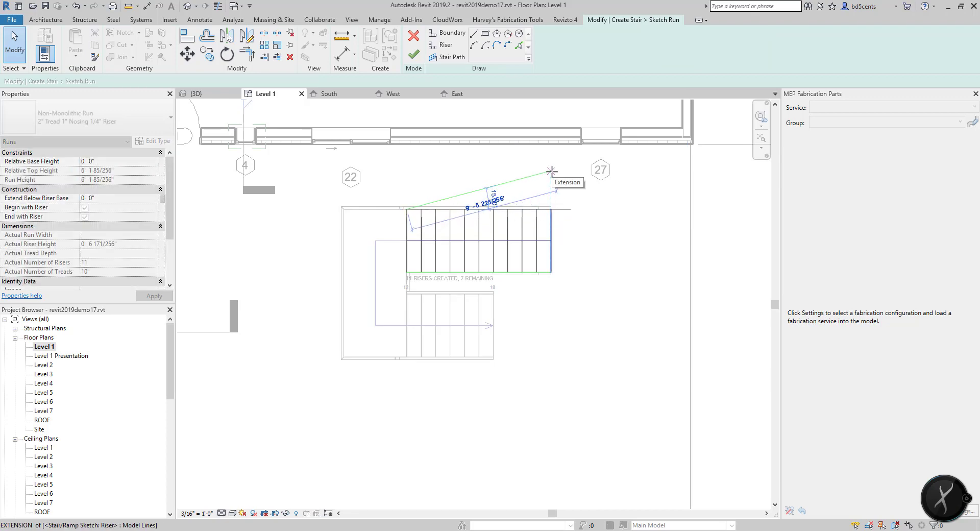
{"action": "left_click", "coordinate": [551, 272]}
{"action": "left_click_drag", "start_coordinate": [552, 272], "coordinate": [552, 298]}
{"action": "left_click", "coordinate": [580, 244]}
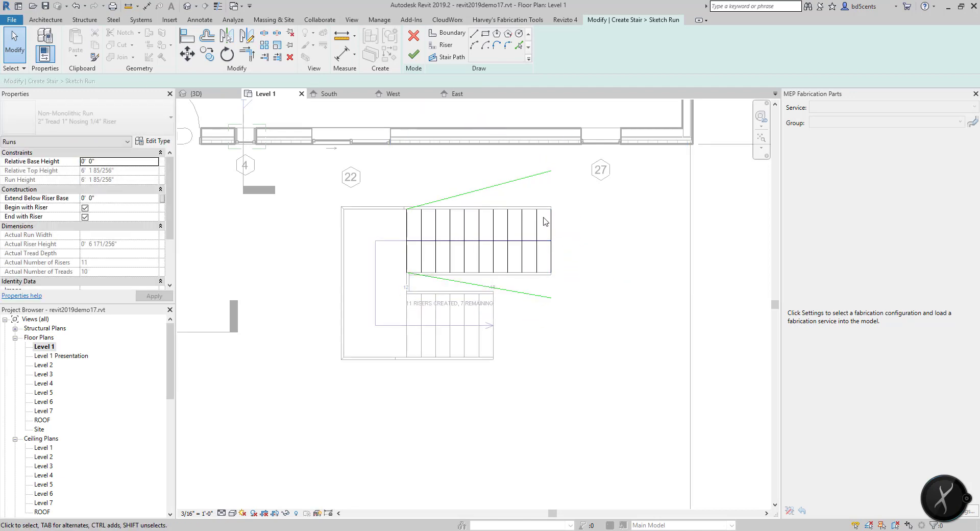
- Align the lower ends of the run's risers to the slanted lower boundary line, with Multiple Alignment enabled
{"action": "key", "text": "a"}
{"action": "key", "text": "l"}
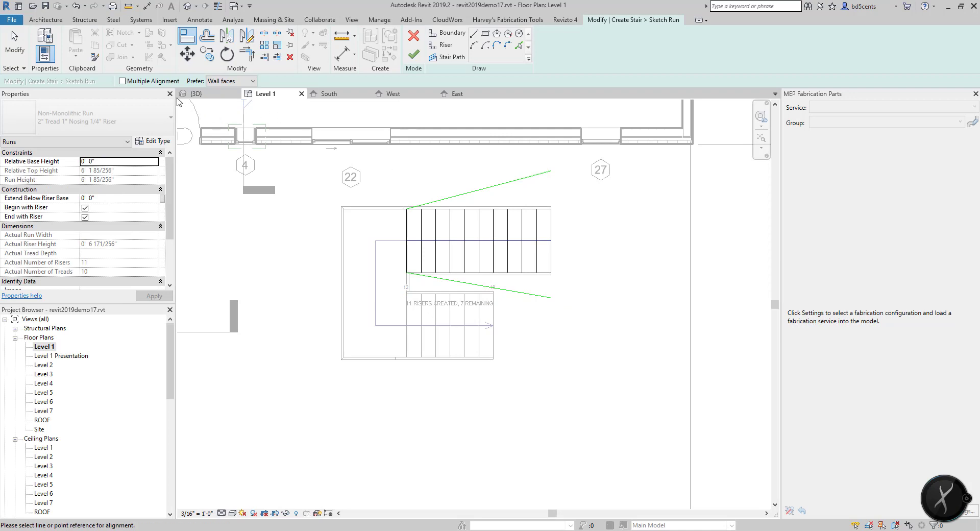
{"action": "left_click", "coordinate": [142, 81]}
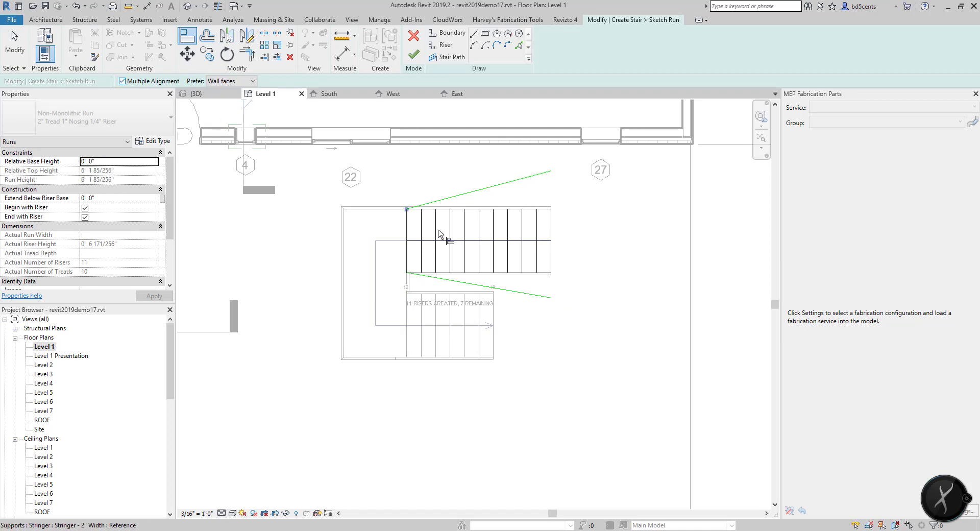
{"action": "left_click", "coordinate": [515, 296]}
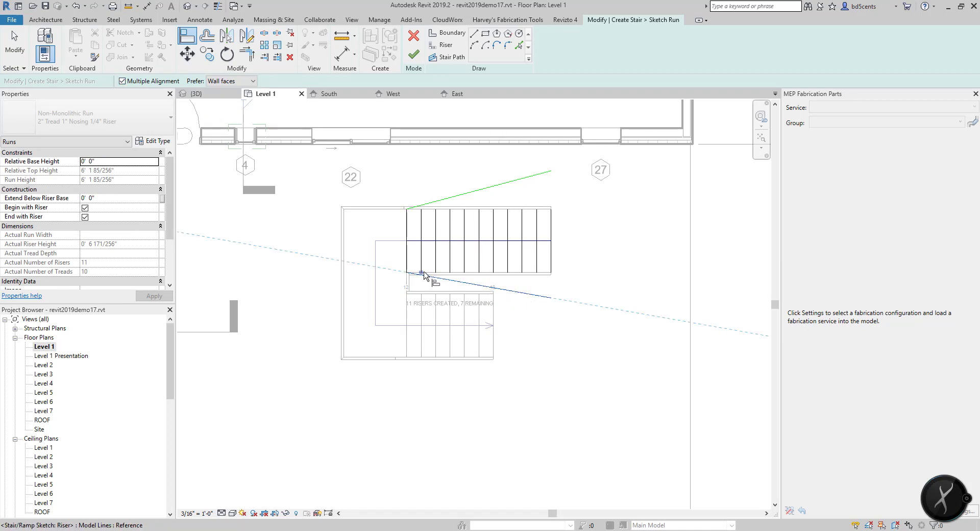
{"action": "left_click", "coordinate": [450, 277]}
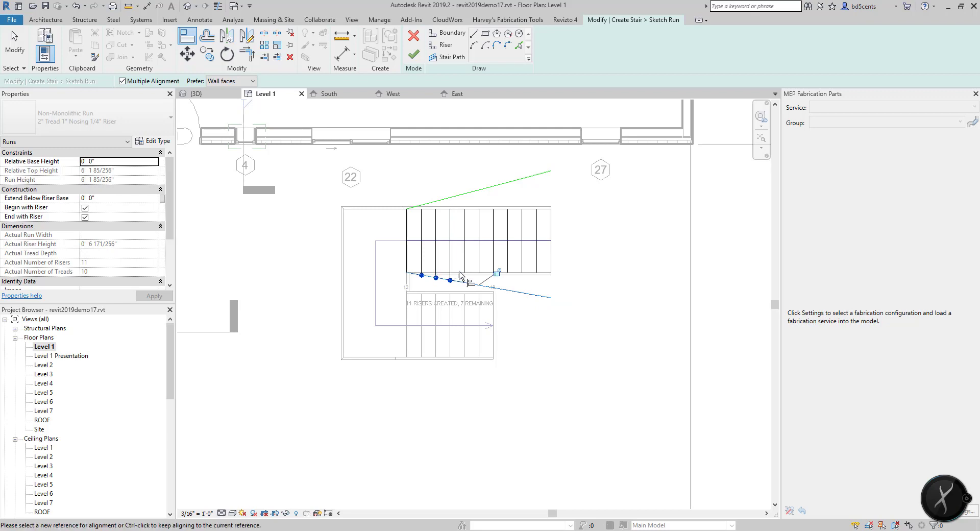
{"action": "left_click", "coordinate": [464, 277]}
{"action": "left_click", "coordinate": [478, 279]}
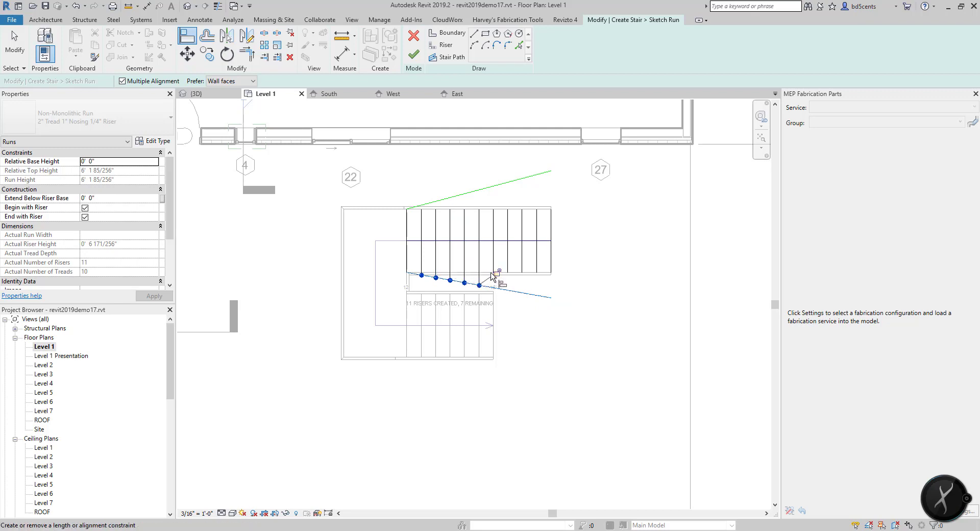
{"action": "scroll", "coordinate": [495, 274], "scroll_direction": "up", "scroll_amount": 5}
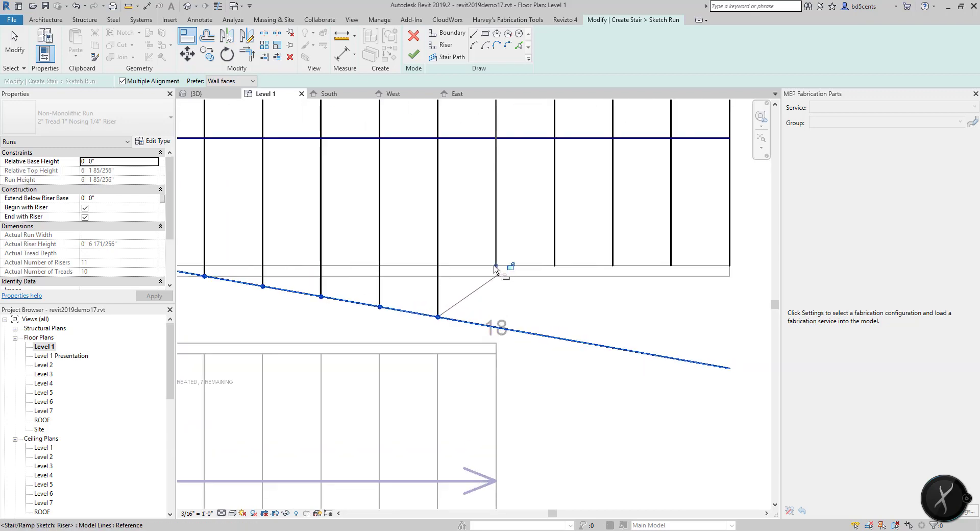
{"action": "left_click", "coordinate": [496, 274]}
{"action": "scroll", "coordinate": [518, 272], "scroll_direction": "down", "scroll_amount": 5}
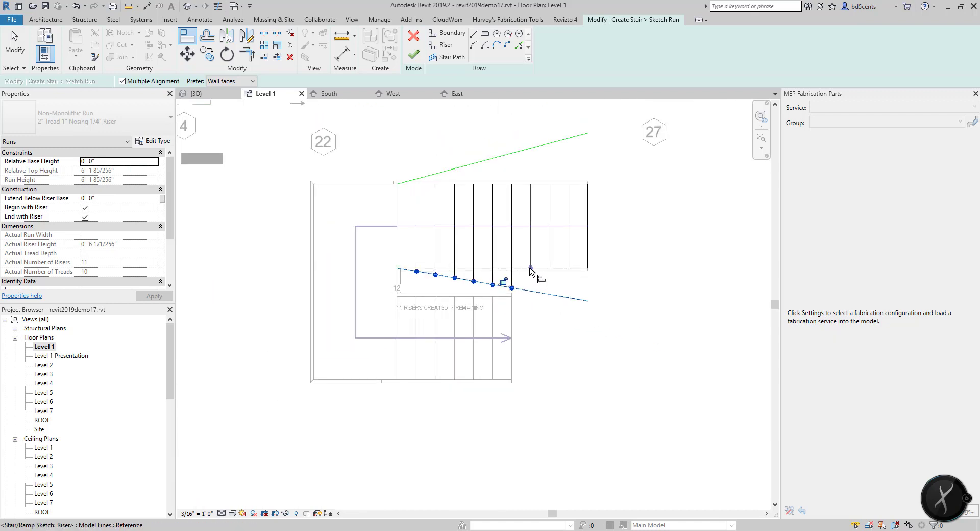
{"action": "left_click", "coordinate": [531, 273]}
{"action": "left_click", "coordinate": [550, 271]}
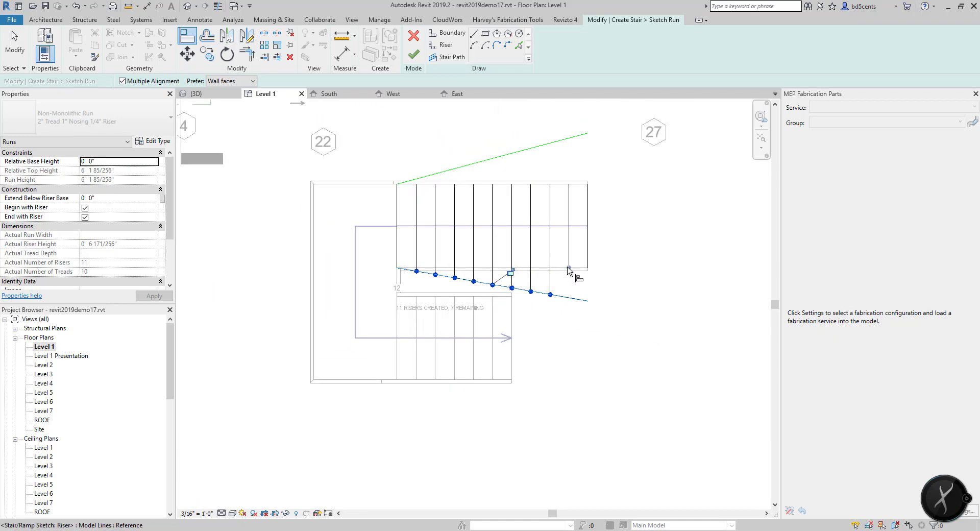
{"action": "left_click", "coordinate": [569, 270]}
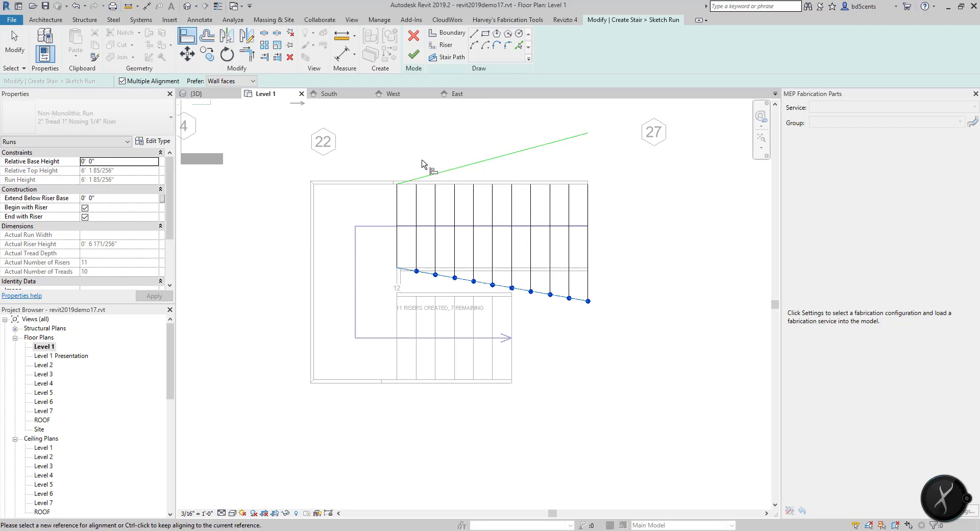
{"action": "key", "text": "Escape"}
{"action": "key", "text": "Escape"}
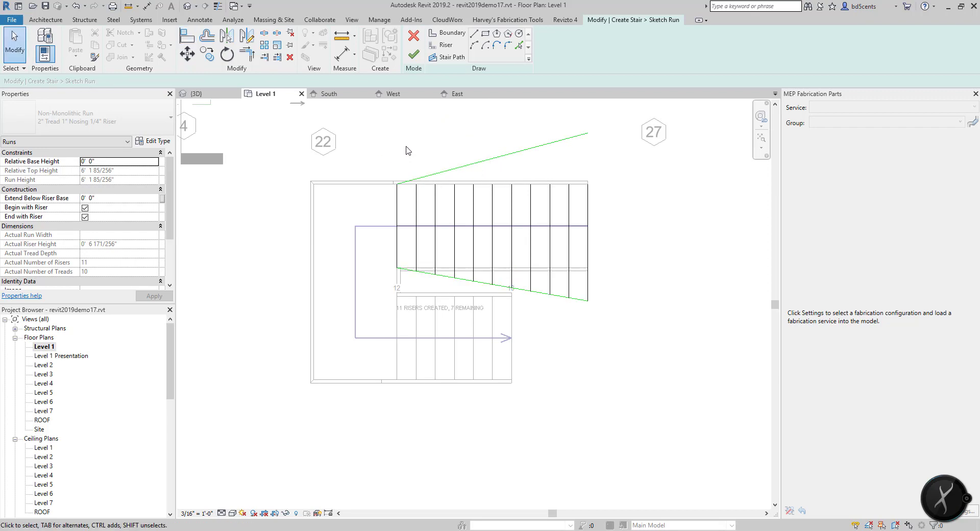
- Align the upper ends of the six risers following the landing edge to the slanted upper boundary line
{"action": "key", "text": "a"}
{"action": "key", "text": "l"}
{"action": "left_click", "coordinate": [467, 165]}
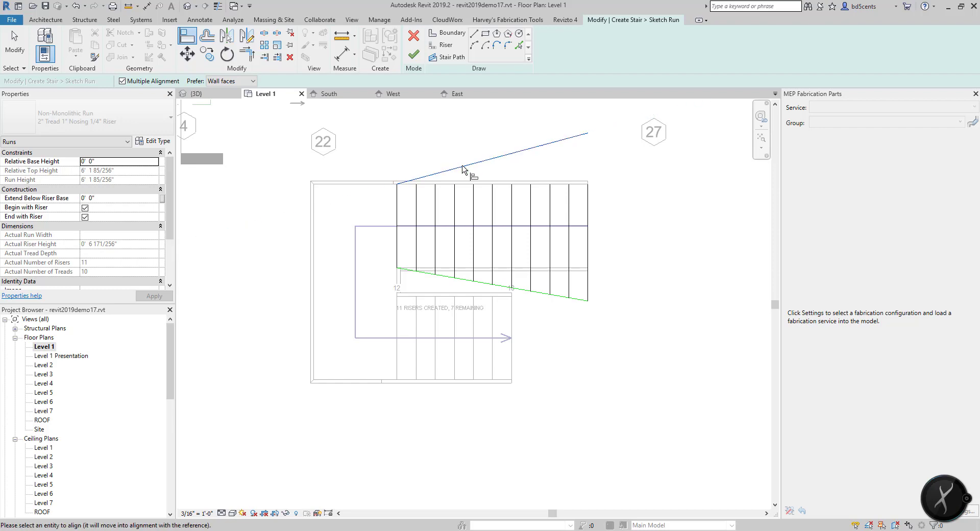
{"action": "left_click", "coordinate": [416, 189]}
{"action": "left_click", "coordinate": [455, 188]}
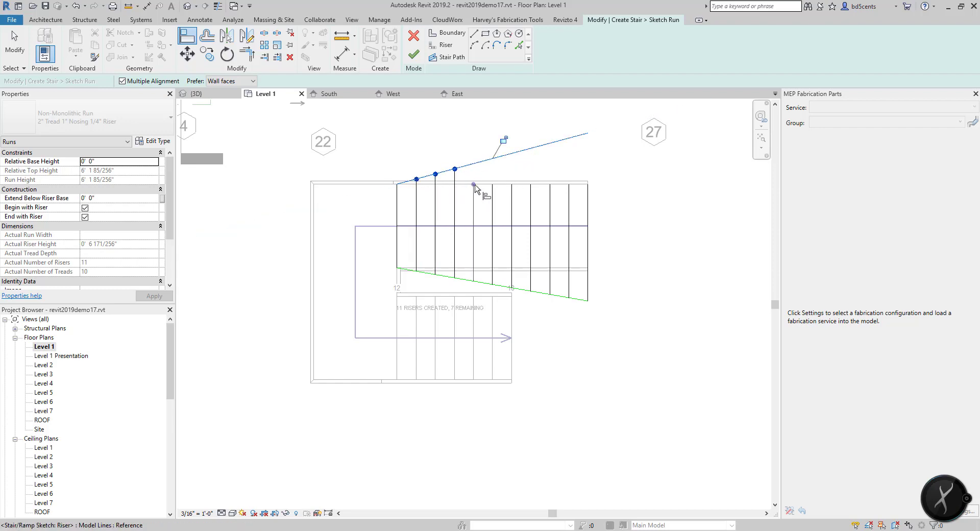
{"action": "left_click", "coordinate": [474, 188]}
{"action": "left_click", "coordinate": [493, 188]}
{"action": "left_click", "coordinate": [512, 188]}
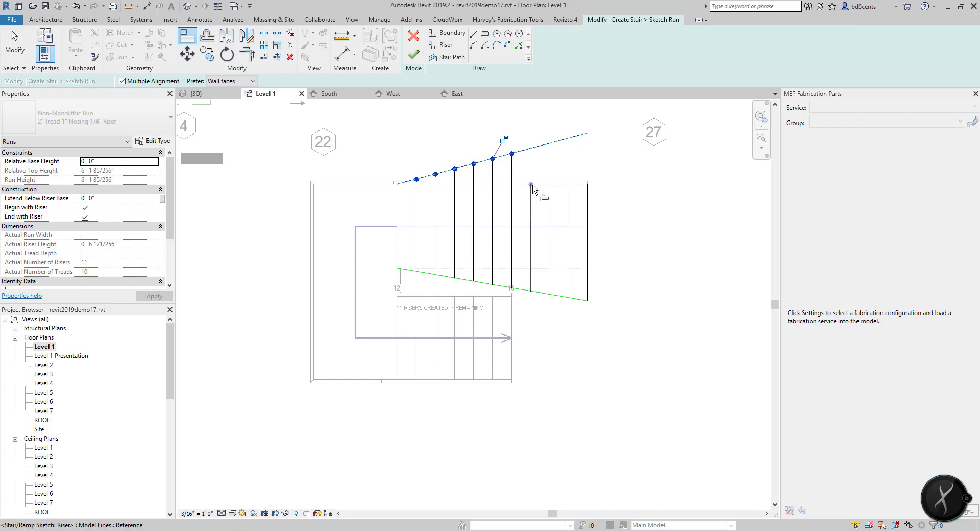
{"action": "key", "text": "Escape"}
- Align the upper ends of the remaining four risers at the wide end to the upper boundary line
{"action": "left_click", "coordinate": [529, 149]}
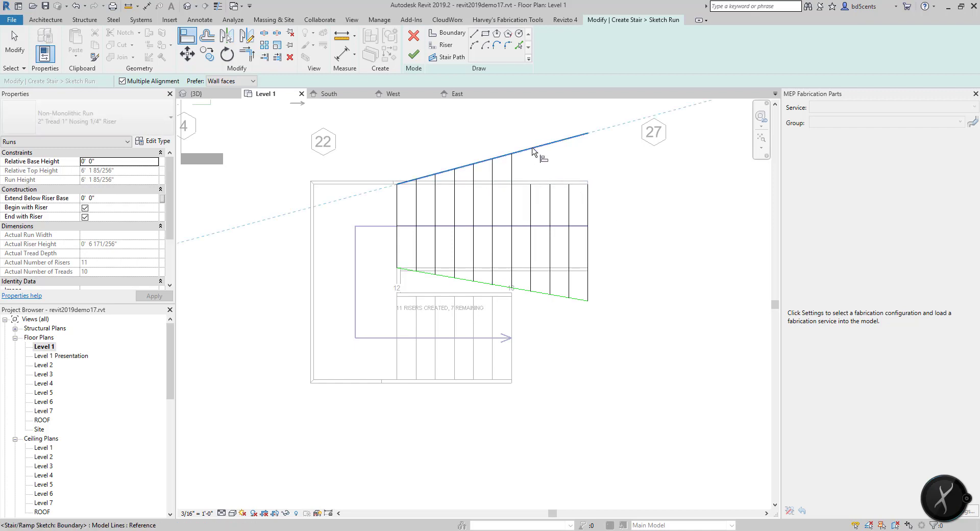
{"action": "left_click", "coordinate": [531, 193]}
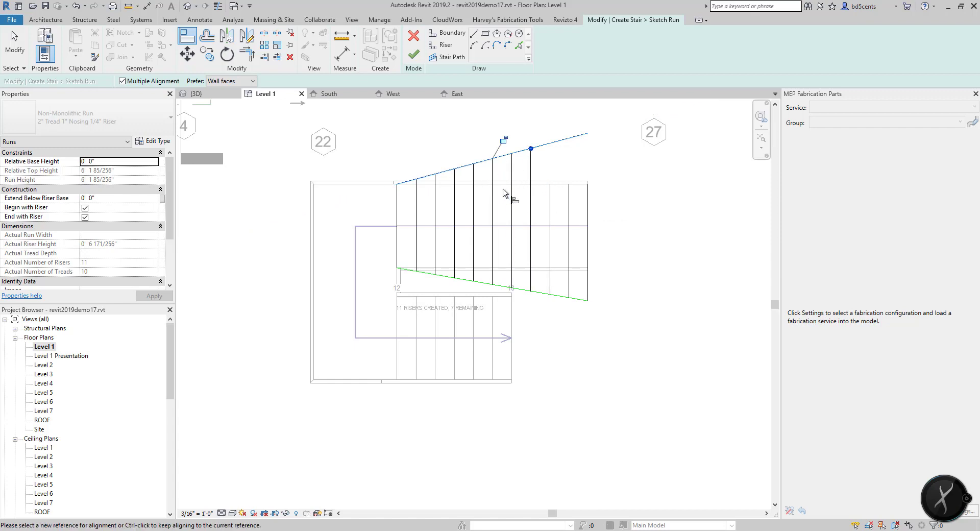
{"action": "left_click", "coordinate": [550, 193]}
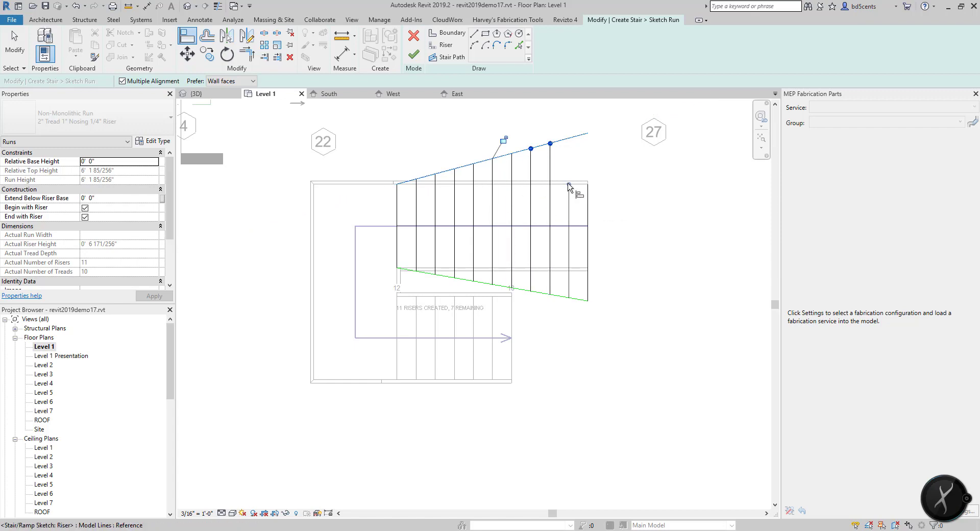
{"action": "left_click", "coordinate": [569, 193]}
{"action": "left_click", "coordinate": [588, 193]}
{"action": "scroll", "coordinate": [587, 184], "scroll_direction": "down", "scroll_amount": 3}
{"action": "scroll", "coordinate": [549, 219], "scroll_direction": "up", "scroll_amount": 4}
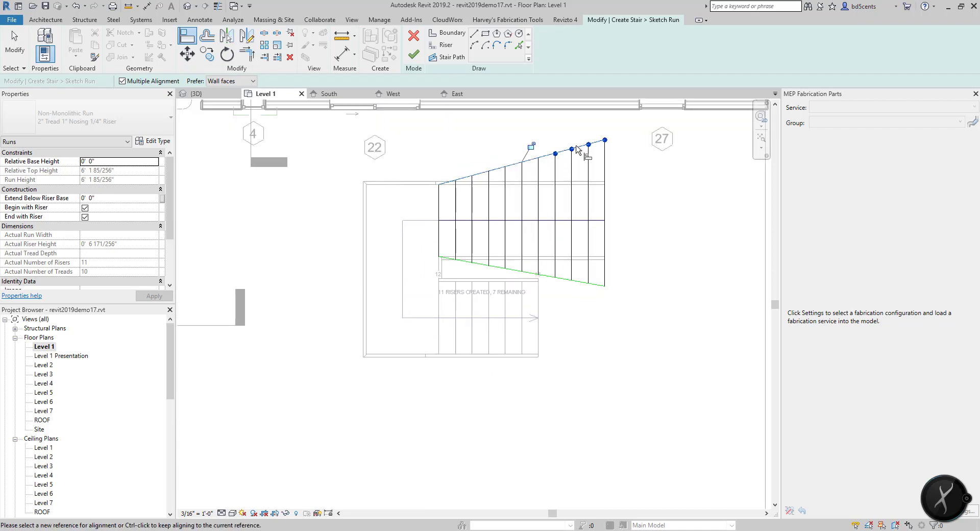
{"action": "scroll", "coordinate": [521, 184], "scroll_direction": "down", "scroll_amount": 2}
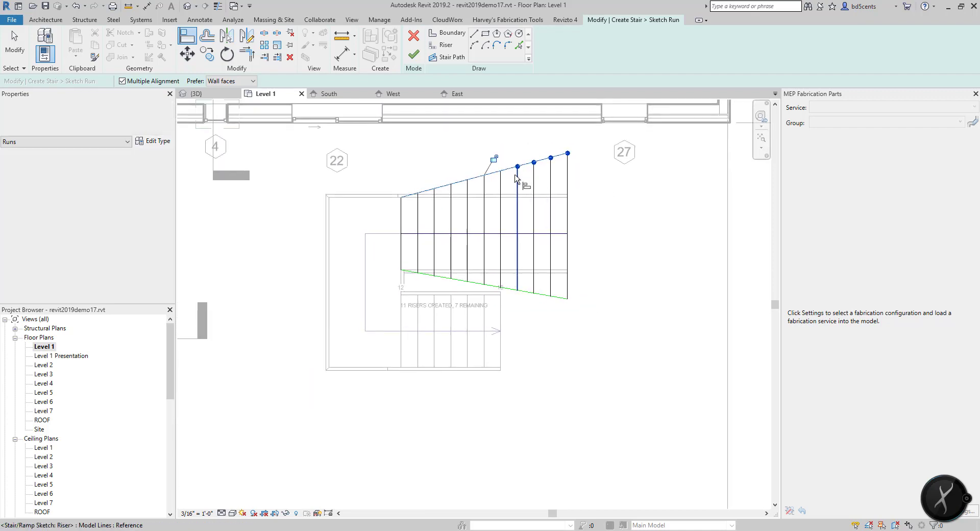
- Finish the flared run's sketch and complete the stair edit
{"action": "left_click", "coordinate": [414, 55]}
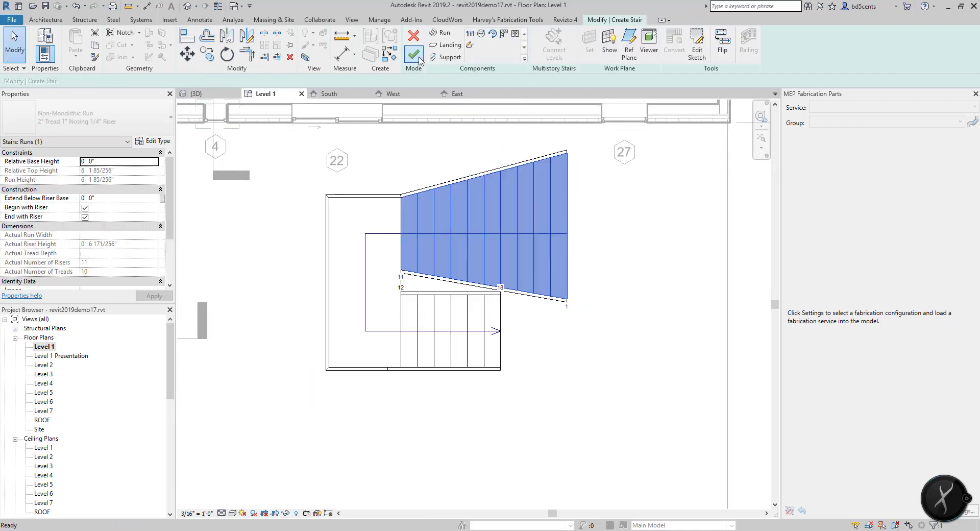
{"action": "left_click", "coordinate": [583, 245]}
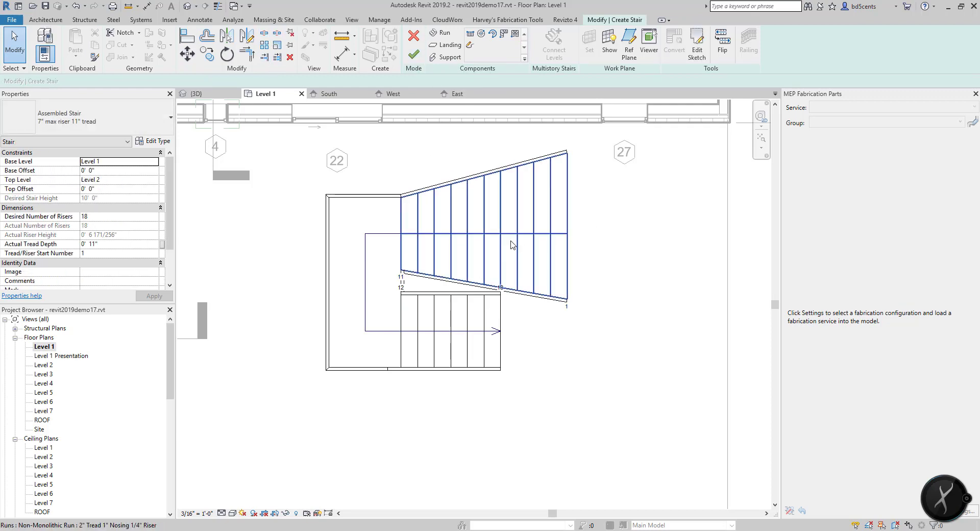
{"action": "scroll", "coordinate": [474, 256], "scroll_direction": "down", "scroll_amount": 2}
{"action": "middle_click_drag", "start_coordinate": [482, 255], "coordinate": [461, 251]}
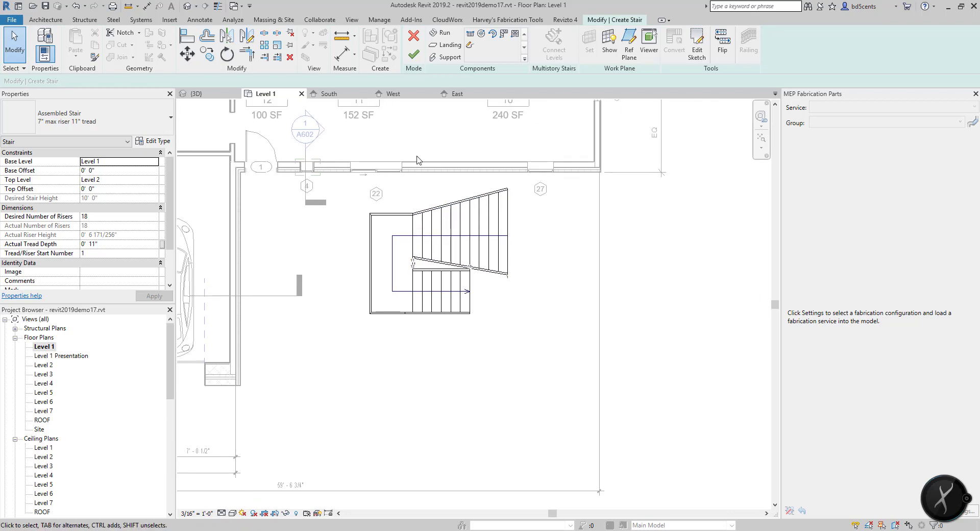
{"action": "scroll", "coordinate": [418, 157], "scroll_direction": "up", "scroll_amount": 1}
{"action": "left_click", "coordinate": [413, 57]}
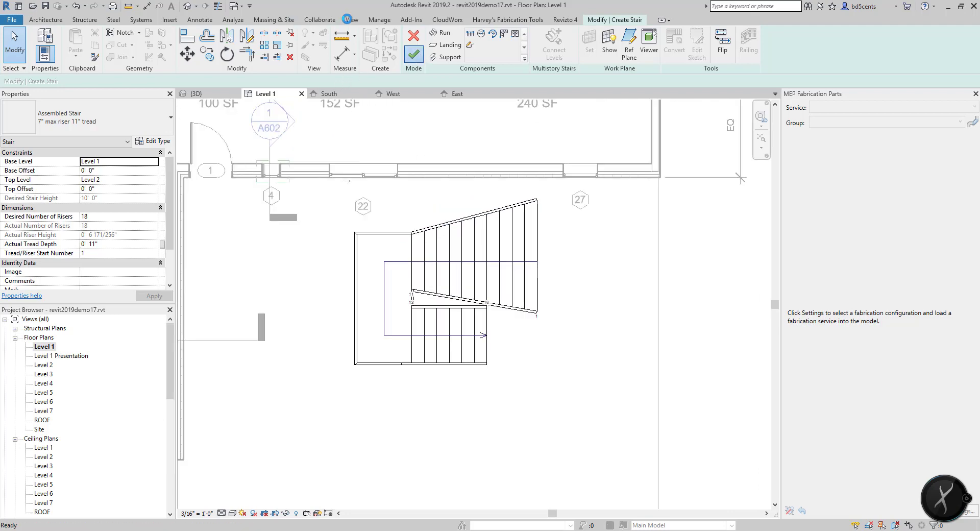
- Open the 3D view and examine the flared run and its railings from the front
{"action": "left_click", "coordinate": [352, 19]}
{"action": "left_click", "coordinate": [319, 43]}
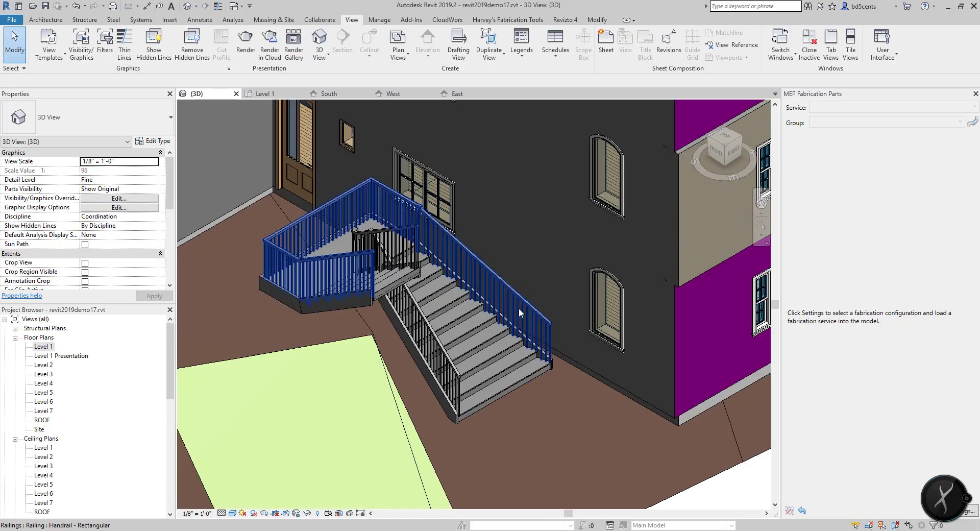
{"action": "middle_click_drag", "start_coordinate": [562, 338], "coordinate": [479, 342], "text": "shift"}
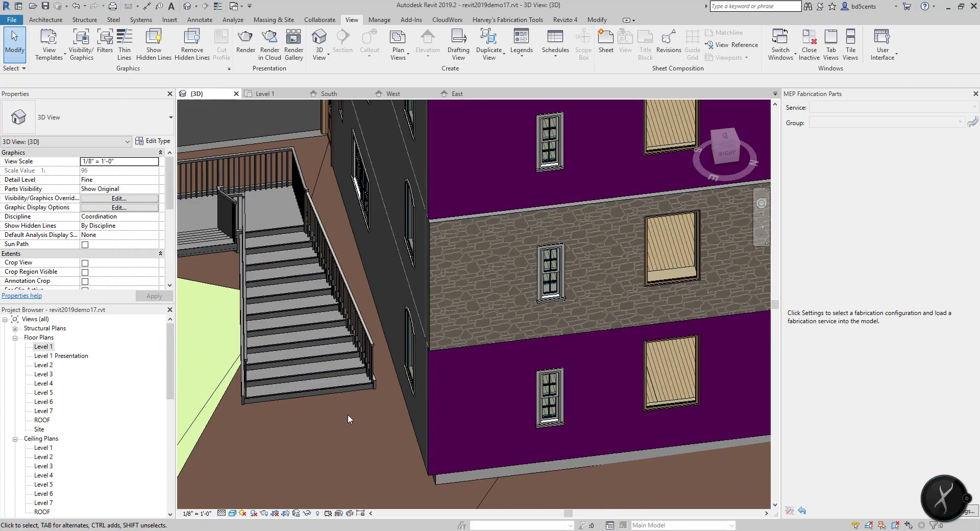
{"action": "middle_click_drag", "start_coordinate": [289, 270], "coordinate": [430, 367], "text": "shift"}
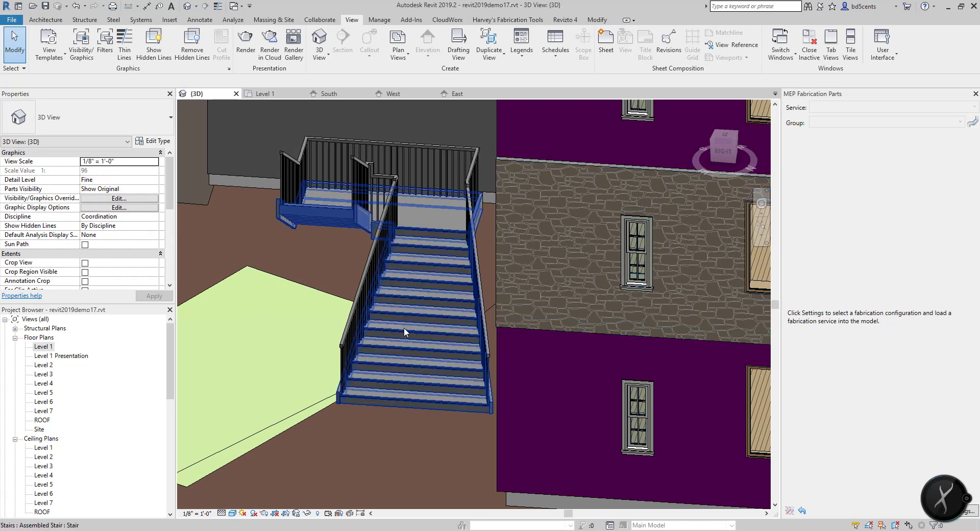
- Return to the Level 1 plan and open the U-shaped stair for component editing
{"action": "double_click", "coordinate": [47, 349]}
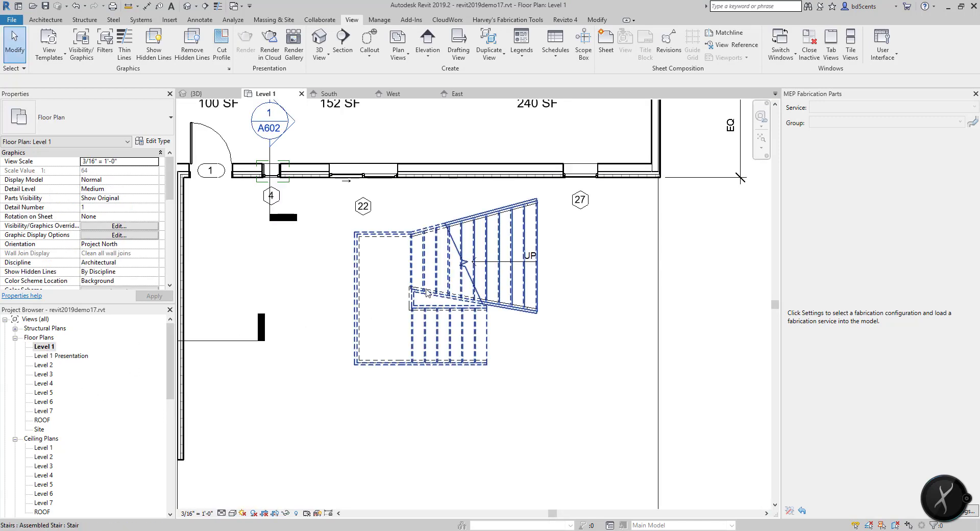
{"action": "left_click", "coordinate": [489, 218]}
{"action": "key", "text": "Escape"}
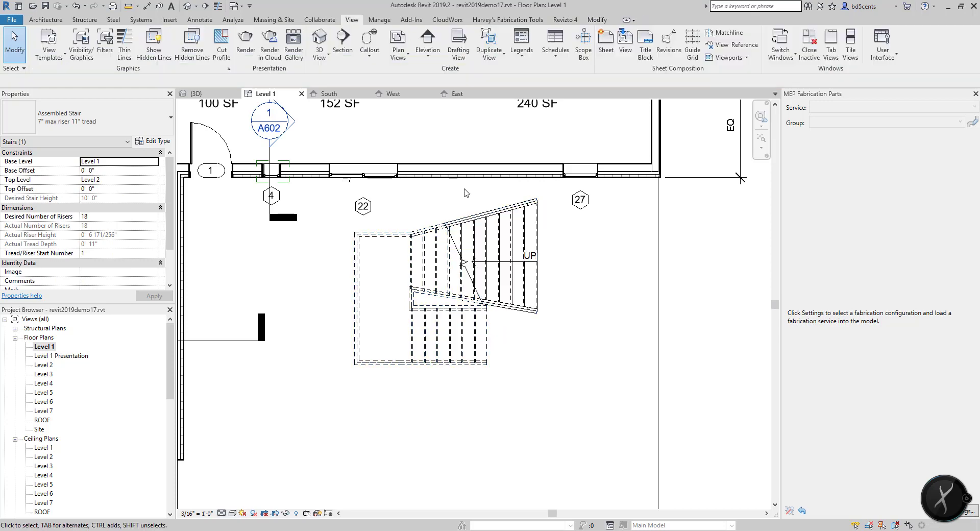
{"action": "left_click", "coordinate": [470, 229]}
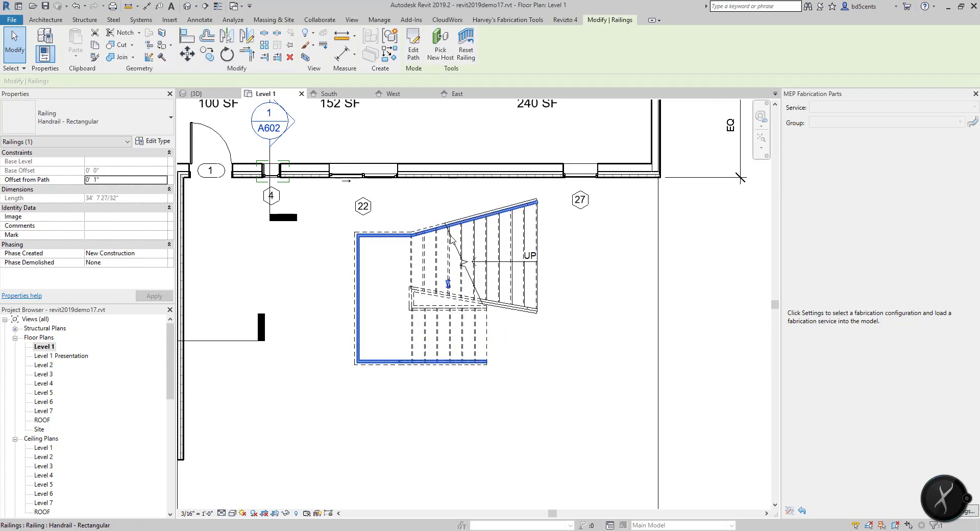
{"action": "key", "text": "Escape"}
{"action": "left_click", "coordinate": [461, 228]}
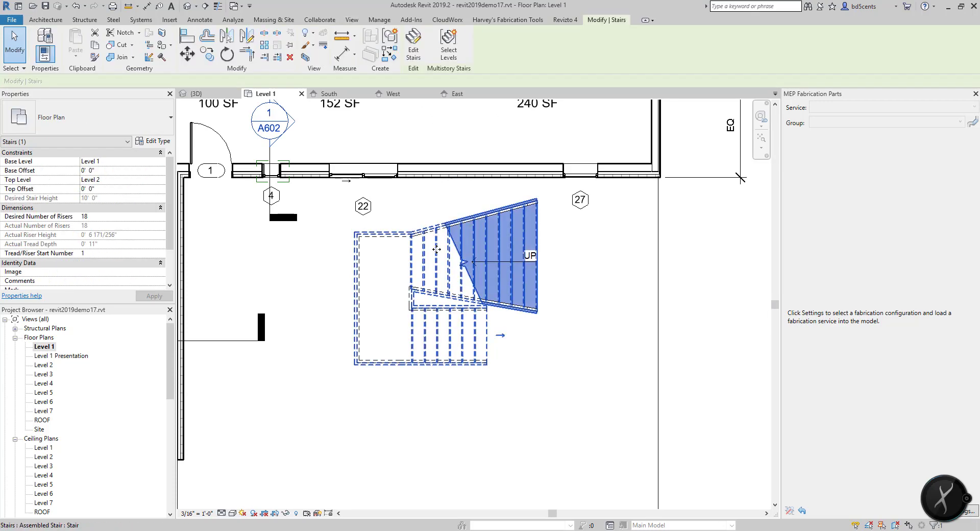
{"action": "left_click", "coordinate": [412, 45]}
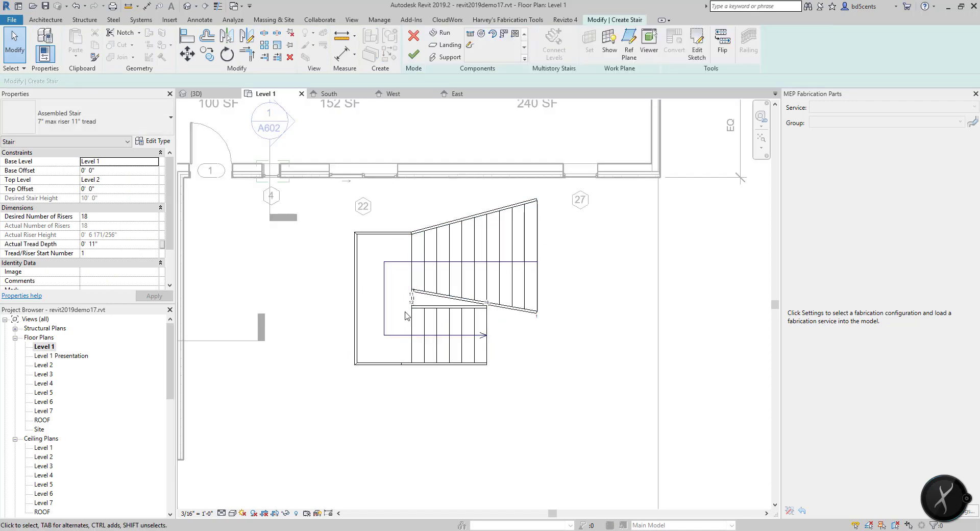
- Try to move the straight upper run farther from the flared run without changing the landing
{"action": "left_click_drag", "start_coordinate": [402, 333], "coordinate": [437, 376]}
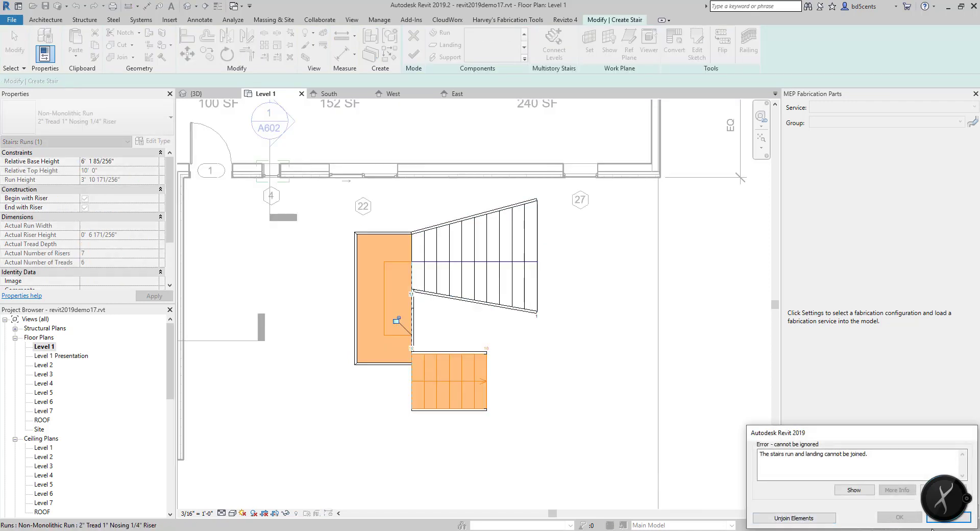
{"action": "left_click", "coordinate": [930, 520]}
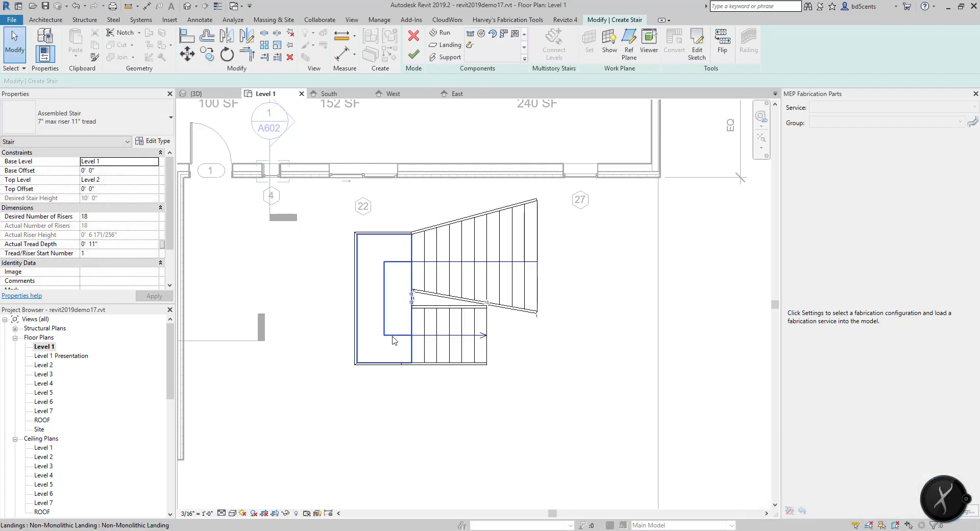
{"action": "left_click", "coordinate": [394, 341]}
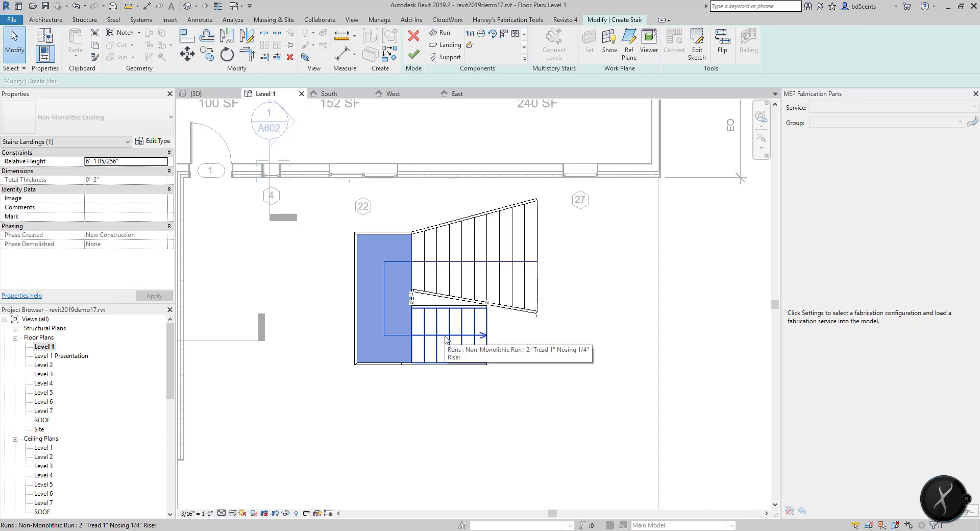
{"action": "left_click", "coordinate": [463, 329], "text": "ctrl"}
{"action": "left_click", "coordinate": [363, 401]}
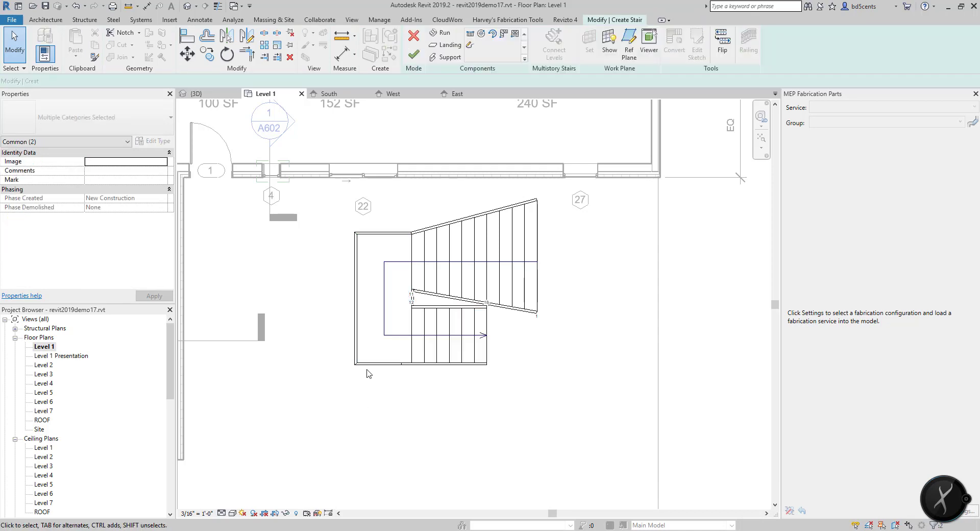
- Lengthen the landing's sketch by moving its lower edge and path segment away from the flared run, and finish the sketch
{"action": "left_click", "coordinate": [386, 338]}
{"action": "left_click", "coordinate": [689, 52]}
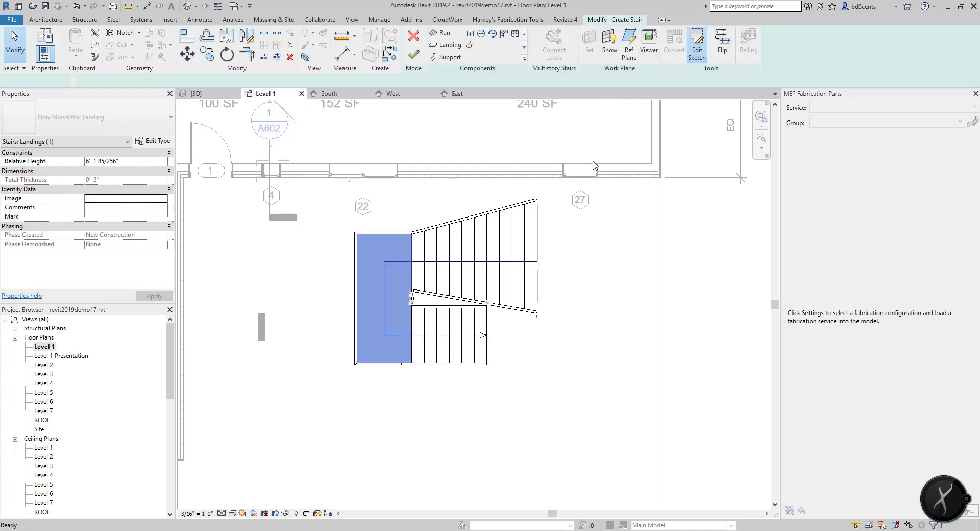
{"action": "left_click", "coordinate": [400, 363]}
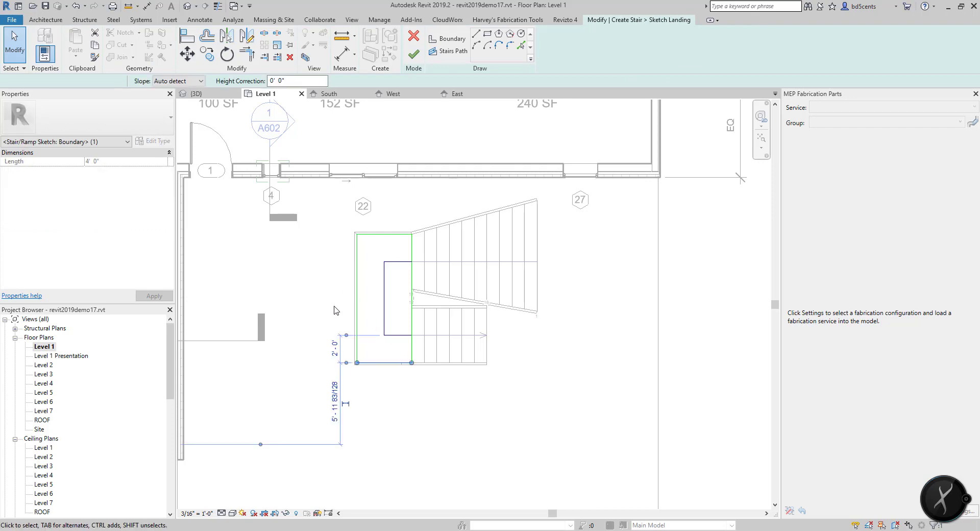
{"action": "left_click_drag", "start_coordinate": [334, 306], "coordinate": [453, 403]}
{"action": "left_click_drag", "start_coordinate": [399, 364], "coordinate": [403, 432]}
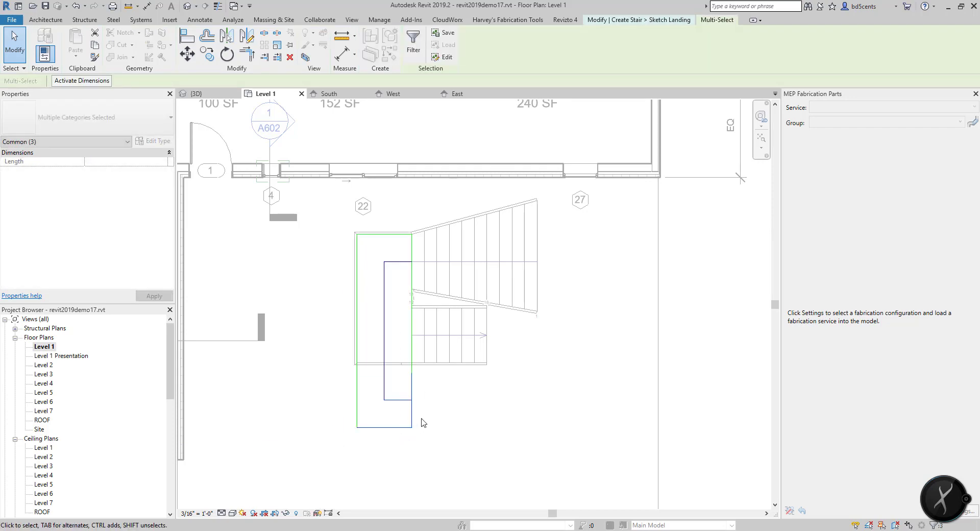
{"action": "left_click", "coordinate": [445, 410]}
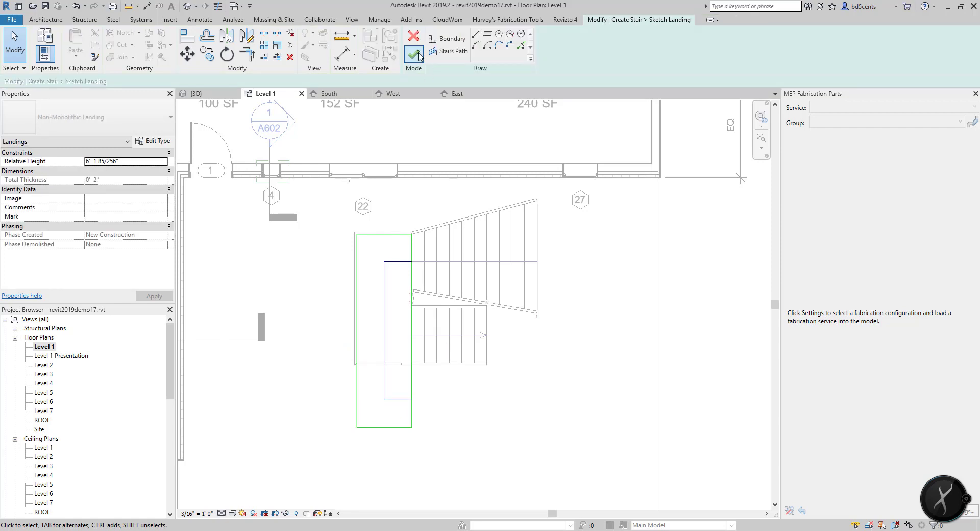
{"action": "left_click", "coordinate": [415, 55]}
- Move the straight upper run down to line up with the lower end of the lengthened landing
{"action": "left_click", "coordinate": [447, 334]}
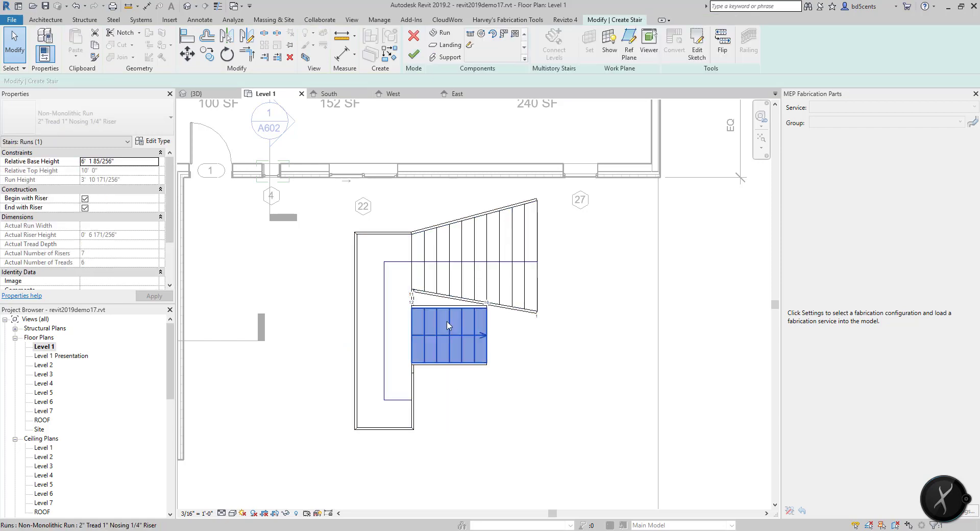
{"action": "left_click_drag", "start_coordinate": [448, 337], "coordinate": [449, 402]}
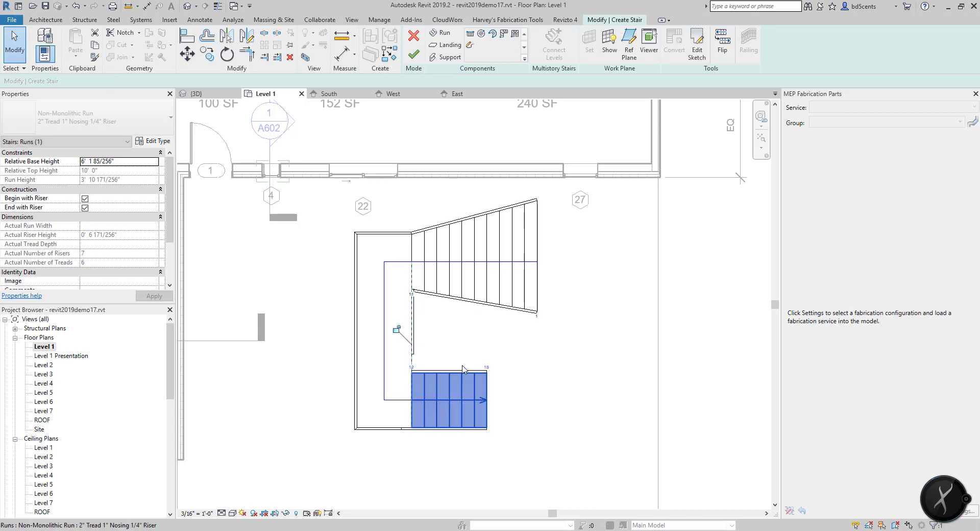
{"action": "left_click", "coordinate": [396, 349]}
- Check the landing's inner stringer between the two runs and finish the stair edit
{"action": "scroll", "coordinate": [396, 351], "scroll_direction": "up", "scroll_amount": 2}
{"action": "middle_click_drag", "start_coordinate": [427, 369], "coordinate": [433, 317]}
{"action": "scroll", "coordinate": [432, 317], "scroll_direction": "up", "scroll_amount": 1}
{"action": "left_click", "coordinate": [431, 314]}
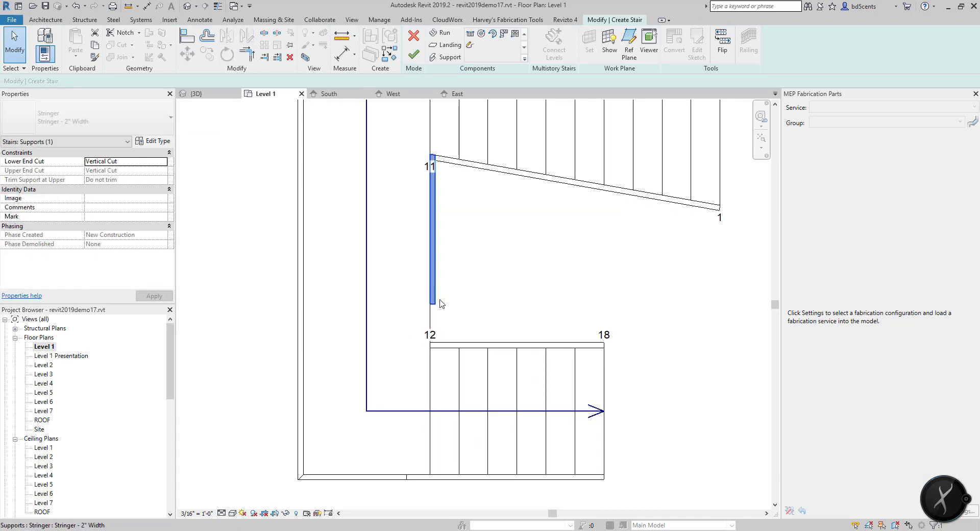
{"action": "scroll", "coordinate": [434, 326], "scroll_direction": "down", "scroll_amount": 3}
{"action": "left_click", "coordinate": [450, 362]}
{"action": "left_click", "coordinate": [467, 317]}
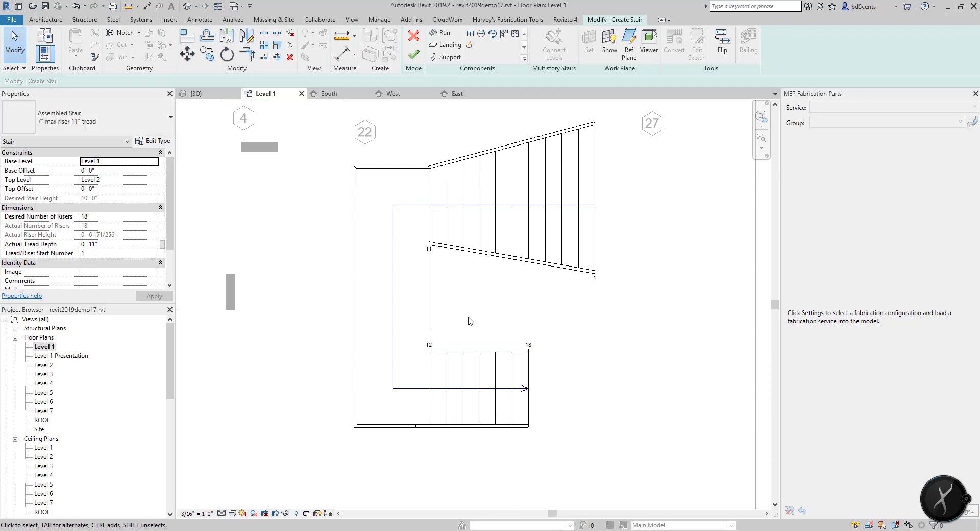
{"action": "scroll", "coordinate": [449, 314], "scroll_direction": "up", "scroll_amount": 1}
{"action": "left_click", "coordinate": [413, 55]}
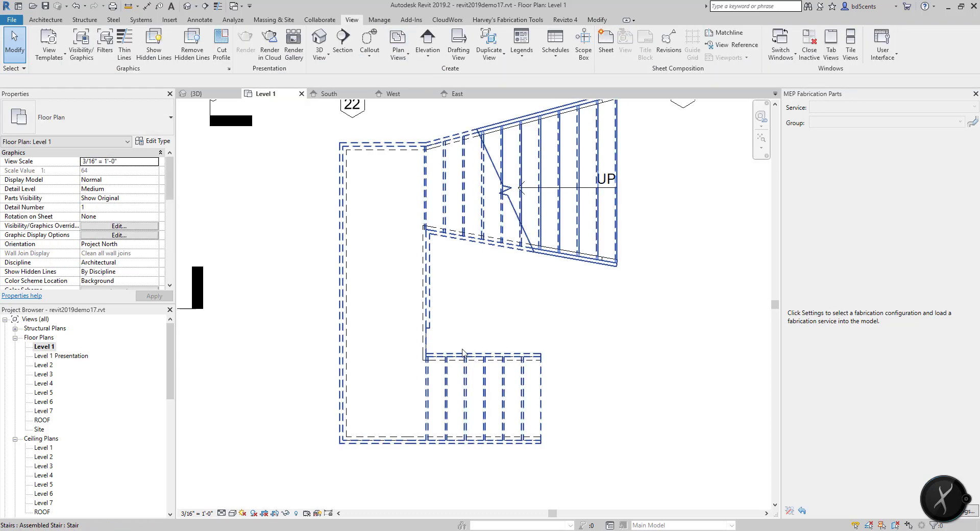
- Open the 3D view and examine the landing's inner stringer and railing between the two runs
{"action": "left_click", "coordinate": [319, 38]}
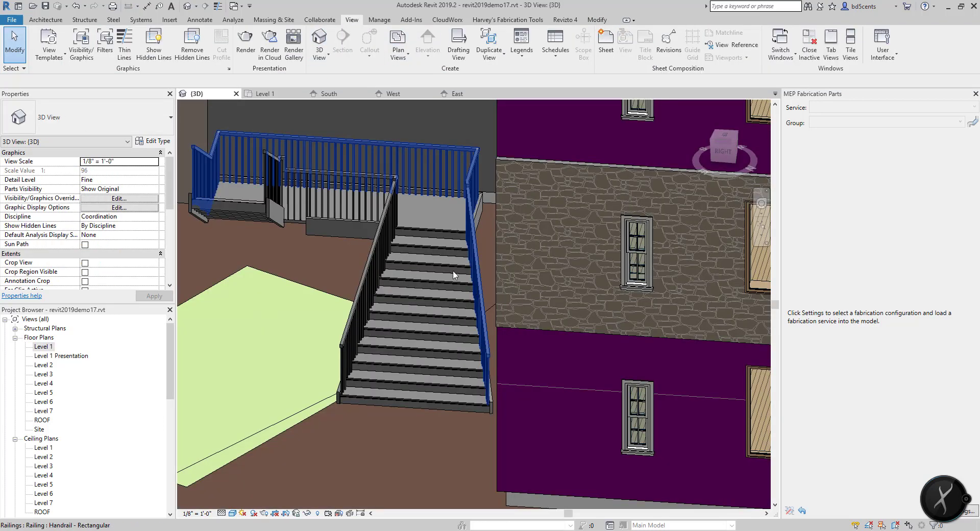
{"action": "scroll", "coordinate": [293, 220], "scroll_direction": "up", "scroll_amount": 4}
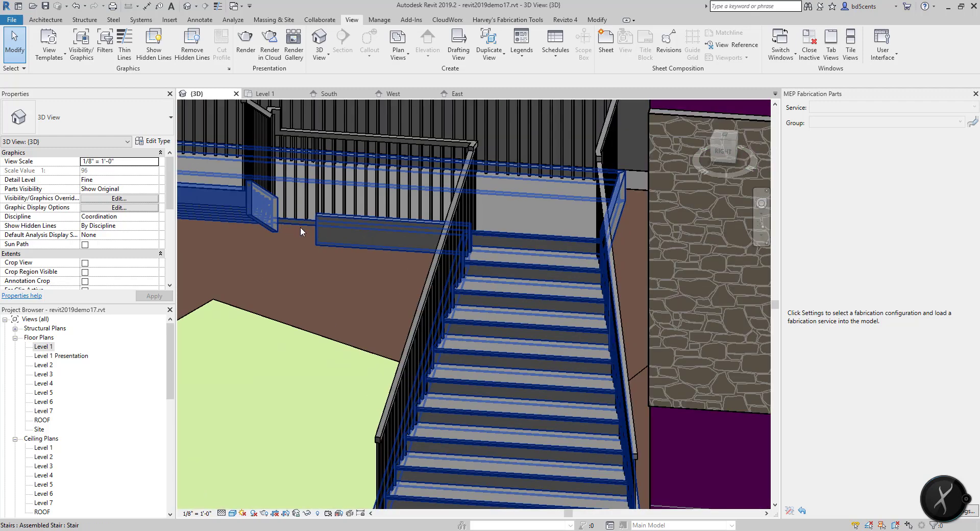
{"action": "scroll", "coordinate": [306, 225], "scroll_direction": "down", "scroll_amount": 2}
- Reopen the stair for editing and zoom in on the landing's inner edge in the Level 1 plan
{"action": "left_click", "coordinate": [373, 260]}
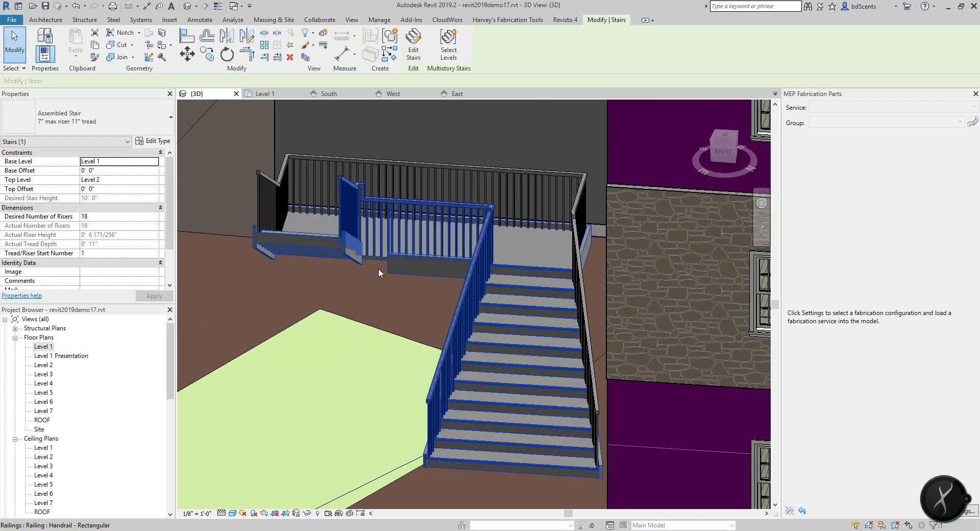
{"action": "left_click", "coordinate": [407, 57]}
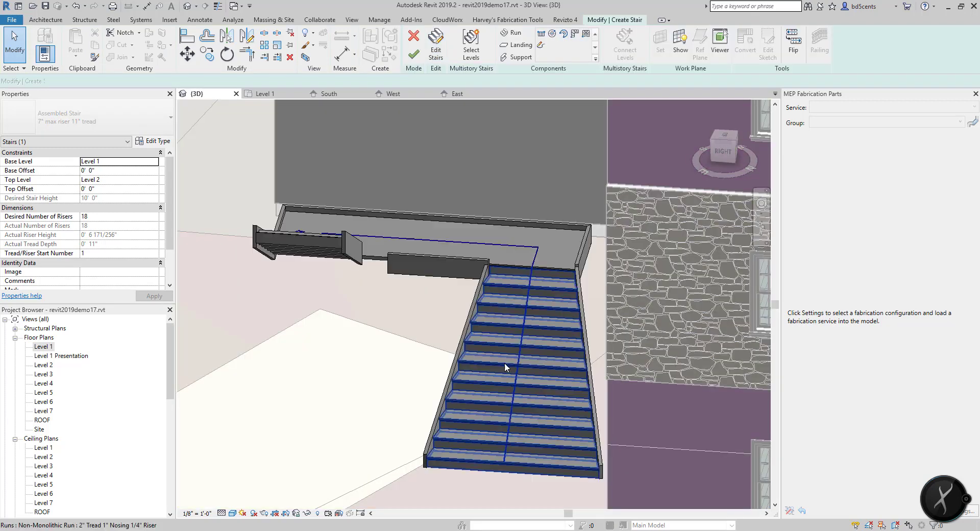
{"action": "left_click", "coordinate": [510, 240]}
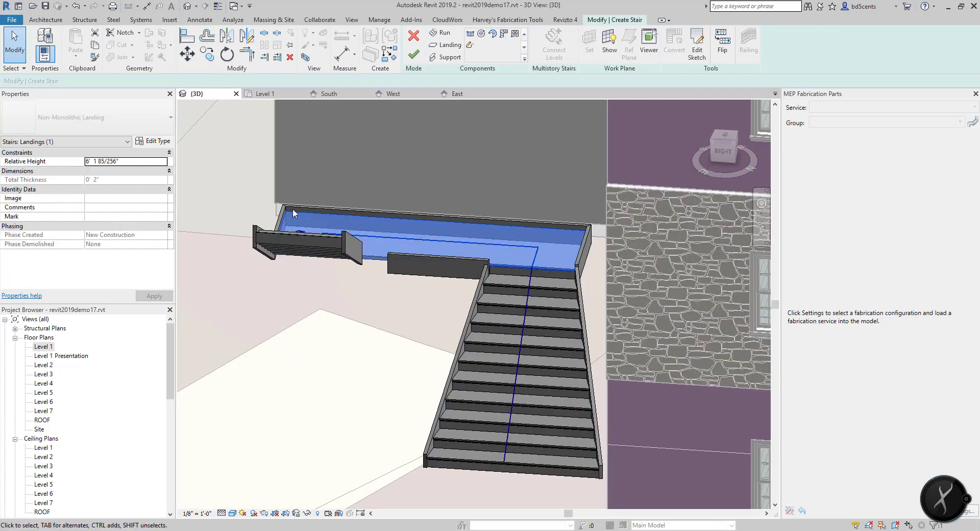
{"action": "double_click", "coordinate": [44, 346]}
{"action": "scroll", "coordinate": [365, 343], "scroll_direction": "up", "scroll_amount": 3}
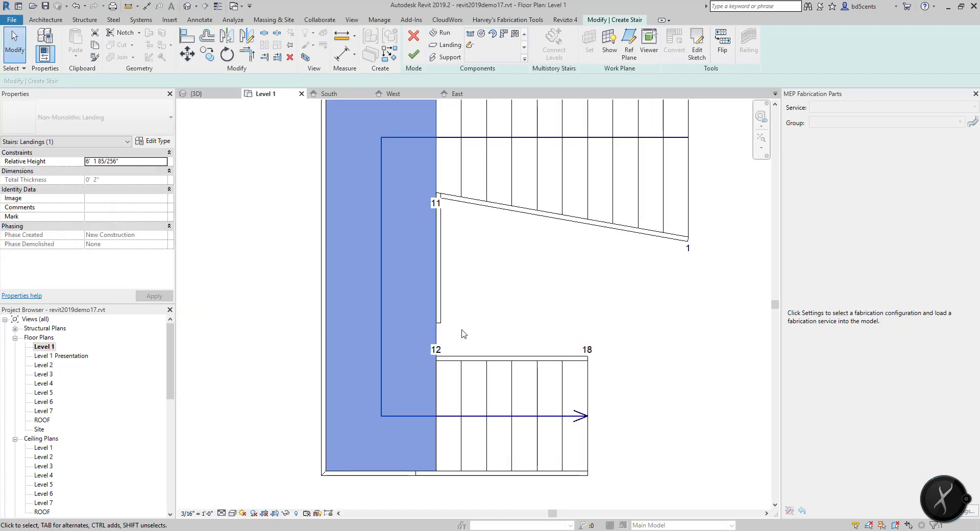
{"action": "left_click", "coordinate": [440, 337]}
{"action": "left_click", "coordinate": [439, 339]}
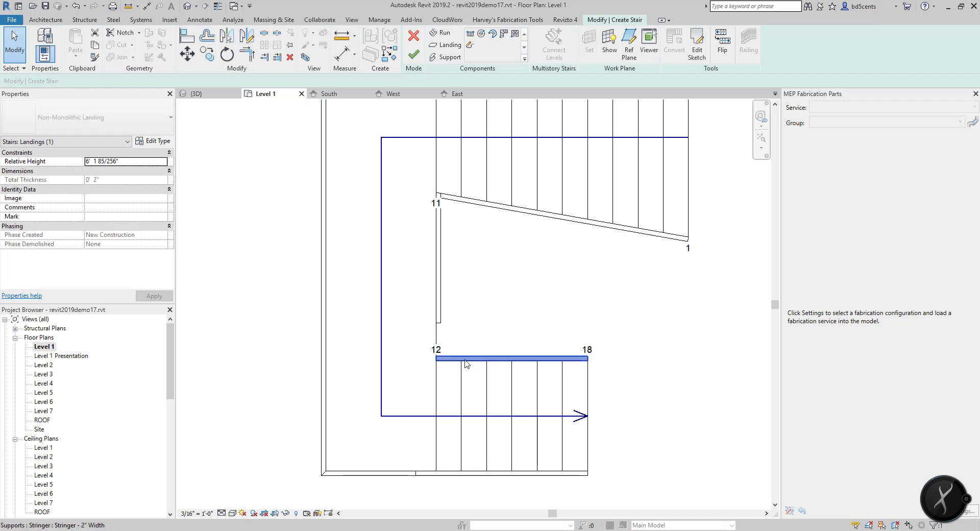
- Try to move the straight upper run up to the end of the landing's inner stringer
{"action": "left_click", "coordinate": [461, 377]}
{"action": "left_click_drag", "start_coordinate": [461, 357], "coordinate": [462, 346]}
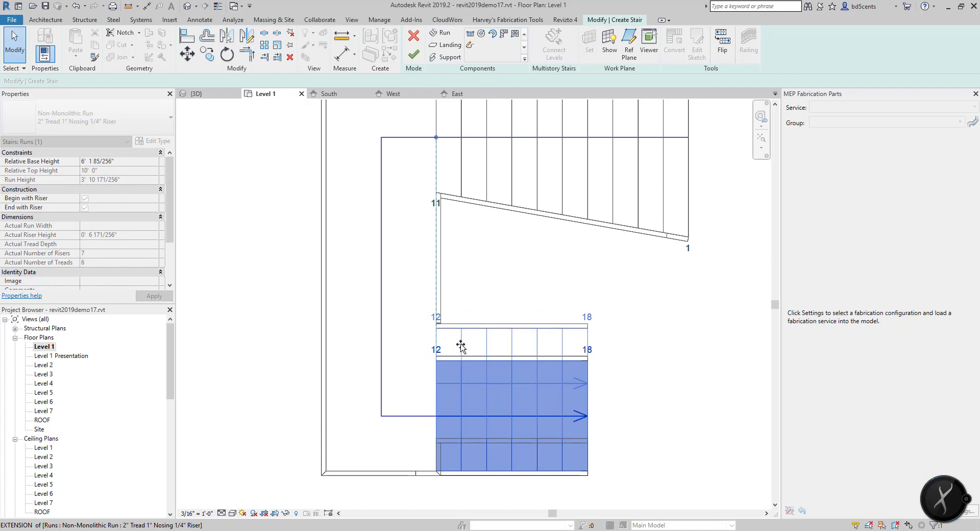
{"action": "left_click", "coordinate": [456, 482]}
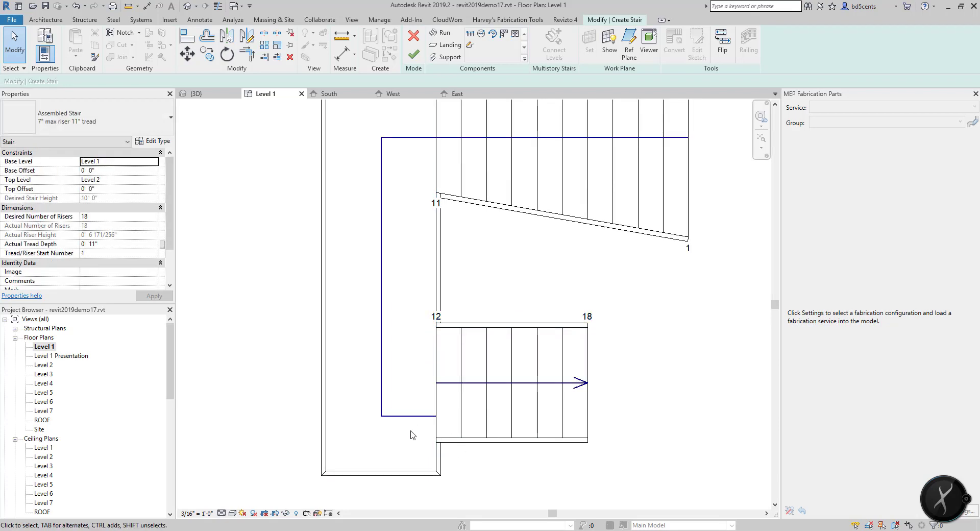
{"action": "left_click", "coordinate": [433, 388]}
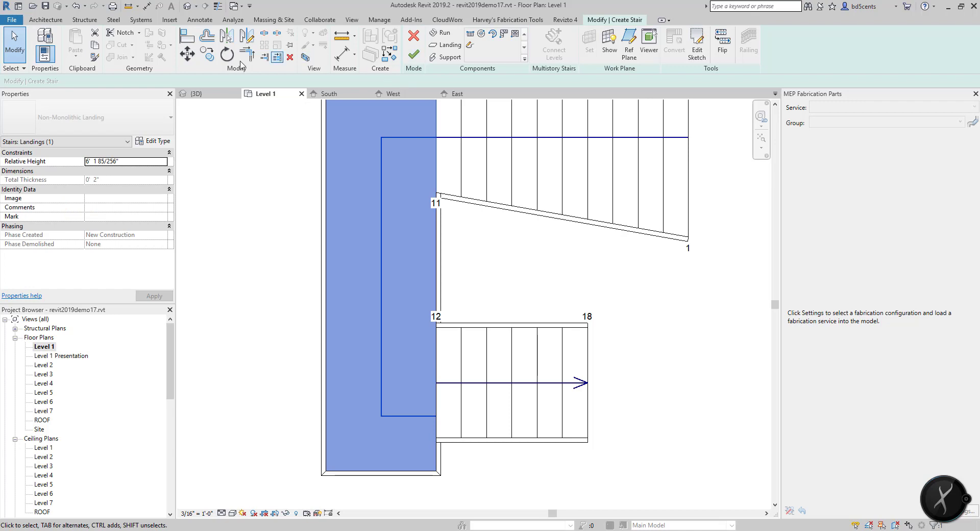
{"action": "left_click", "coordinate": [485, 256]}
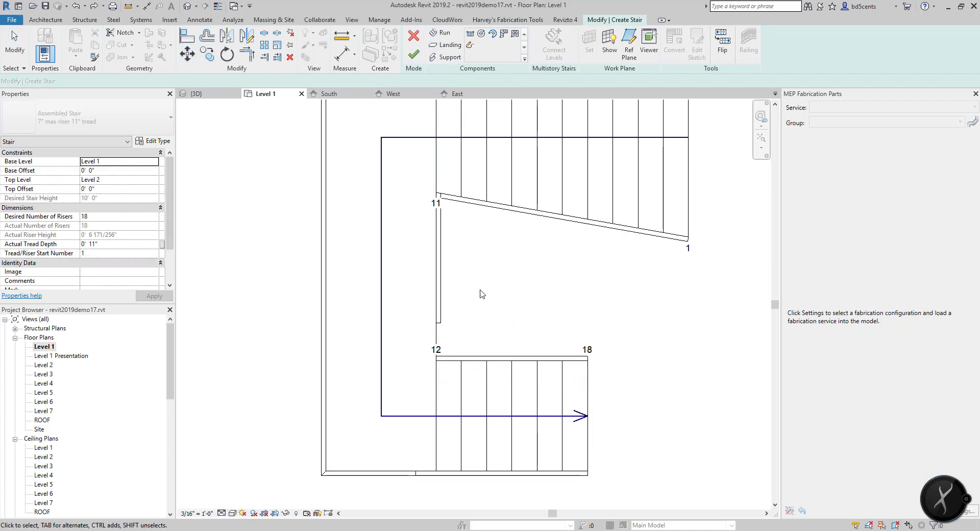
- In the landing's sketch, replace the short inner boundary segment by extending the longer line to the upper run, and finish the sketch
{"action": "left_click", "coordinate": [434, 344]}
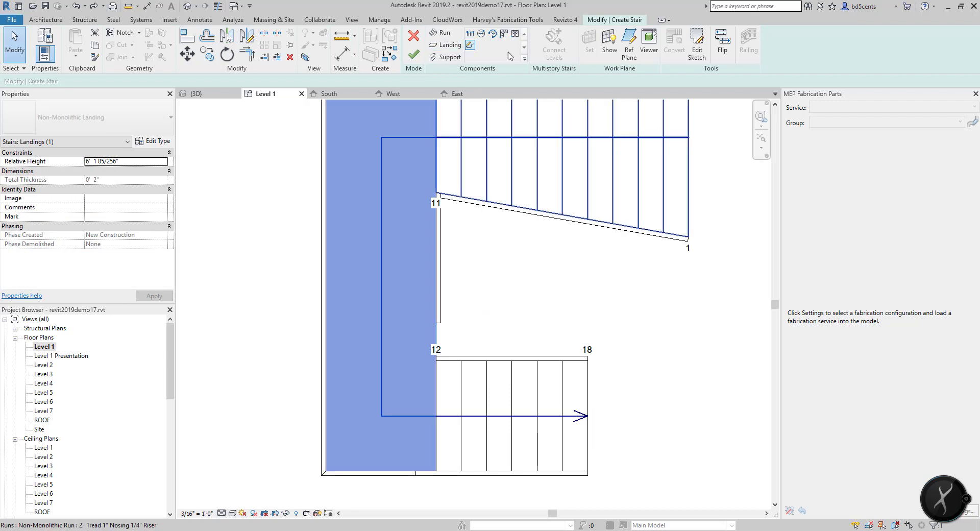
{"action": "left_click", "coordinate": [697, 49]}
{"action": "left_click", "coordinate": [437, 338]}
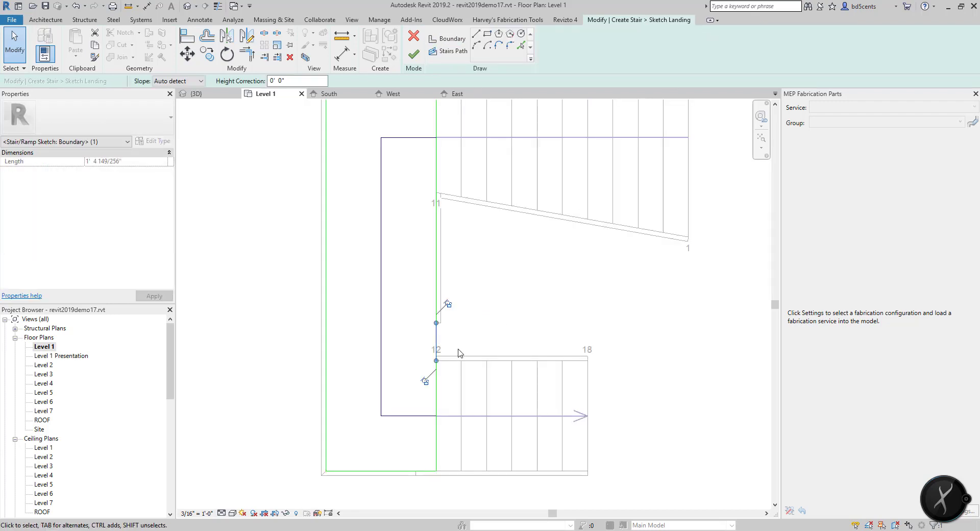
{"action": "left_click", "coordinate": [437, 327]}
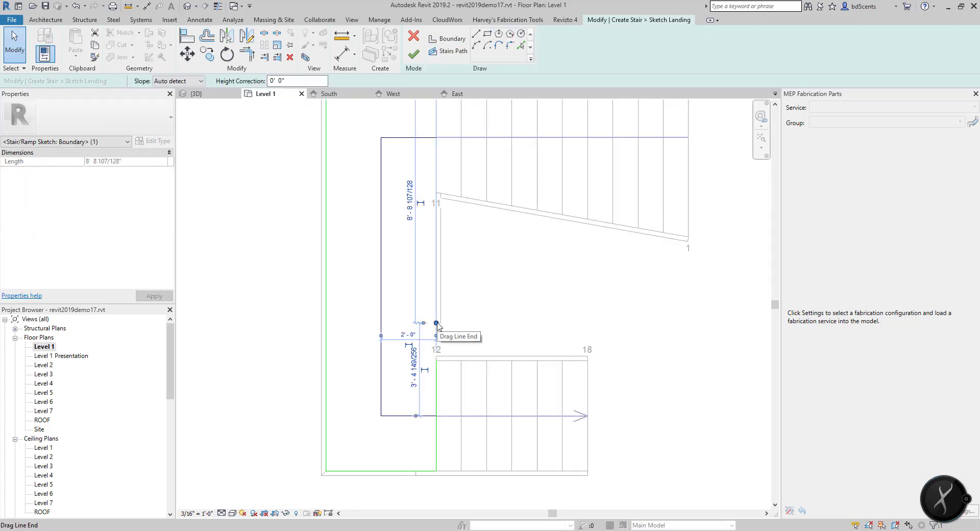
{"action": "left_click_drag", "start_coordinate": [437, 323], "coordinate": [437, 357]}
{"action": "left_click", "coordinate": [445, 175]}
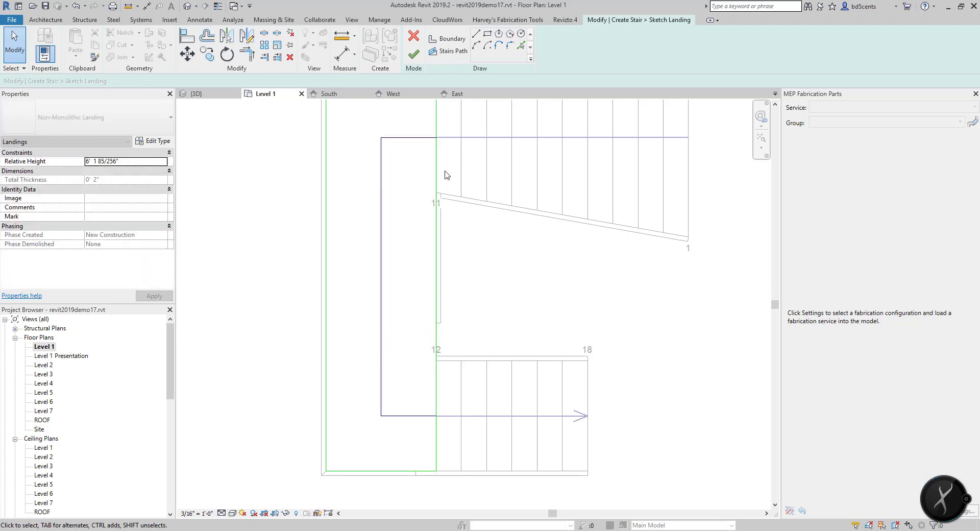
{"action": "left_click", "coordinate": [414, 54]}
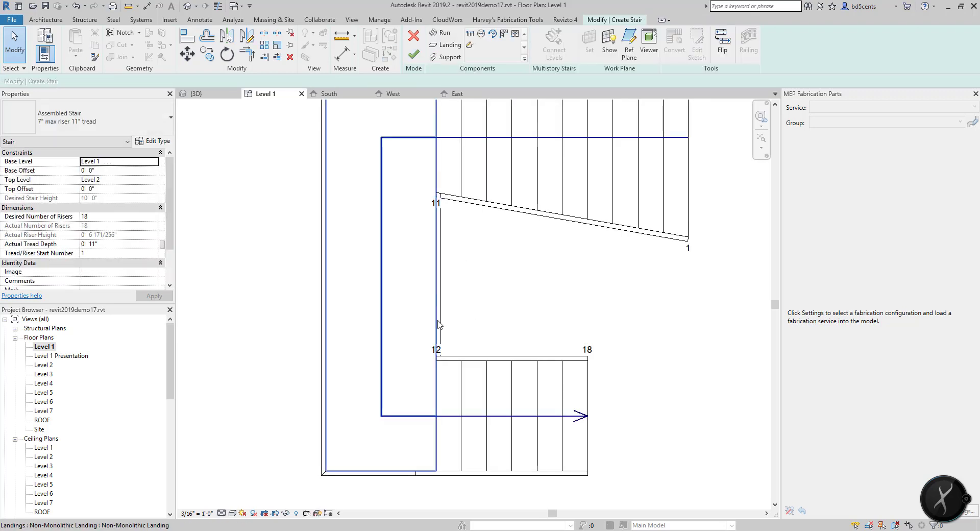
{"action": "scroll", "coordinate": [442, 286], "scroll_direction": "down", "scroll_amount": 2}
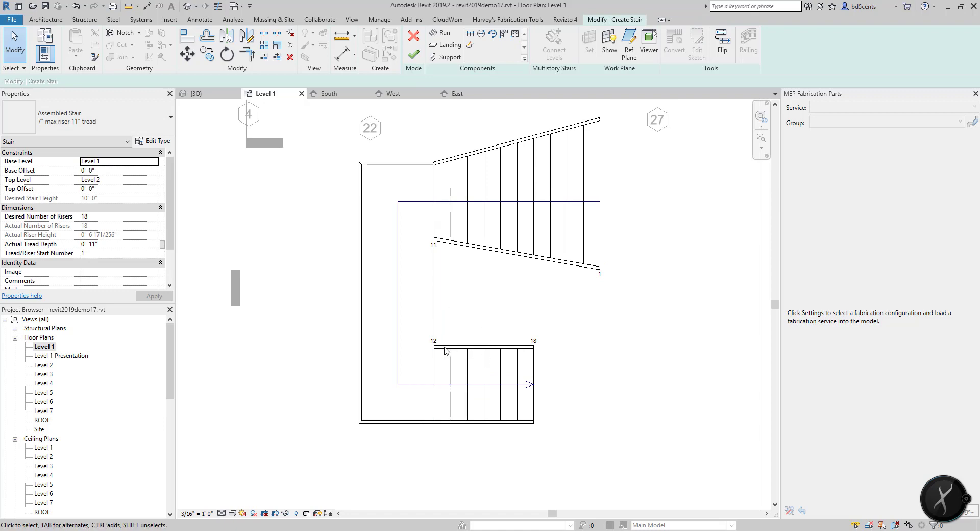
- Finish editing the stair and examine the result in the 3D view
{"action": "scroll", "coordinate": [445, 351], "scroll_direction": "up", "scroll_amount": 2}
{"action": "left_click", "coordinate": [410, 54]}
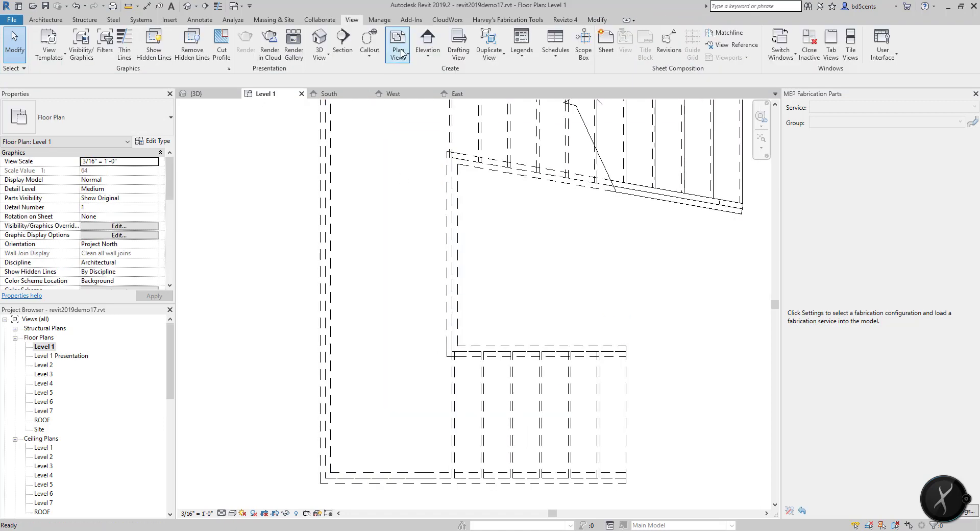
{"action": "left_click", "coordinate": [319, 38]}
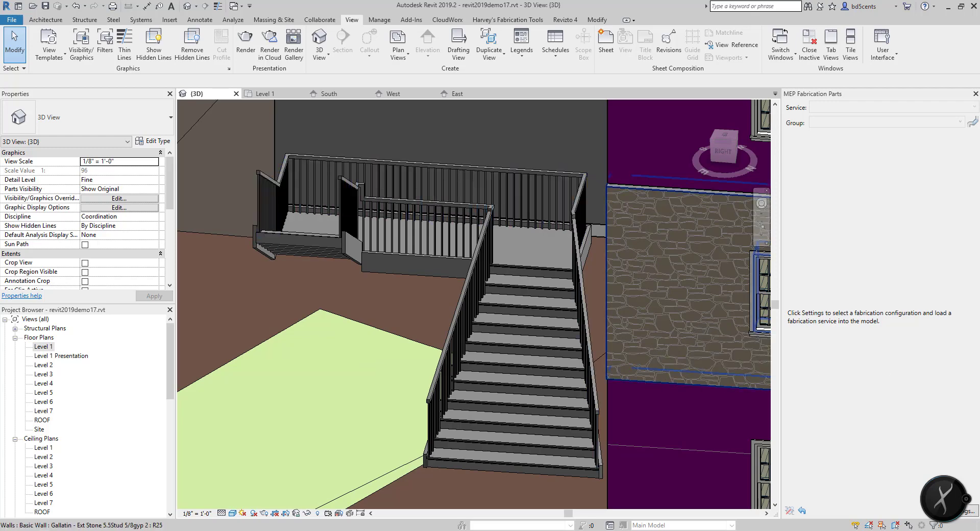
- Reopen the stair for editing in the Level 1 plan and open the short upper run's sketch
{"action": "double_click", "coordinate": [44, 347]}
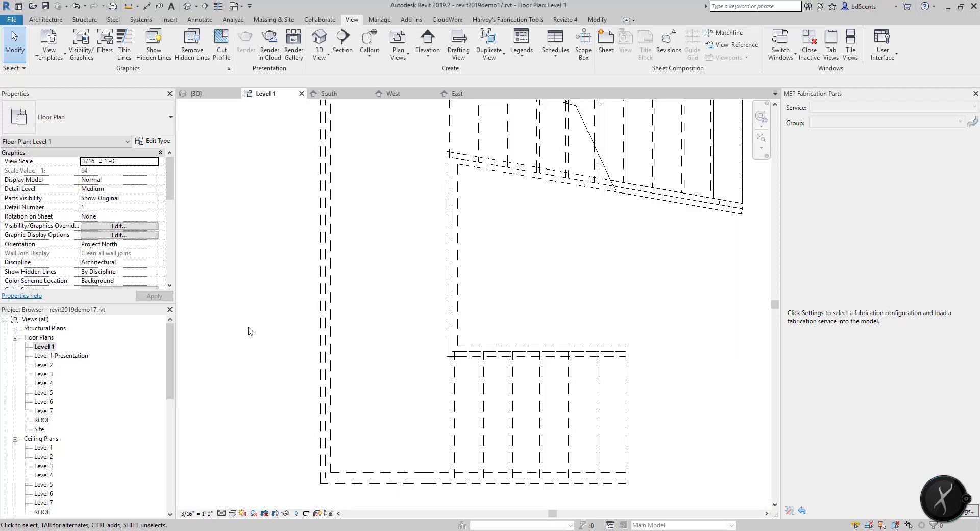
{"action": "left_click", "coordinate": [462, 232]}
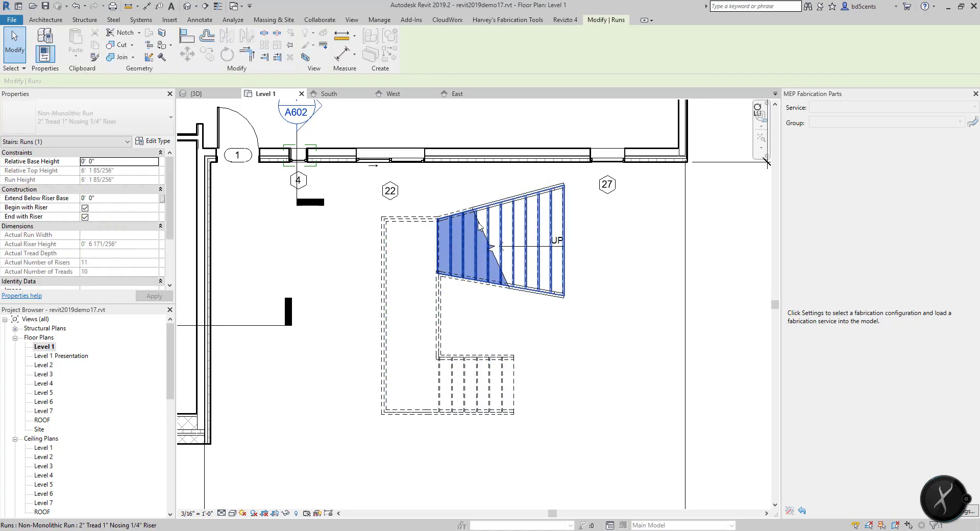
{"action": "left_click", "coordinate": [520, 298]}
{"action": "left_click", "coordinate": [493, 377]}
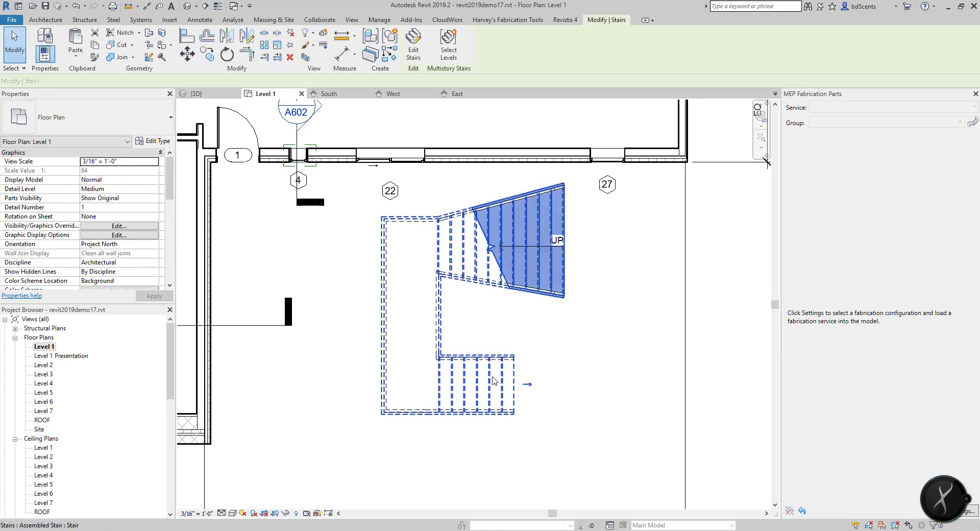
{"action": "left_click", "coordinate": [414, 50]}
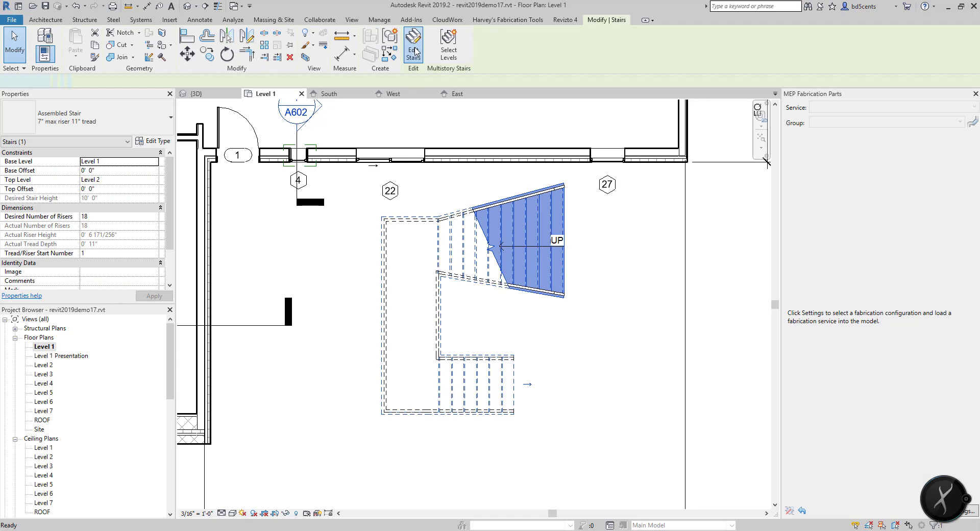
{"action": "left_click", "coordinate": [472, 383]}
{"action": "left_click", "coordinate": [696, 51]}
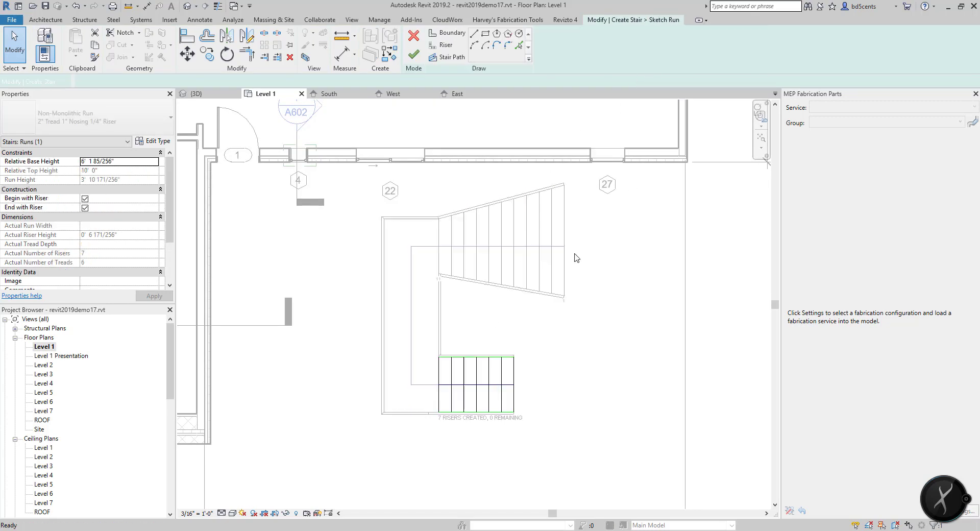
- Delete the last riser from the upper run's sketch and undo the deletion
{"action": "scroll", "coordinate": [510, 374], "scroll_direction": "up", "scroll_amount": 4}
{"action": "left_click", "coordinate": [518, 318]}
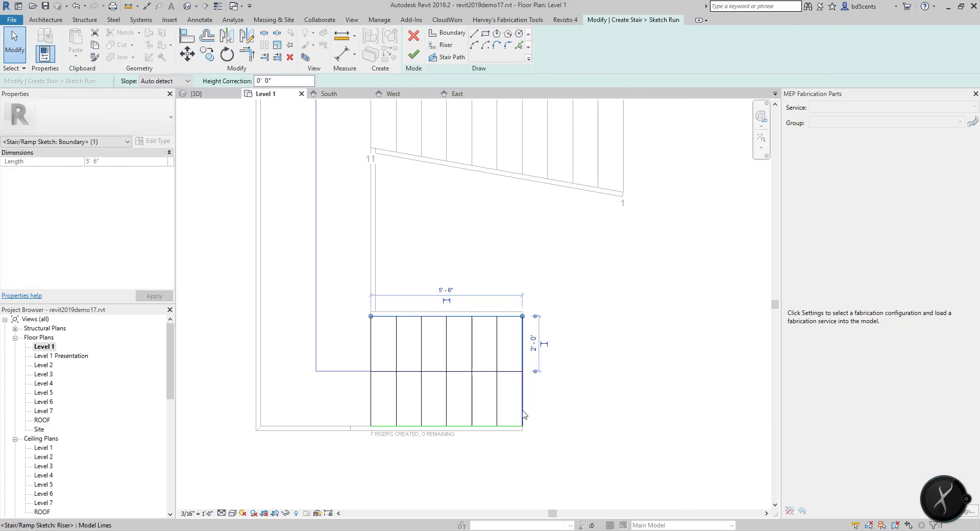
{"action": "left_click", "coordinate": [516, 425]}
{"action": "left_click", "coordinate": [543, 361]}
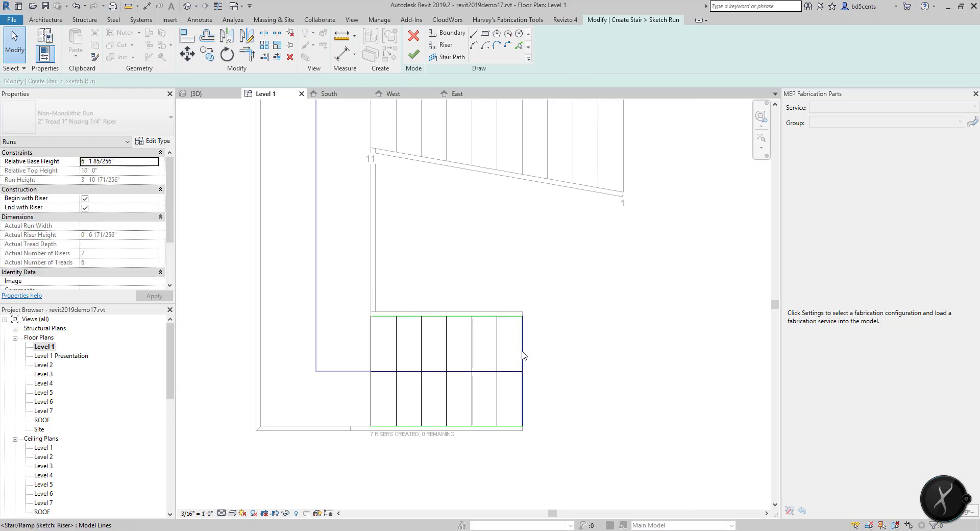
{"action": "middle_click_drag", "start_coordinate": [531, 356], "coordinate": [515, 329]}
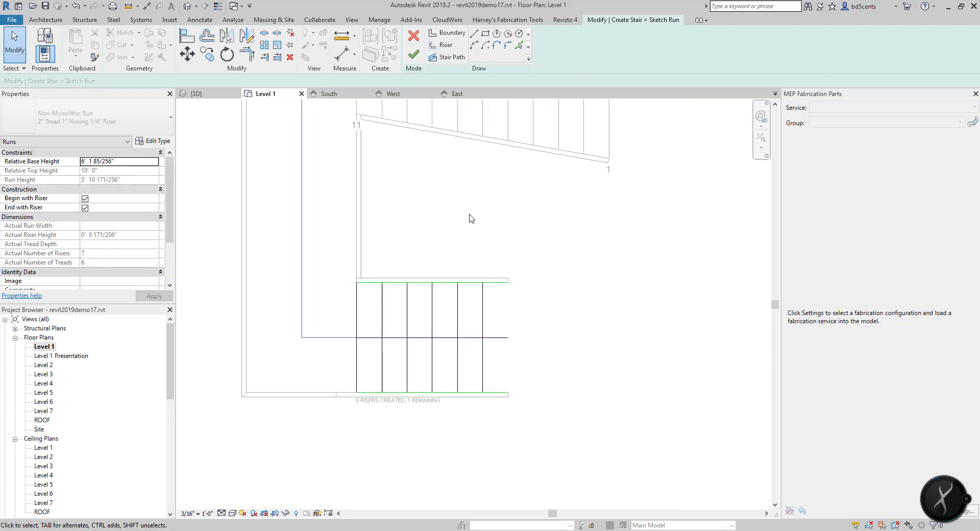
{"action": "middle_click_drag", "start_coordinate": [550, 270], "coordinate": [564, 304]}
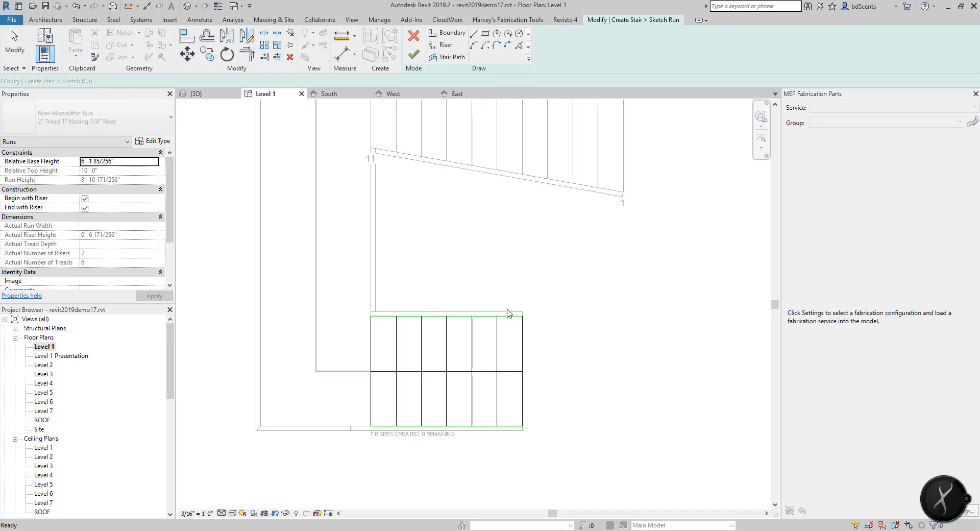
- Delete both straight boundary lines from the upper run's sketch
{"action": "left_click", "coordinate": [523, 342]}
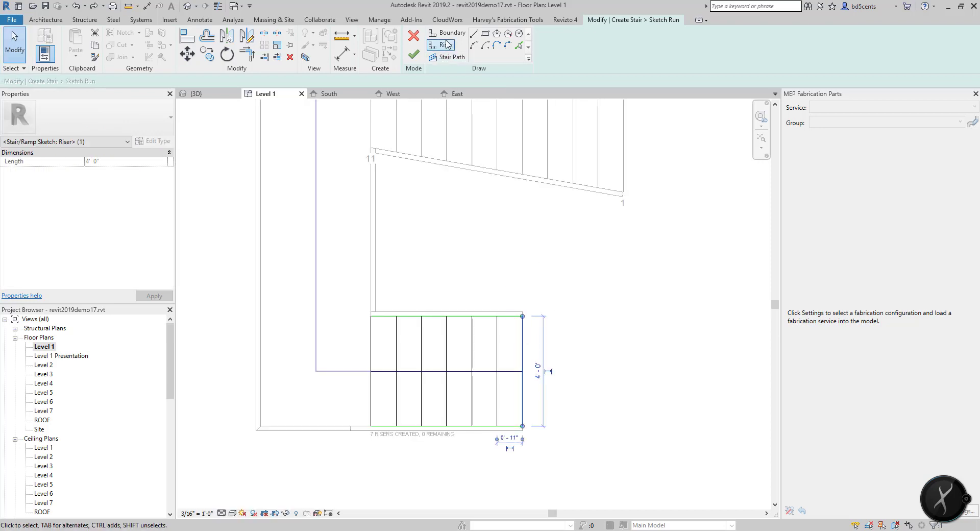
{"action": "left_click", "coordinate": [490, 317]}
{"action": "left_click", "coordinate": [489, 251]}
{"action": "left_click", "coordinate": [507, 317]}
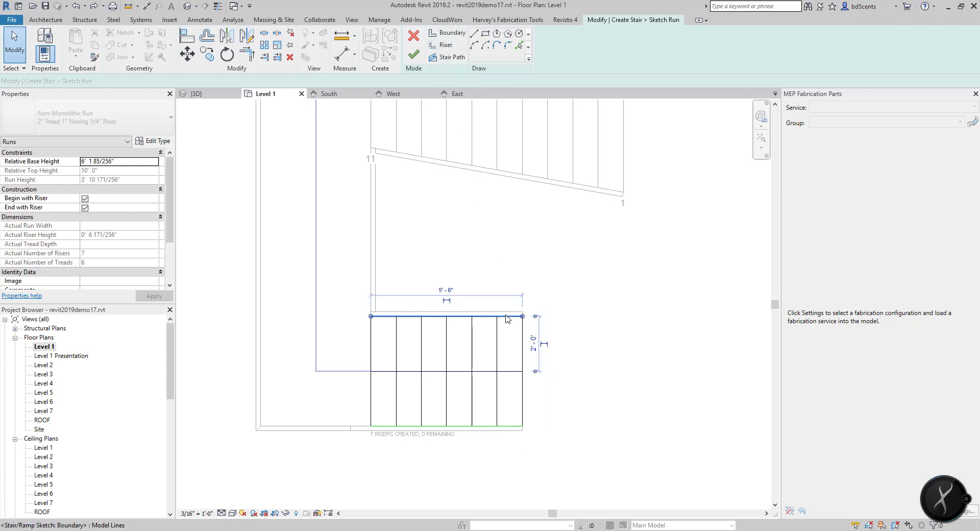
{"action": "key", "text": "Delete"}
{"action": "left_click", "coordinate": [509, 433]}
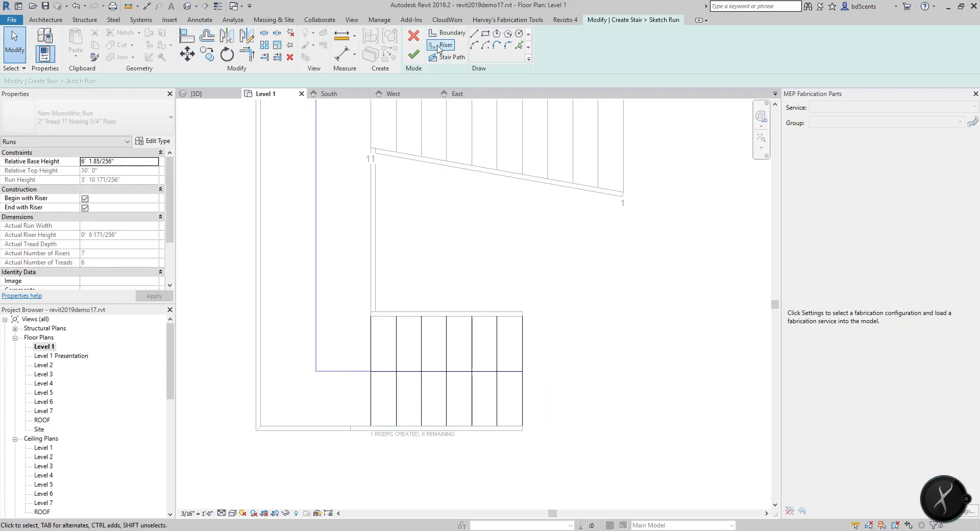
- Sketch two flaring boundary lines from the landing to the last riser, the inner about 5' 7" and the outer about 5' 8" long
{"action": "left_click", "coordinate": [447, 32]}
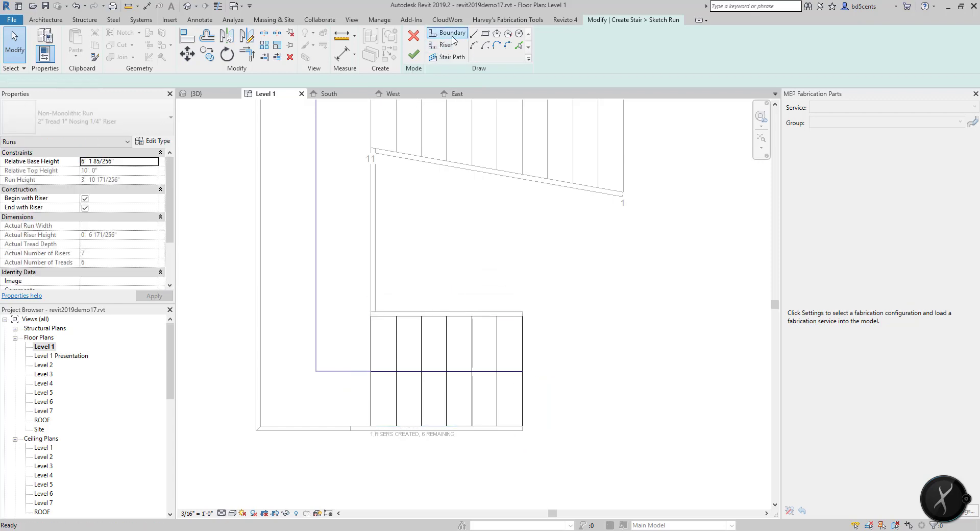
{"action": "left_click", "coordinate": [371, 316]}
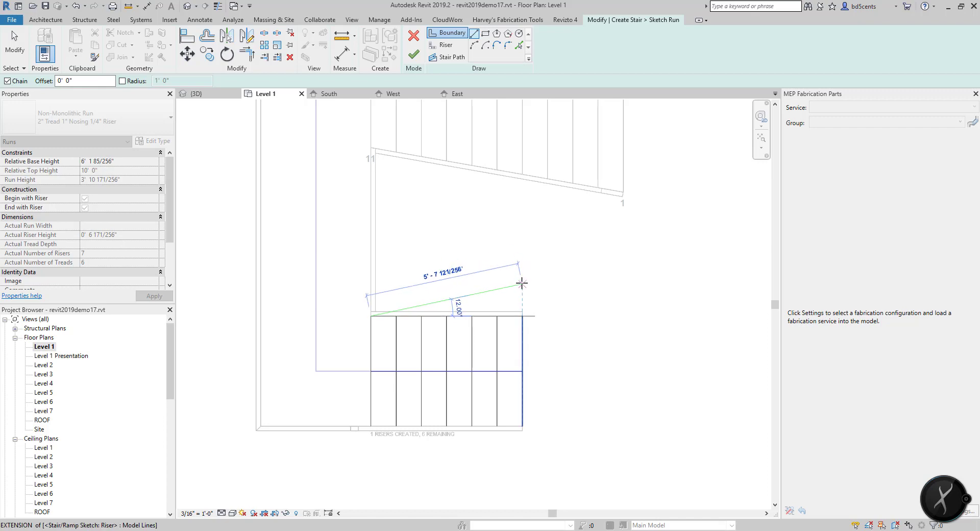
{"action": "left_click", "coordinate": [521, 289]}
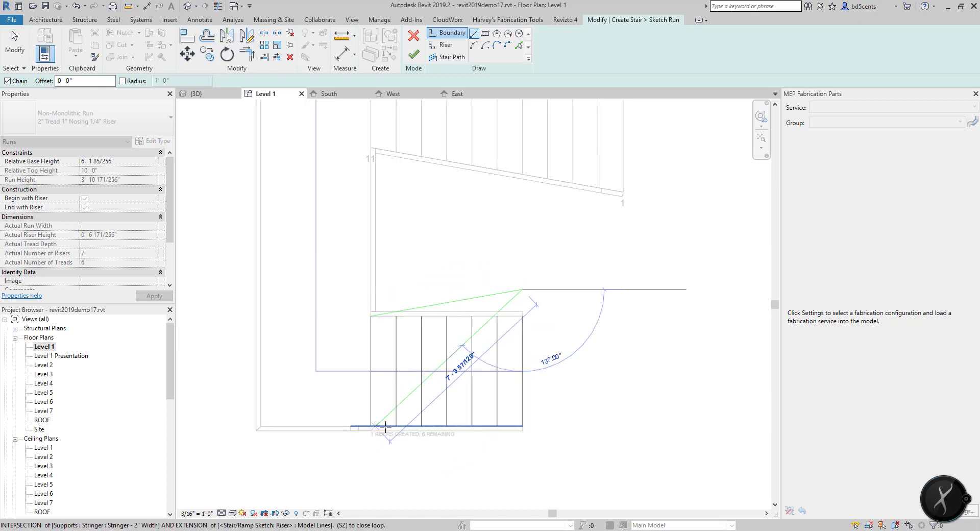
{"action": "key", "text": "Escape"}
{"action": "left_click", "coordinate": [371, 426]}
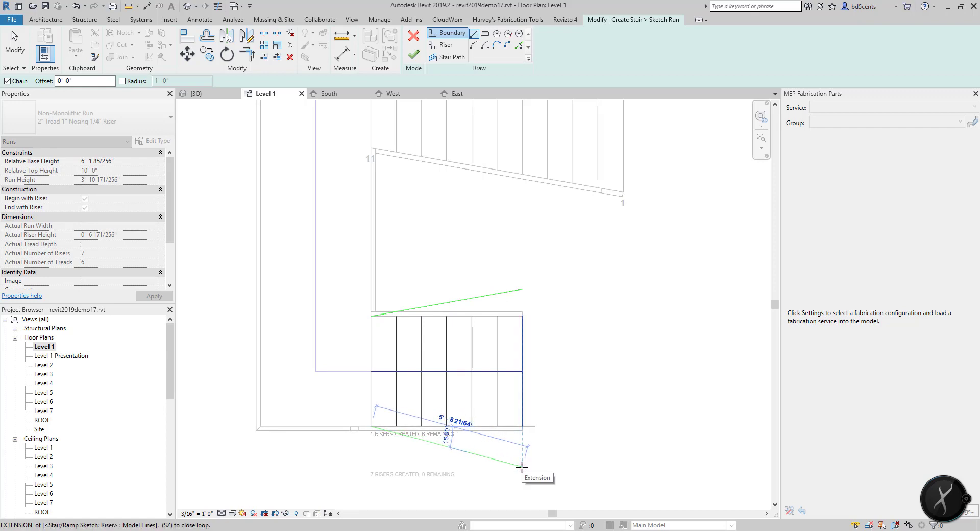
{"action": "left_click", "coordinate": [521, 466]}
{"action": "key", "text": "Escape"}
{"action": "key", "text": "Escape"}
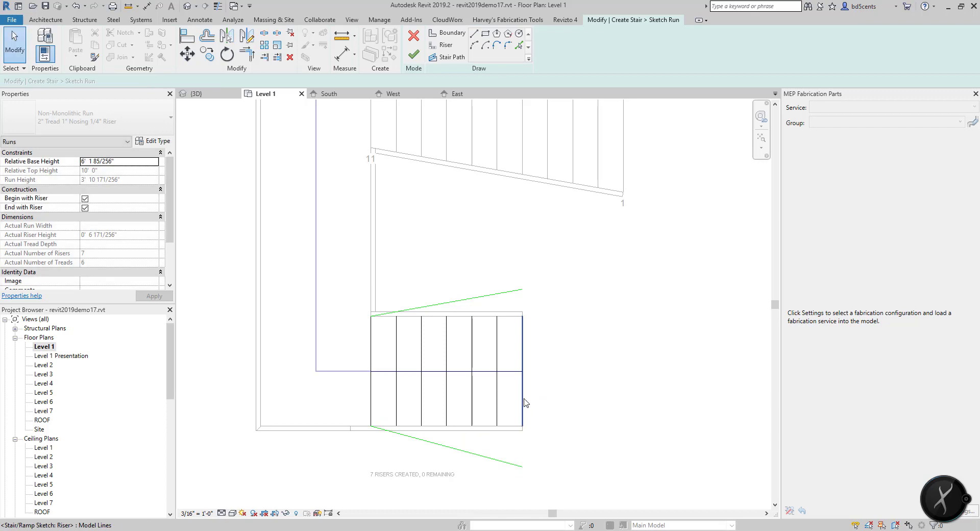
- Align the outer ends of the six risers beyond the landing edge to the outer flared boundary line
{"action": "key", "text": "l"}
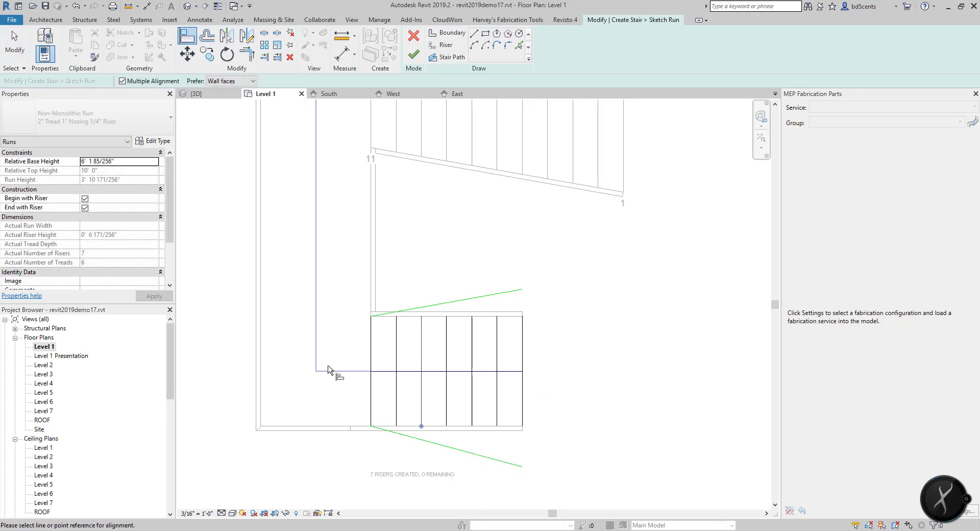
{"action": "left_click", "coordinate": [465, 461]}
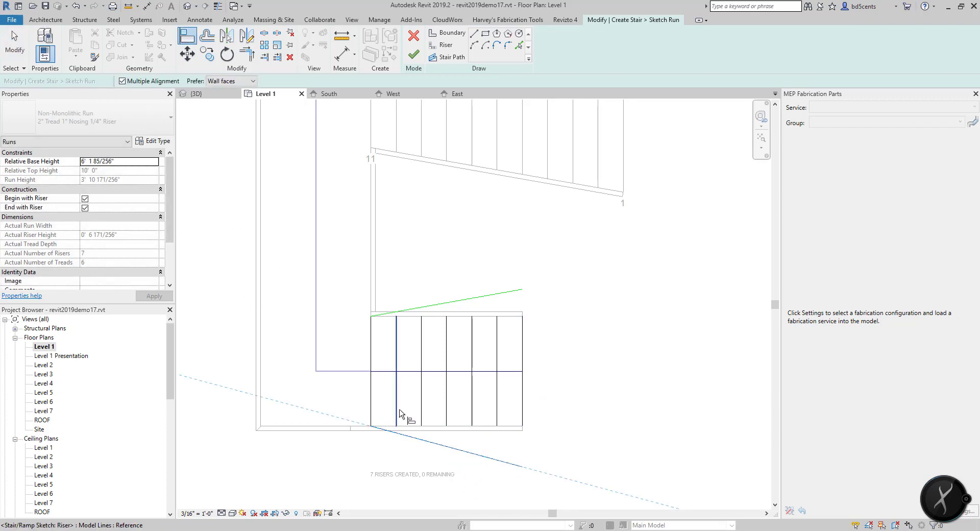
{"action": "left_click", "coordinate": [396, 414]}
{"action": "key", "text": "Escape"}
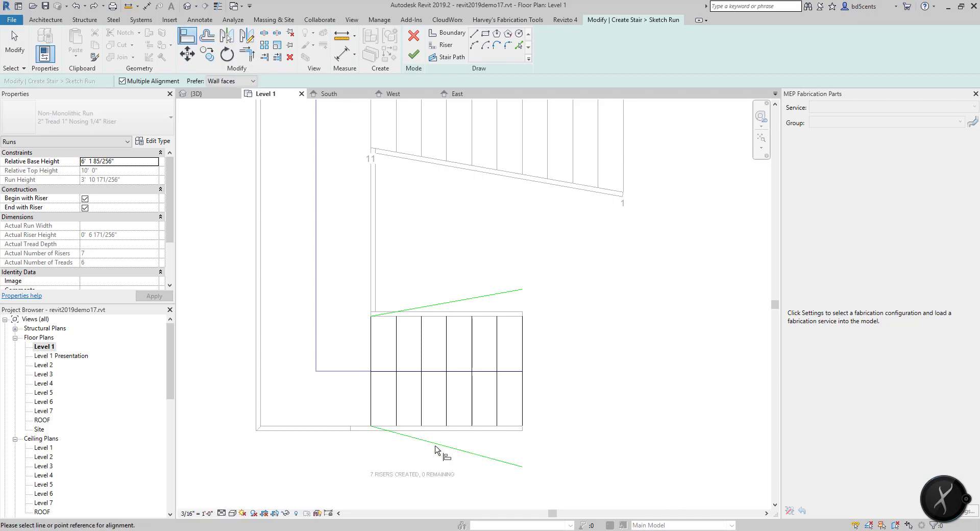
{"action": "left_click", "coordinate": [396, 430]}
{"action": "left_click", "coordinate": [422, 432]}
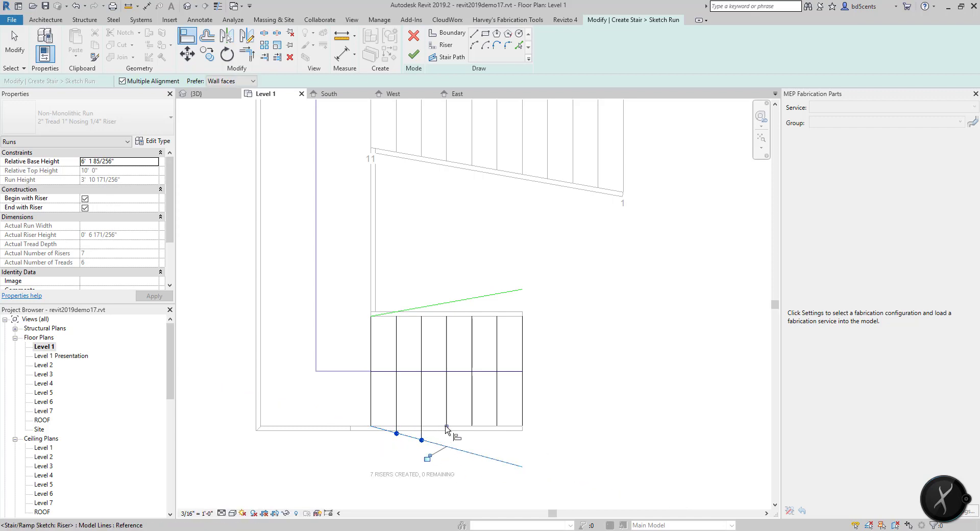
{"action": "left_click", "coordinate": [446, 428]}
{"action": "left_click", "coordinate": [472, 425]}
{"action": "left_click", "coordinate": [497, 425]}
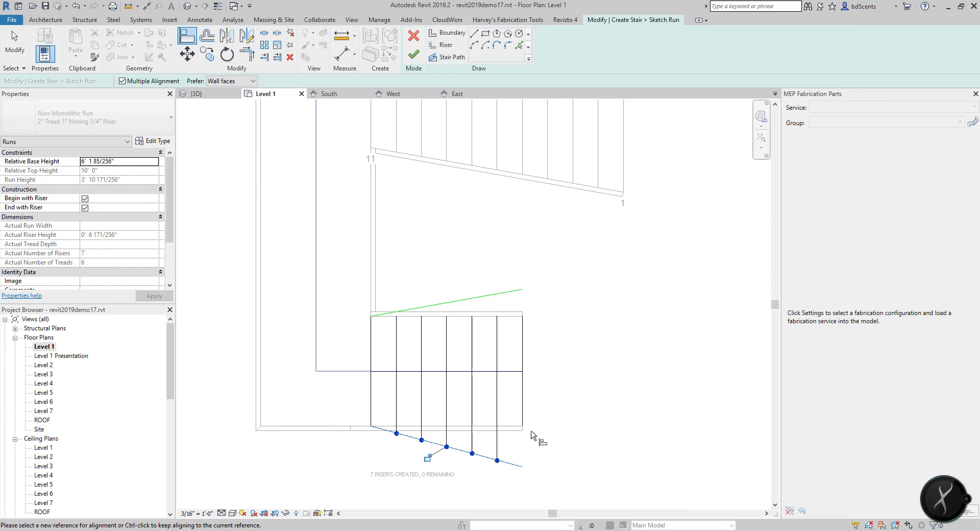
{"action": "left_click", "coordinate": [522, 427]}
{"action": "key", "text": "Escape"}
{"action": "key", "text": "Escape"}
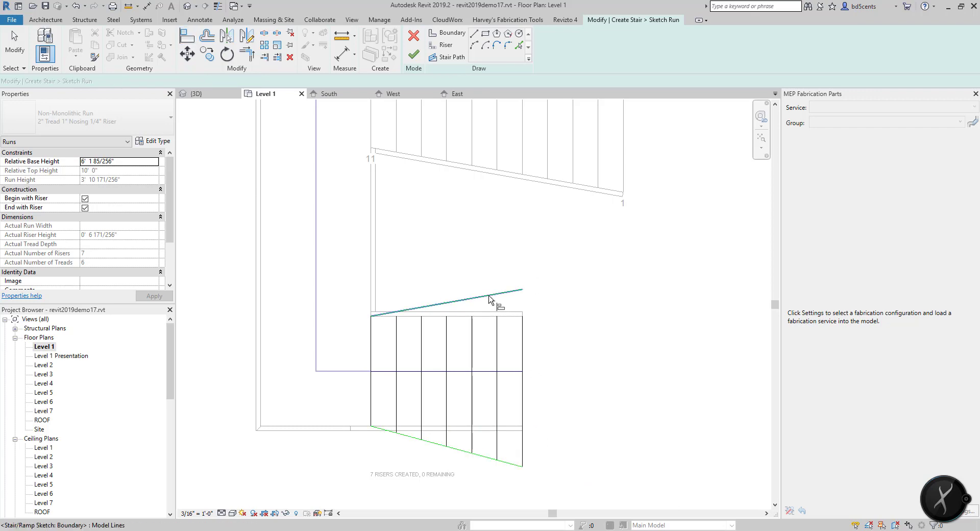
- Align the inner ends of the same six risers to the inner flared boundary line and finish the run sketch
{"action": "key", "text": "a"}
{"action": "key", "text": "l"}
{"action": "left_click", "coordinate": [488, 301]}
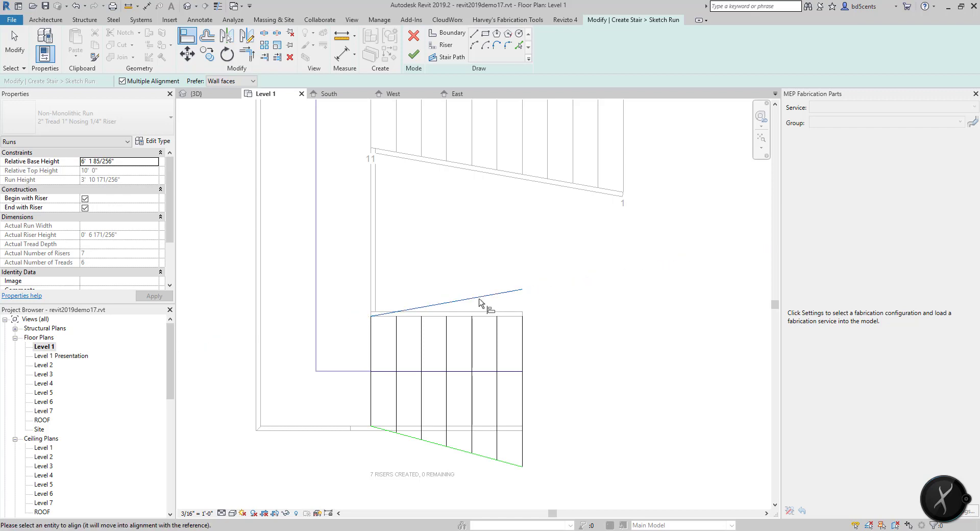
{"action": "left_click", "coordinate": [398, 329]}
{"action": "left_click", "coordinate": [422, 323]}
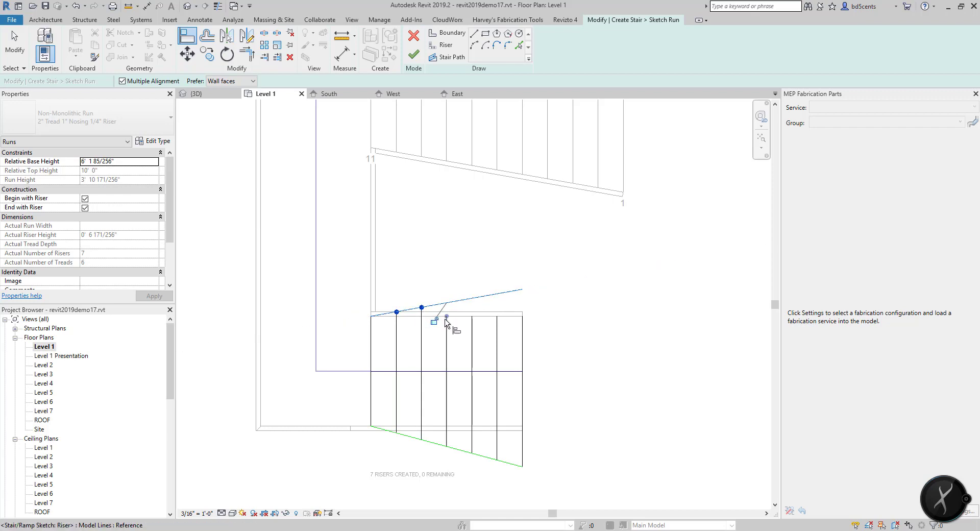
{"action": "key", "text": "ctrl+z"}
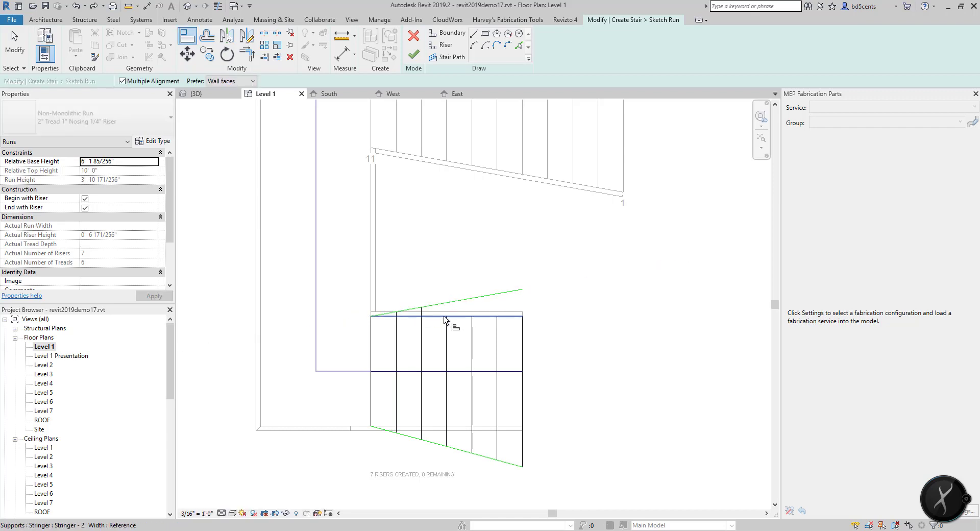
{"action": "left_click", "coordinate": [472, 300]}
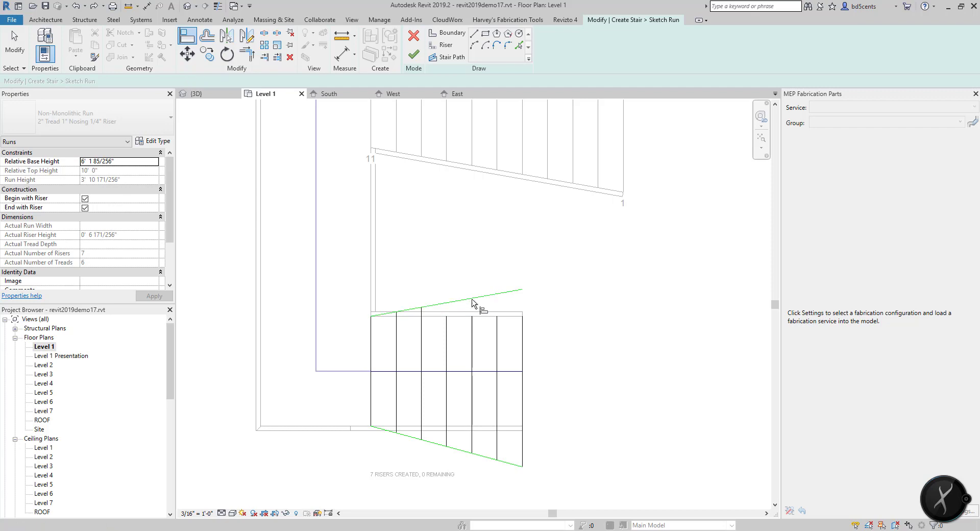
{"action": "left_click", "coordinate": [448, 323]}
{"action": "left_click", "coordinate": [471, 320]}
{"action": "left_click", "coordinate": [498, 320]}
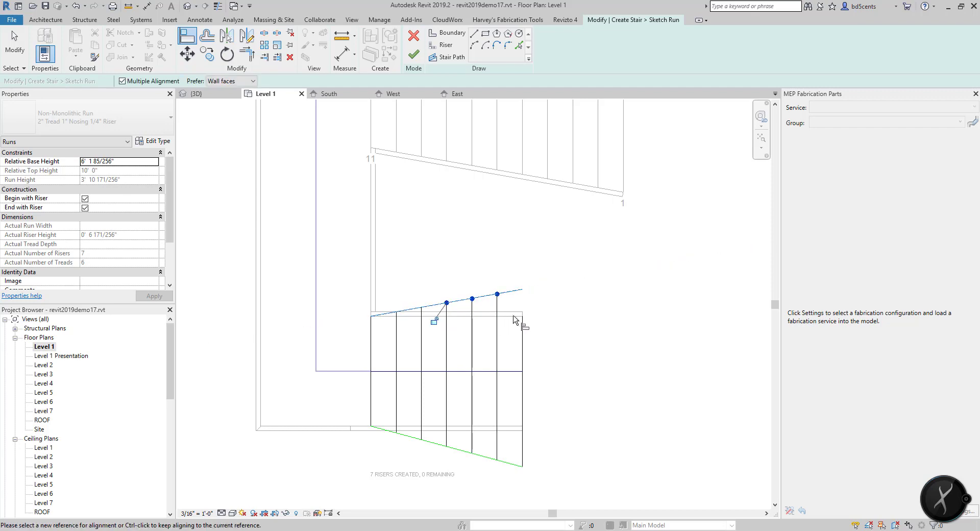
{"action": "left_click", "coordinate": [523, 316]}
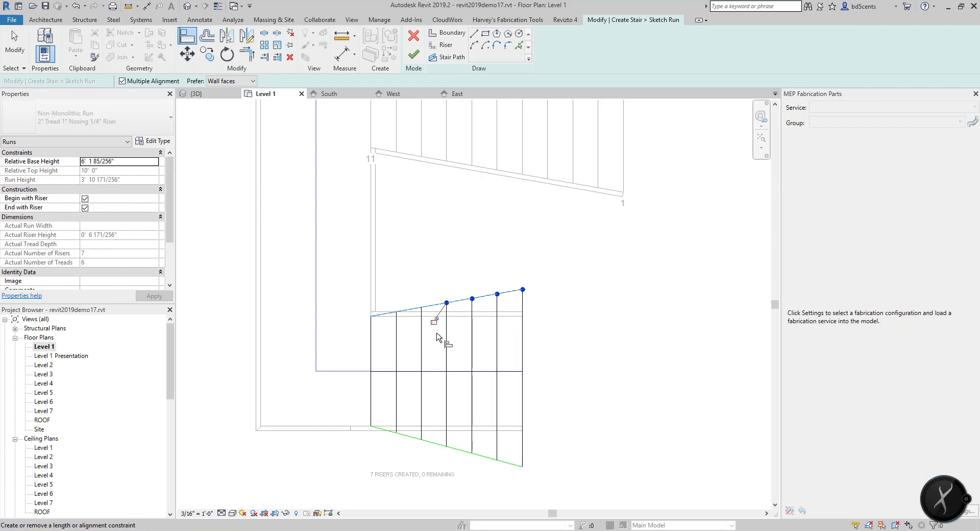
{"action": "left_click", "coordinate": [422, 61]}
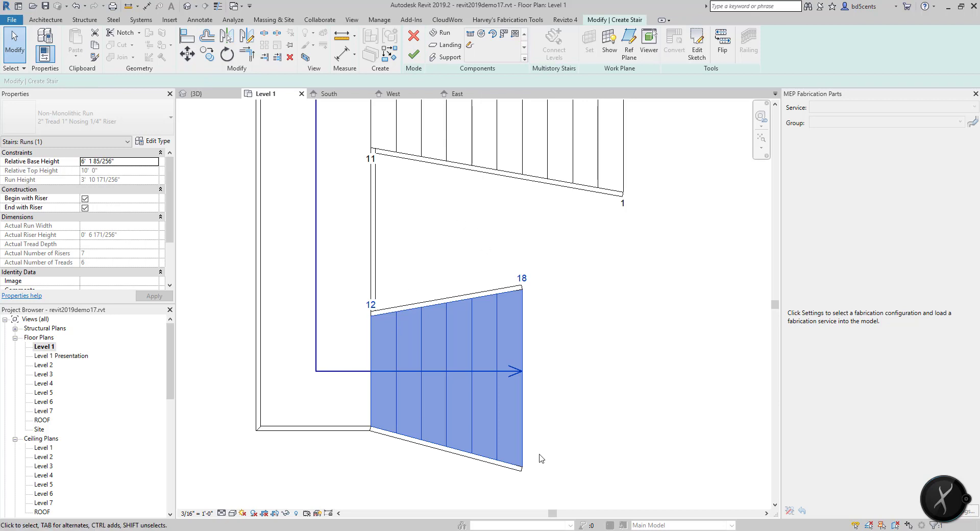
- Open the upper run's sketch for editing and delete its last riser at the wide end
{"action": "scroll", "coordinate": [406, 246], "scroll_direction": "down", "scroll_amount": 3}
{"action": "scroll", "coordinate": [497, 311], "scroll_direction": "up", "scroll_amount": 2}
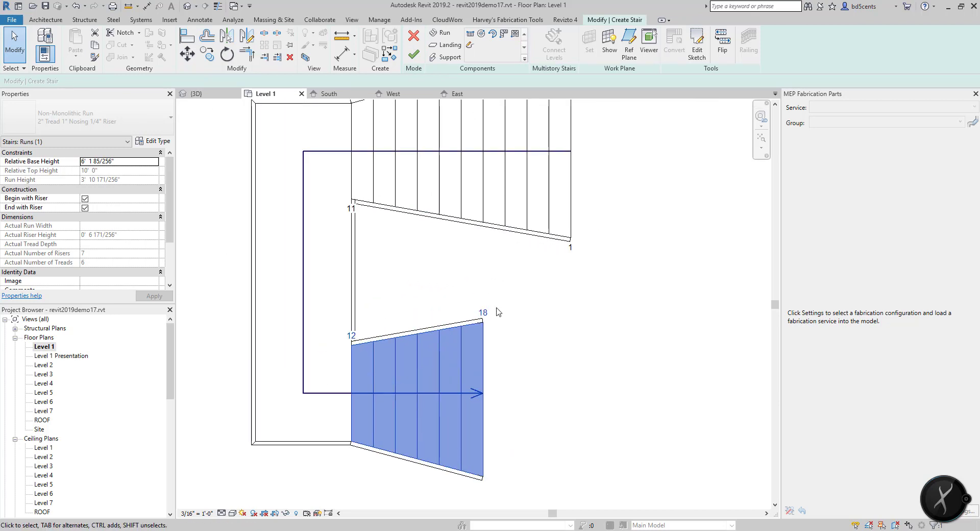
{"action": "scroll", "coordinate": [497, 310], "scroll_direction": "down", "scroll_amount": 1}
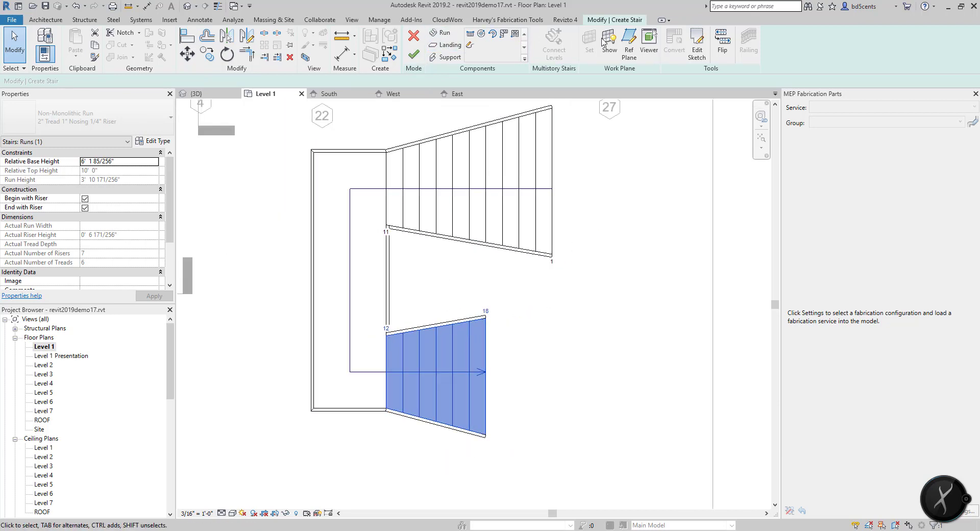
{"action": "left_click", "coordinate": [698, 51]}
{"action": "scroll", "coordinate": [454, 313], "scroll_direction": "up", "scroll_amount": 3}
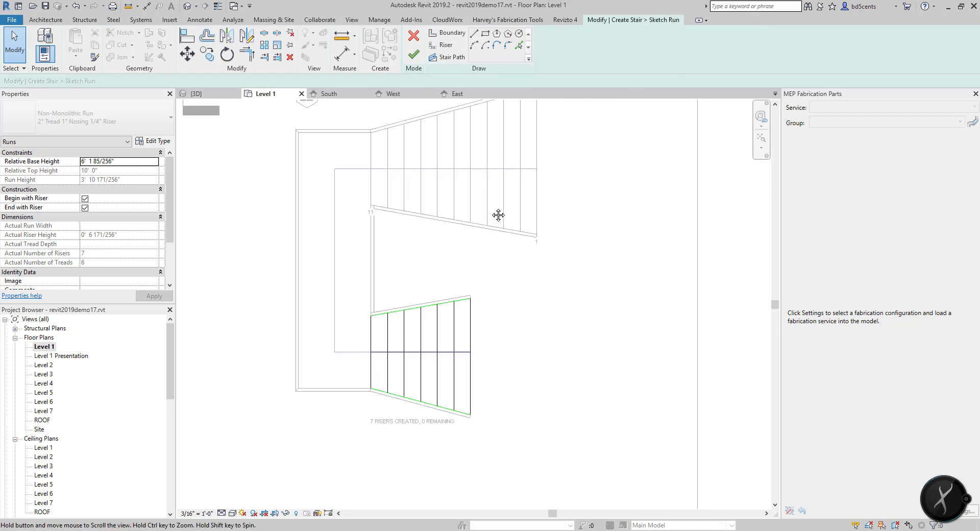
{"action": "key", "text": "Delete"}
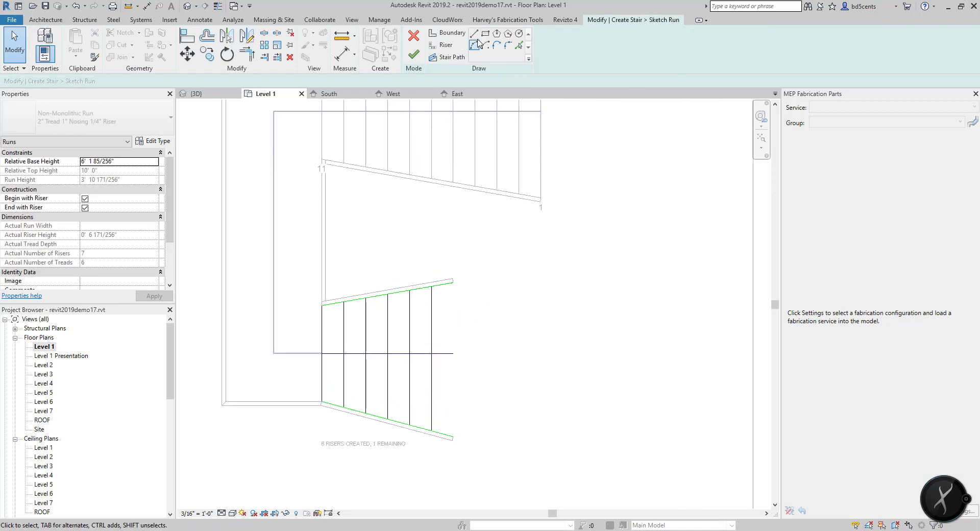
- Sketch a boundary arc with a radius of about 3' 3" between the free ends of both flared boundary lines and try to finish the run
{"action": "left_click", "coordinate": [475, 45]}
{"action": "left_click", "coordinate": [453, 281]}
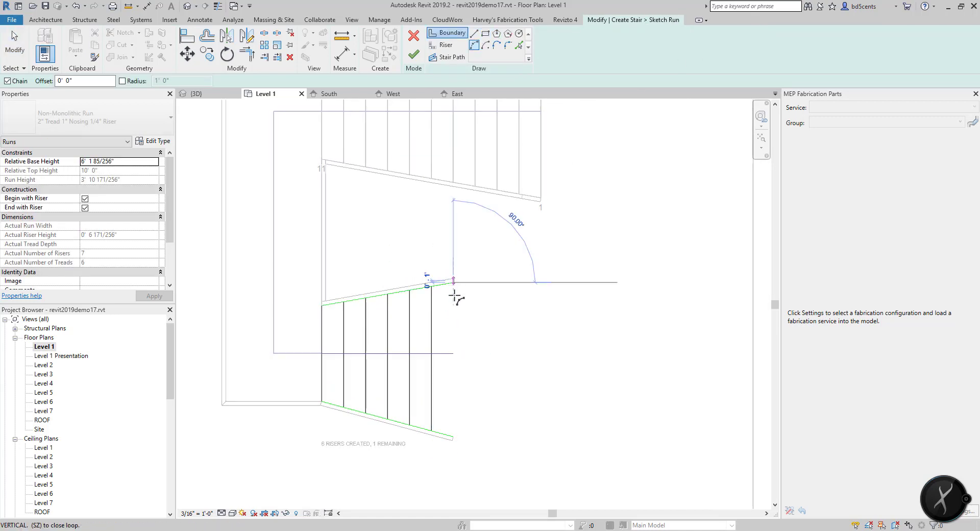
{"action": "left_click", "coordinate": [453, 437]}
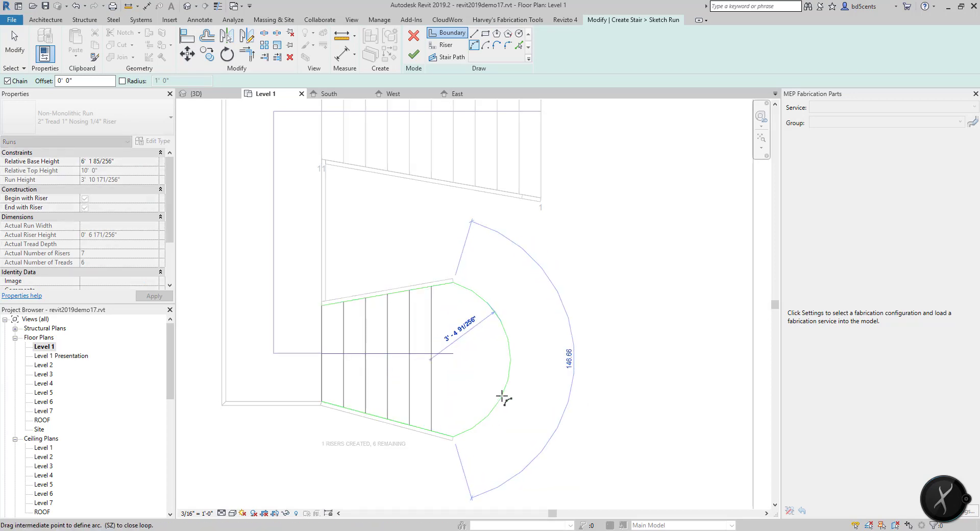
{"action": "left_click", "coordinate": [535, 353]}
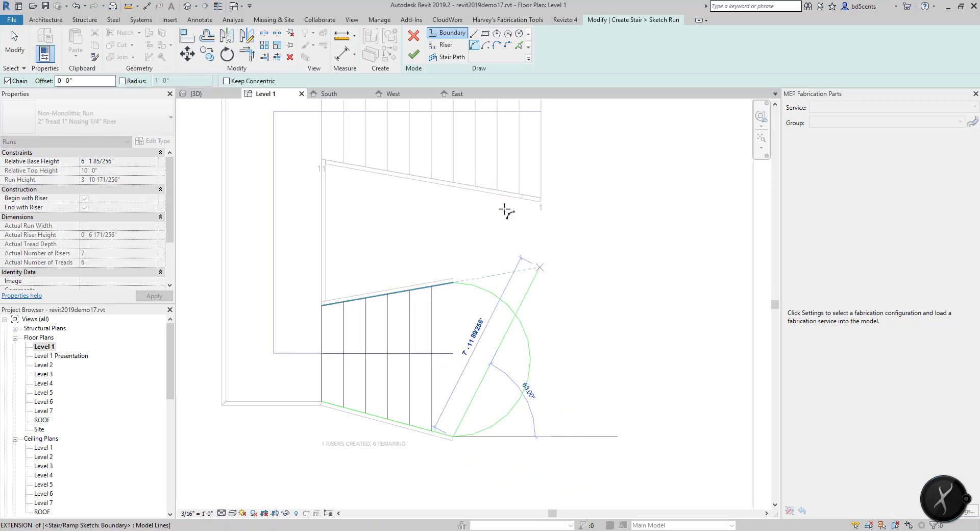
{"action": "key", "text": "Escape"}
{"action": "key", "text": "Escape"}
{"action": "left_click", "coordinate": [414, 55]}
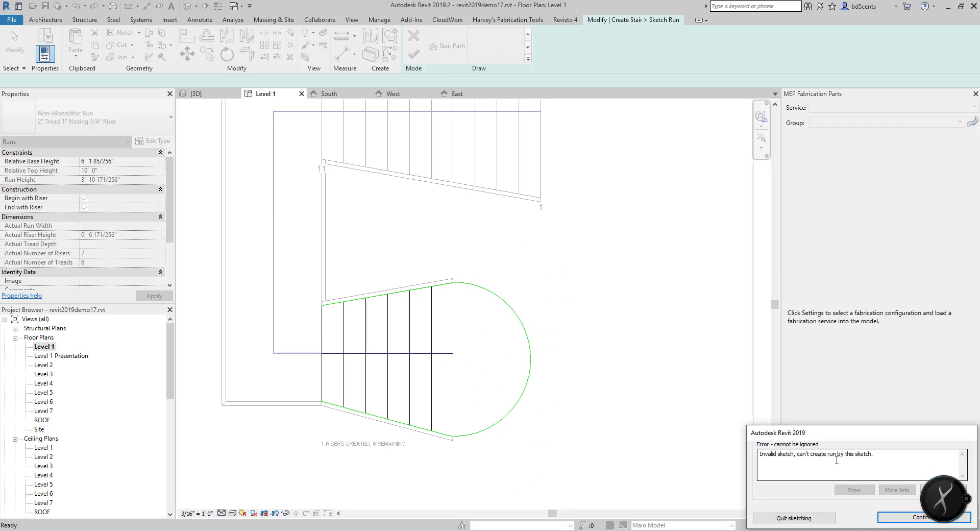
{"action": "left_click", "coordinate": [899, 517]}
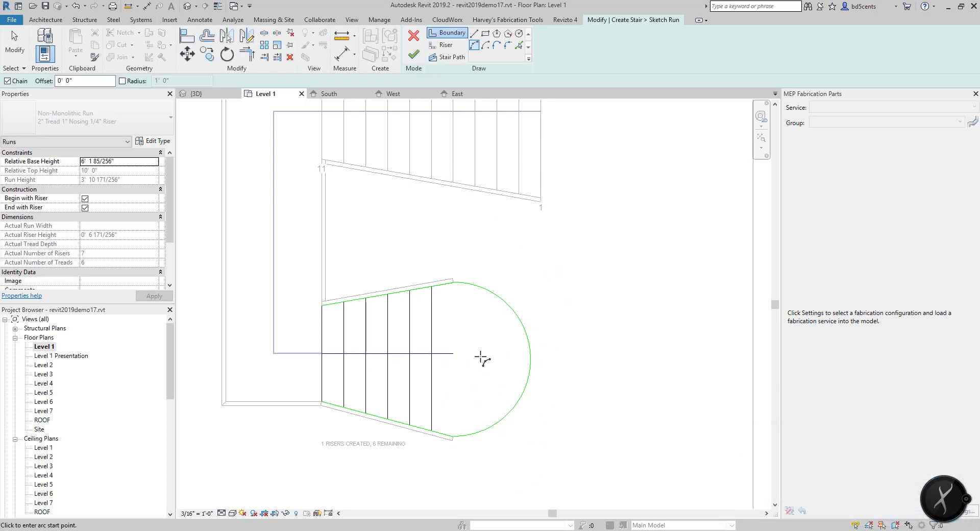
- Extend the stair path to the boundary arc, making it about 8' 8 1/2" long, and try to finish the run again
{"action": "left_click", "coordinate": [450, 353]}
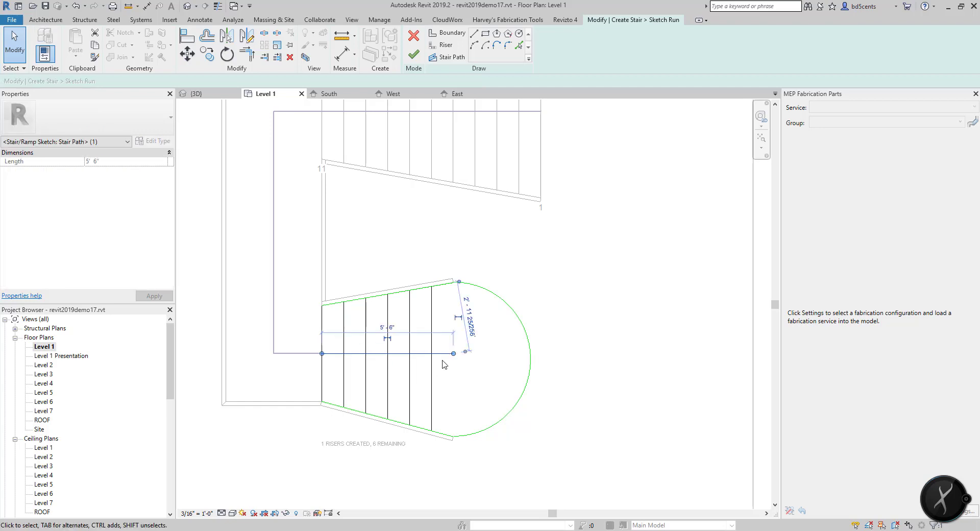
{"action": "left_click_drag", "start_coordinate": [453, 353], "coordinate": [478, 355]}
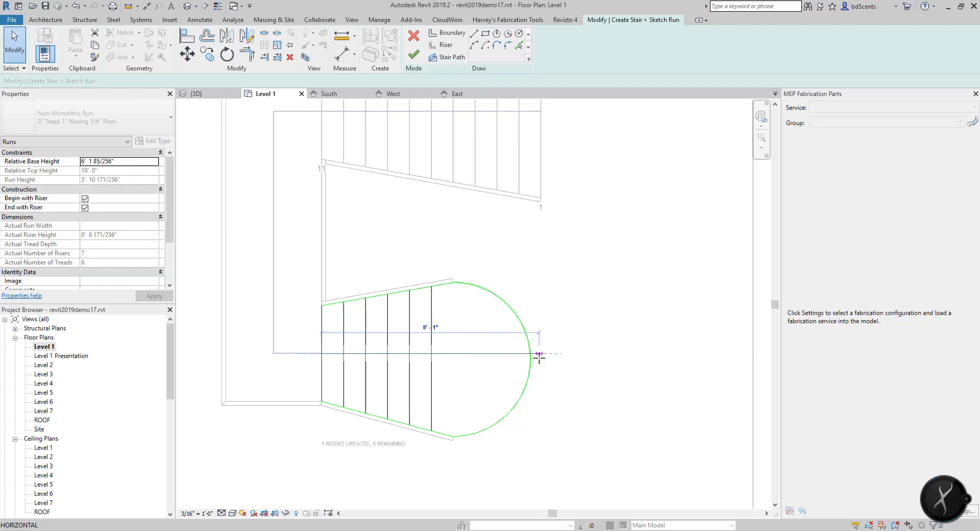
{"action": "left_click_drag", "start_coordinate": [539, 357], "coordinate": [530, 353]}
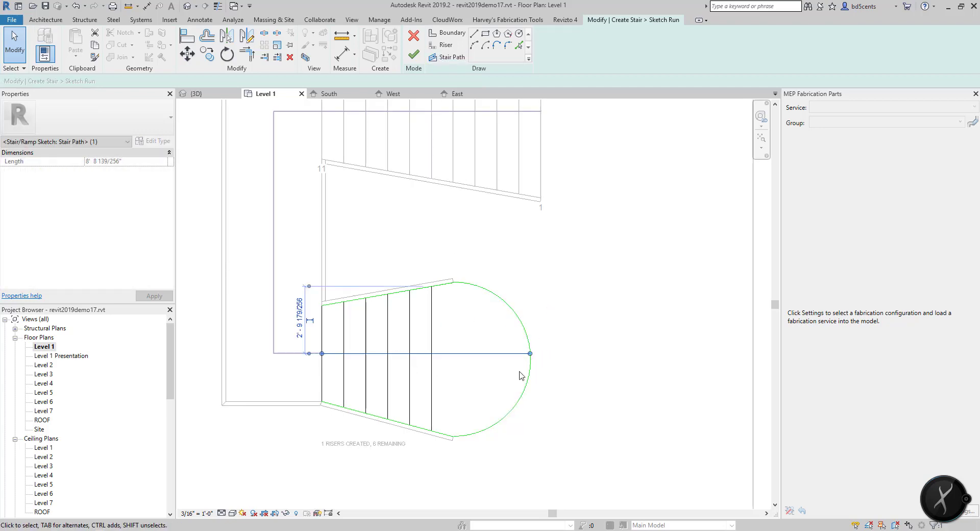
{"action": "left_click", "coordinate": [414, 57]}
{"action": "left_click", "coordinate": [886, 518]}
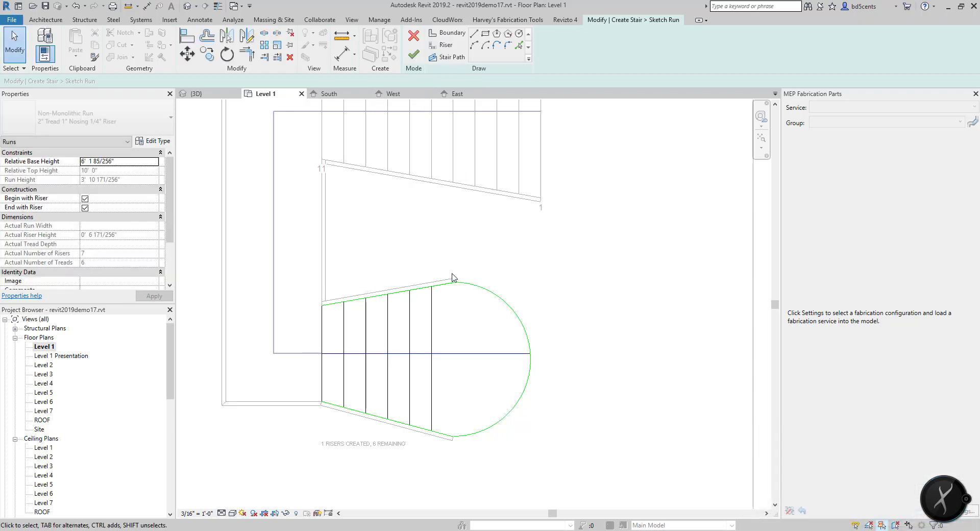
- Delete the boundary arc that closes the wide end of the run sketch
{"action": "scroll", "coordinate": [519, 291], "scroll_direction": "up", "scroll_amount": 2}
{"action": "left_click", "coordinate": [552, 306]}
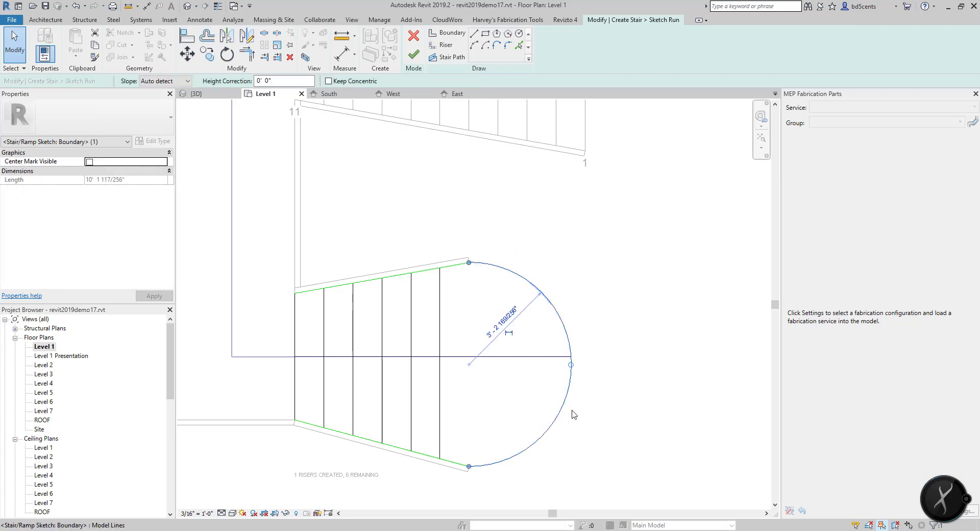
{"action": "left_click", "coordinate": [477, 433]}
{"action": "middle_click_drag", "start_coordinate": [476, 421], "coordinate": [476, 347]}
{"action": "scroll", "coordinate": [475, 347], "scroll_direction": "up", "scroll_amount": 1}
{"action": "scroll", "coordinate": [503, 425], "scroll_direction": "down", "scroll_amount": 1}
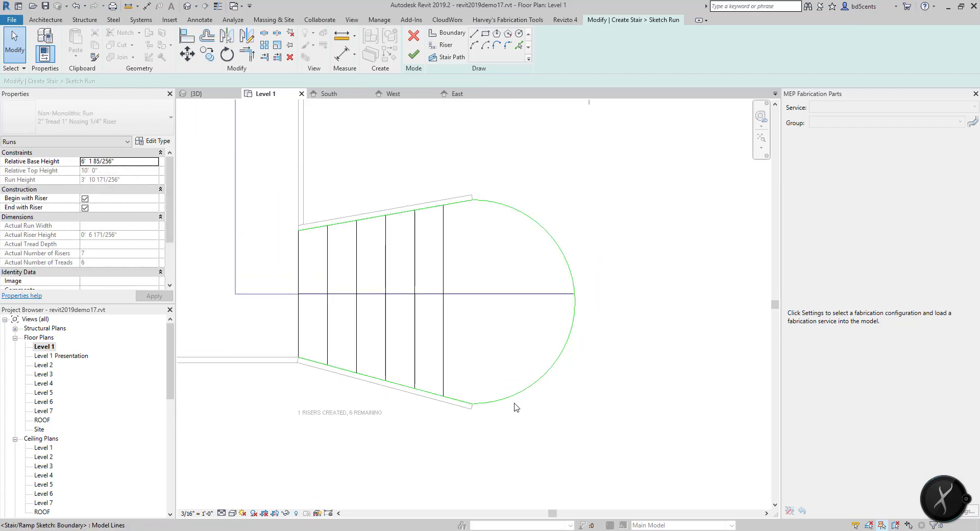
{"action": "left_click", "coordinate": [512, 397]}
{"action": "left_click", "coordinate": [549, 176]}
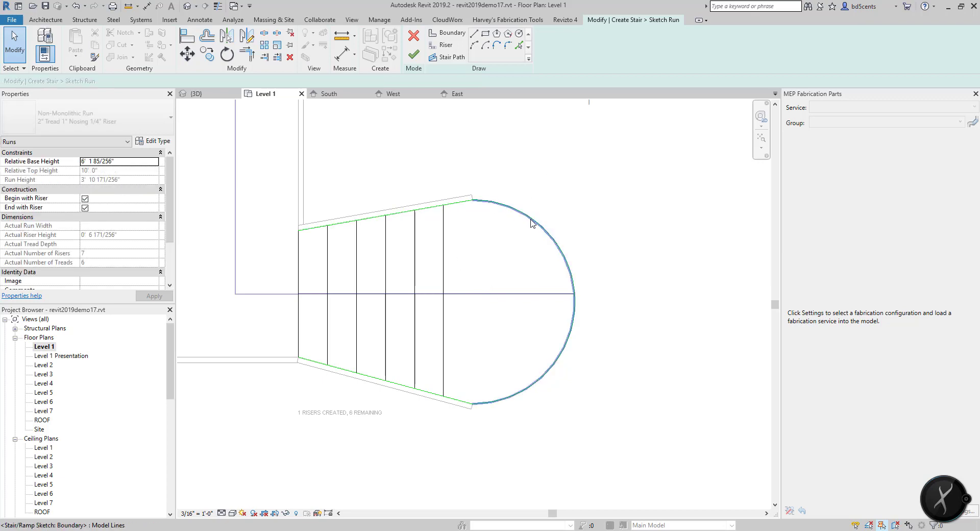
{"action": "left_click", "coordinate": [559, 246]}
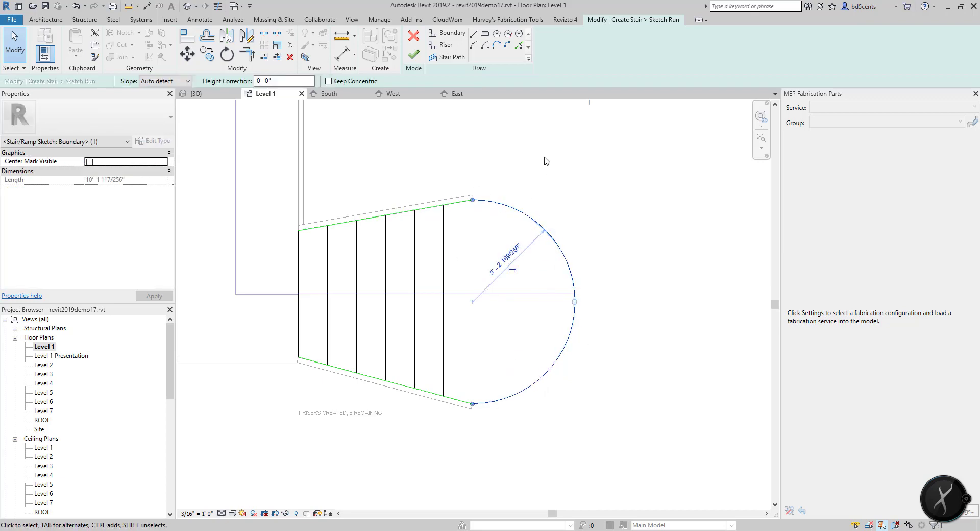
{"action": "key", "text": "Delete"}
- Sketch the last riser as an outward-bulging arc of about 3' 3" radius between the flared boundary ends, passing through the stair path's end
{"action": "left_click", "coordinate": [442, 45]}
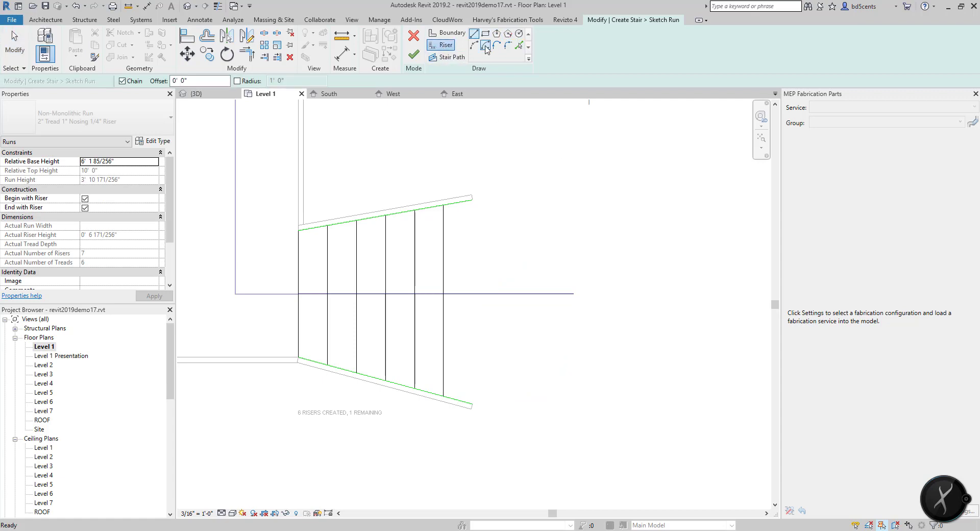
{"action": "left_click", "coordinate": [474, 45]}
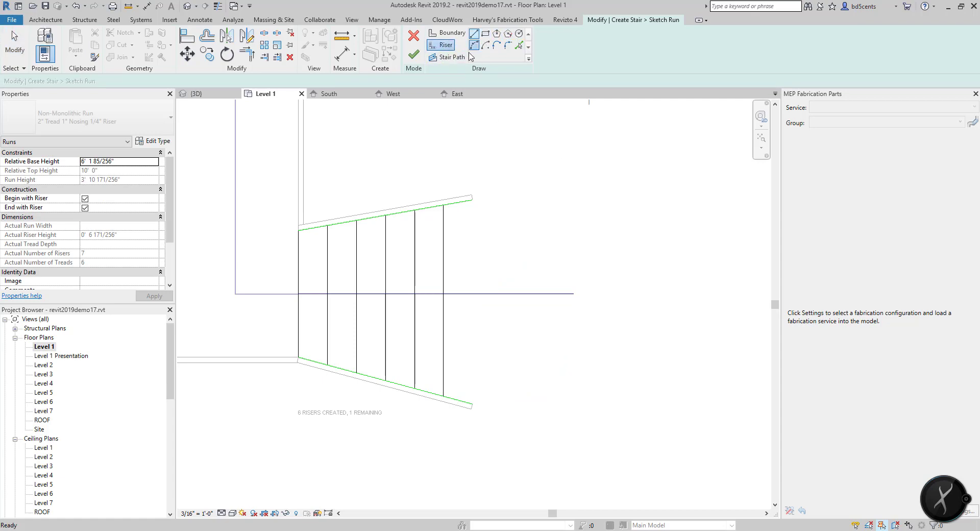
{"action": "left_click", "coordinate": [472, 201]}
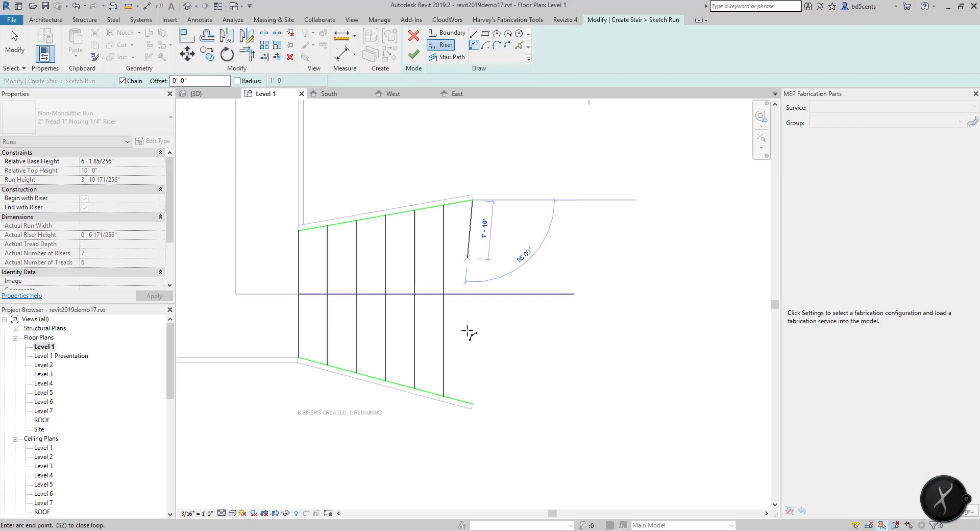
{"action": "left_click", "coordinate": [472, 404]}
{"action": "left_click", "coordinate": [573, 295]}
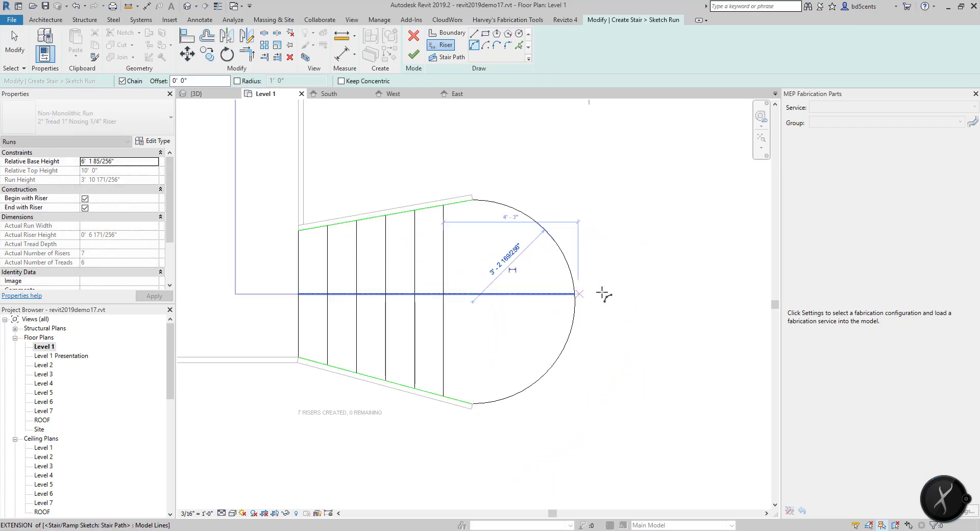
{"action": "key", "text": "Escape"}
{"action": "key", "text": "Escape"}
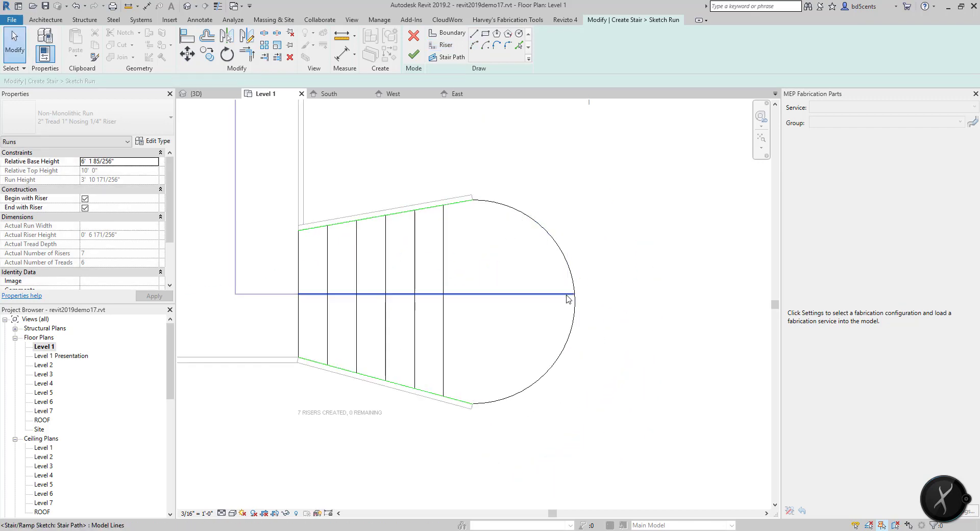
- Shorten the stair path to about 5' 8" and try to finish the run sketch
{"action": "left_click", "coordinate": [568, 294]}
{"action": "left_click_drag", "start_coordinate": [479, 289], "coordinate": [478, 293]}
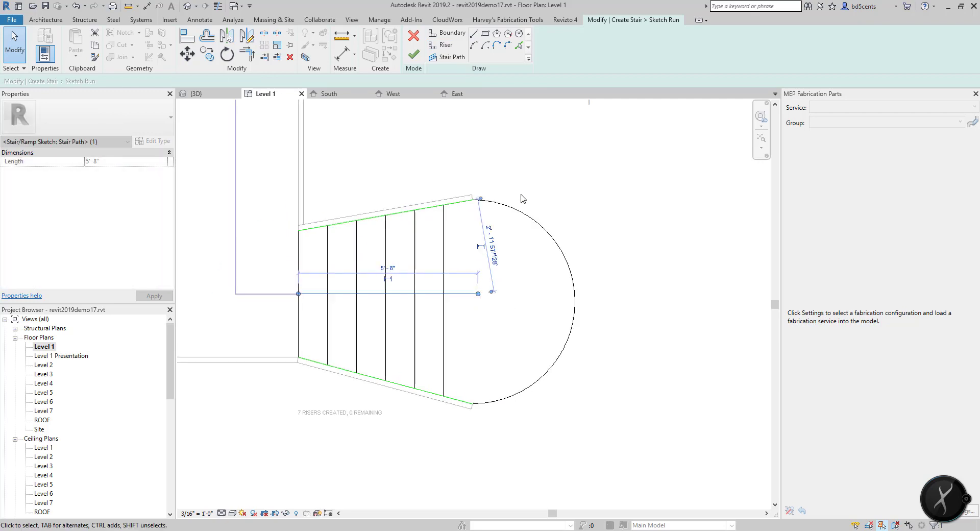
{"action": "left_click", "coordinate": [522, 198]}
{"action": "left_click", "coordinate": [414, 54]}
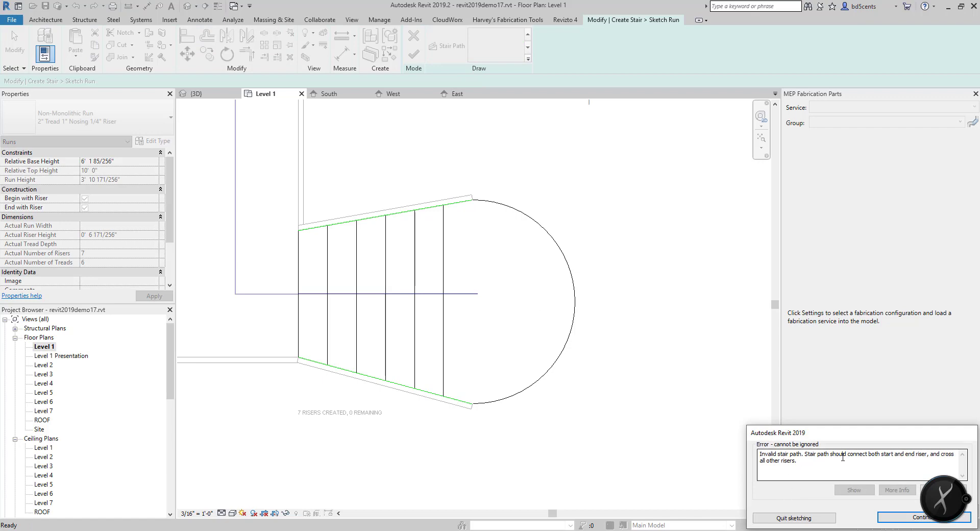
{"action": "left_click_drag", "start_coordinate": [832, 437], "coordinate": [750, 378]}
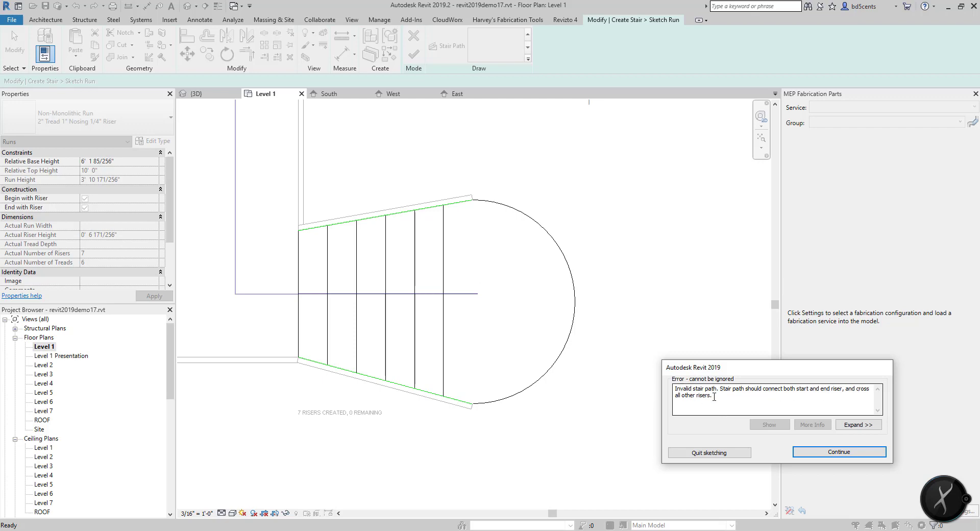
{"action": "left_click", "coordinate": [836, 451]}
- Extend the stair path to the arc riser, about 8' 8 1/2" long, and finish both the run sketch and the stair
{"action": "left_click", "coordinate": [480, 294]}
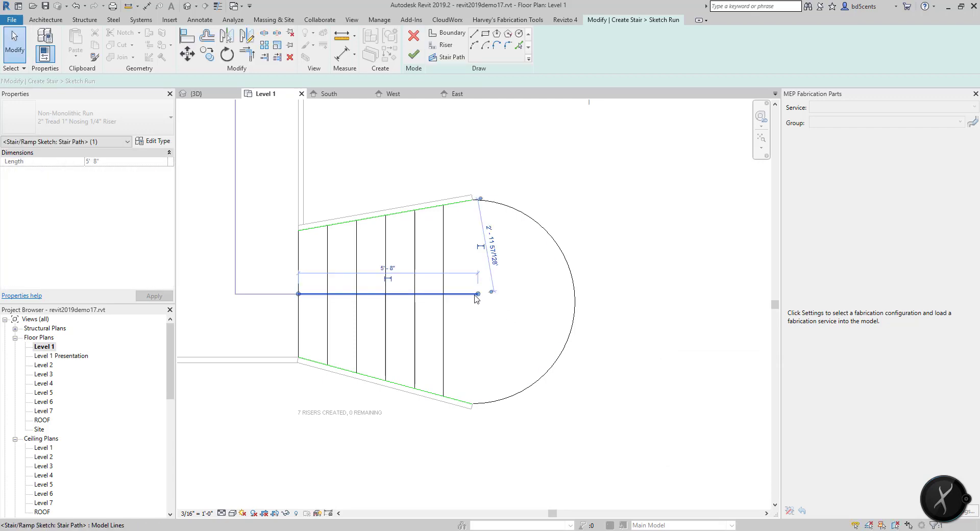
{"action": "left_click_drag", "start_coordinate": [566, 295], "coordinate": [574, 293]}
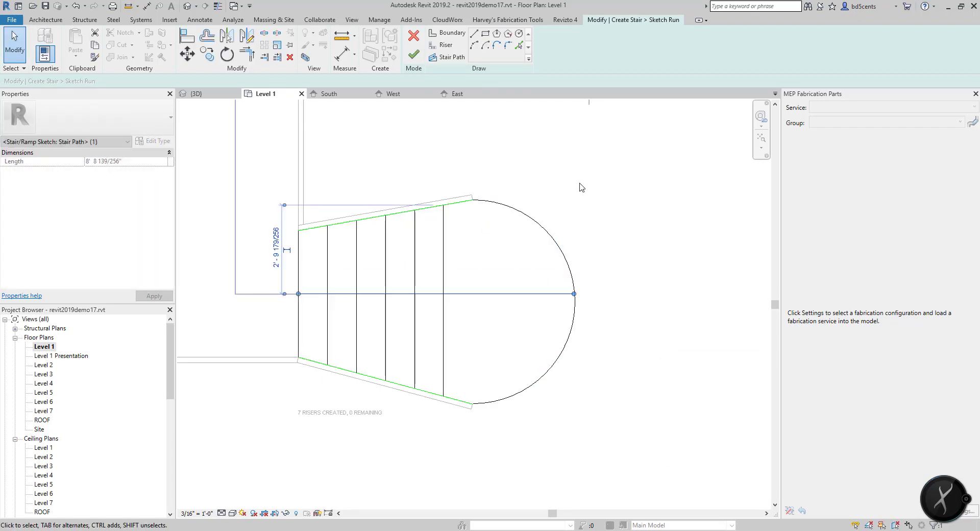
{"action": "left_click", "coordinate": [413, 55]}
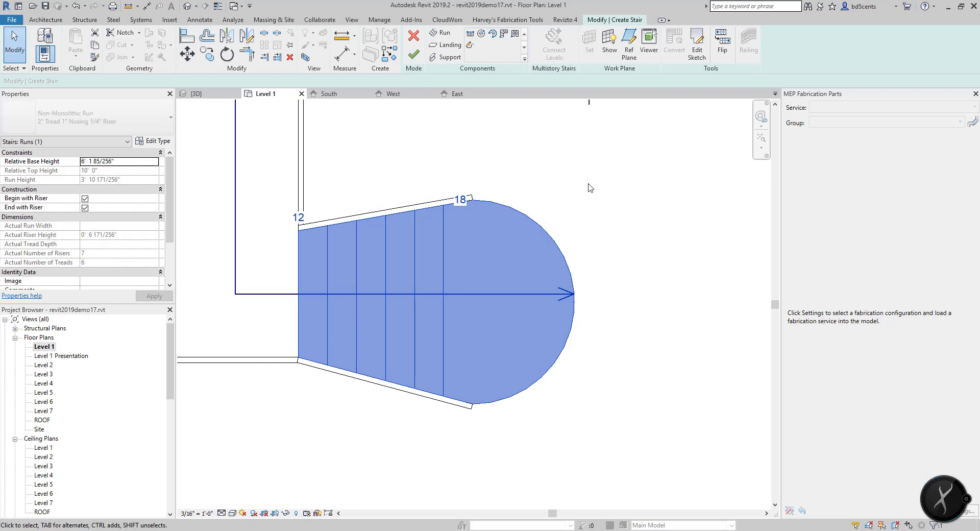
{"action": "scroll", "coordinate": [531, 163], "scroll_direction": "down", "scroll_amount": 1}
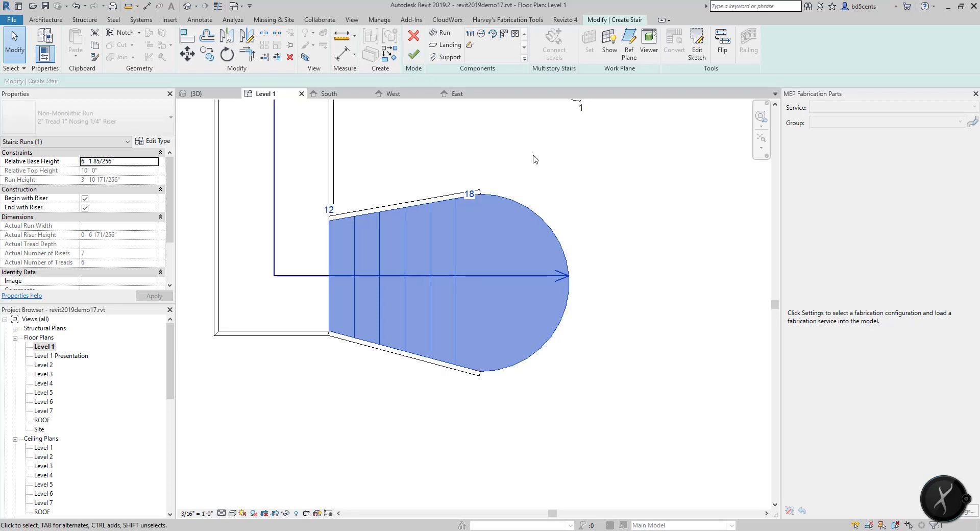
{"action": "left_click", "coordinate": [414, 54]}
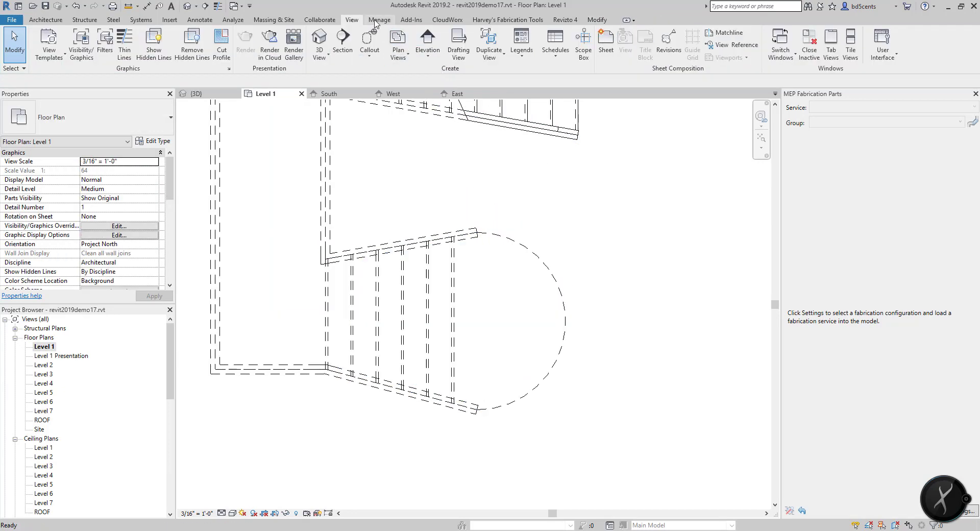
- Examine the rounded last tread and the railings of the finished stair from several angles in the 3D view
{"action": "left_click", "coordinate": [326, 38]}
{"action": "middle_click_drag", "start_coordinate": [439, 245], "coordinate": [459, 255], "text": "shift"}
{"action": "scroll", "coordinate": [483, 294], "scroll_direction": "up", "scroll_amount": 3}
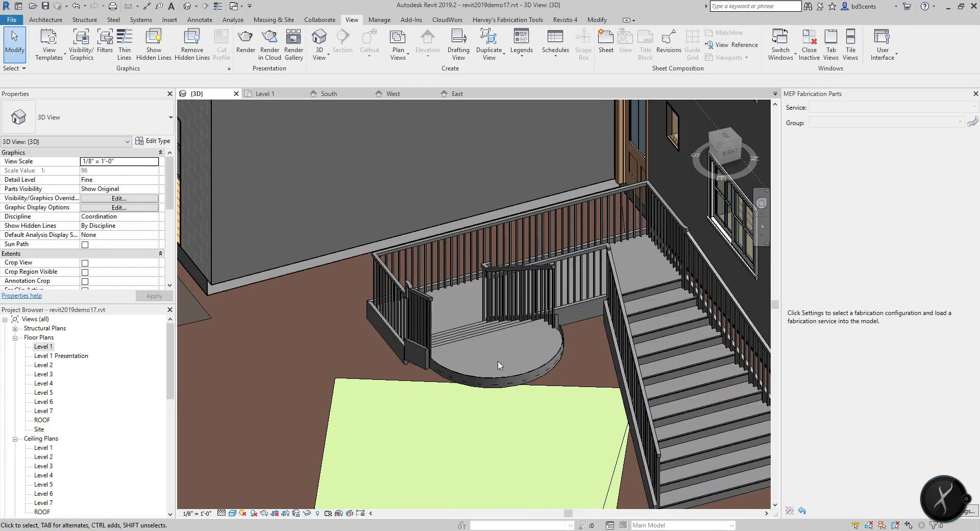
{"action": "scroll", "coordinate": [498, 365], "scroll_direction": "down", "scroll_amount": 3}
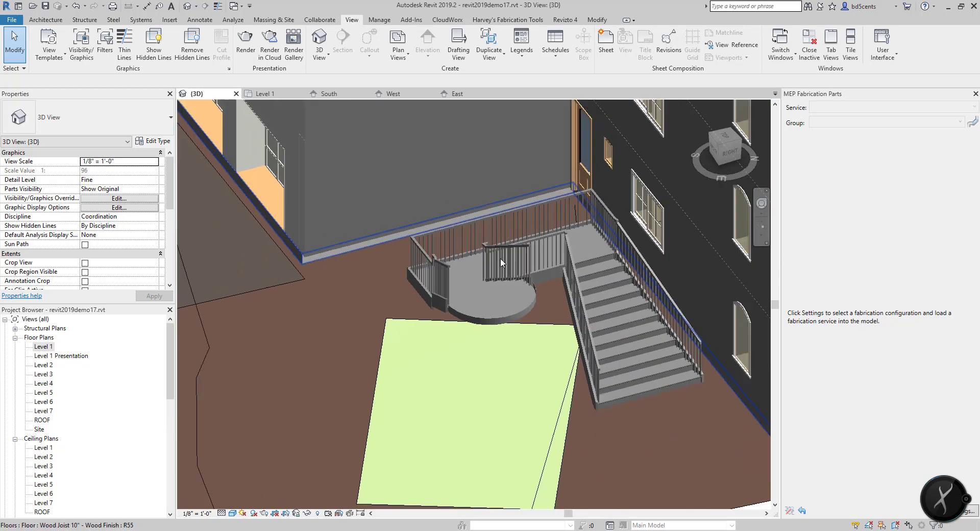
{"action": "scroll", "coordinate": [388, 256], "scroll_direction": "up", "scroll_amount": 2}
{"action": "scroll", "coordinate": [495, 347], "scroll_direction": "up", "scroll_amount": 2}
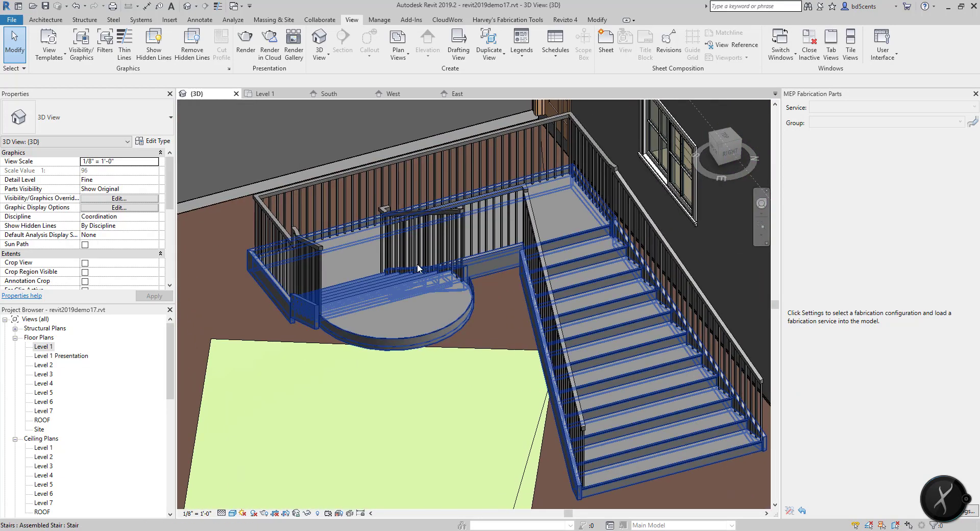
{"action": "middle_click_drag", "start_coordinate": [418, 263], "coordinate": [608, 281], "text": "shift"}
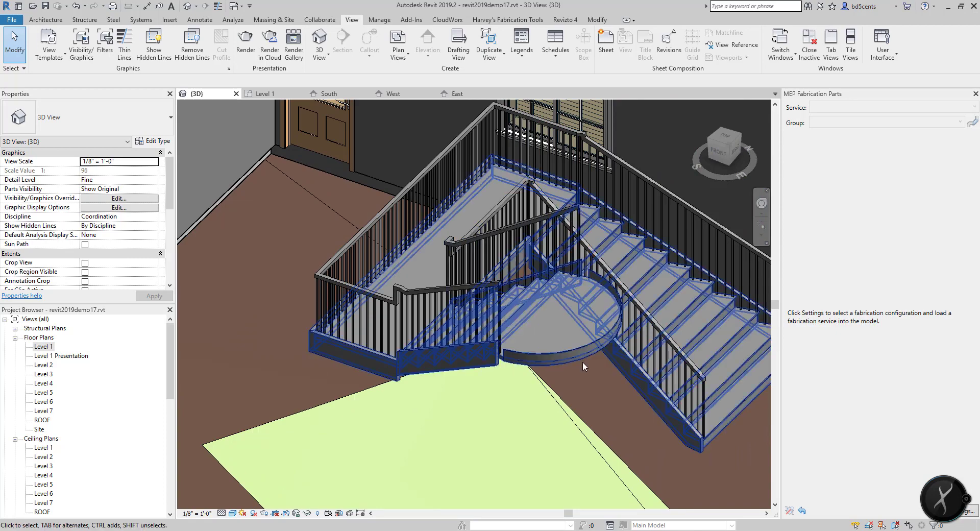
{"action": "middle_click_drag", "start_coordinate": [546, 325], "coordinate": [469, 271], "text": "shift"}
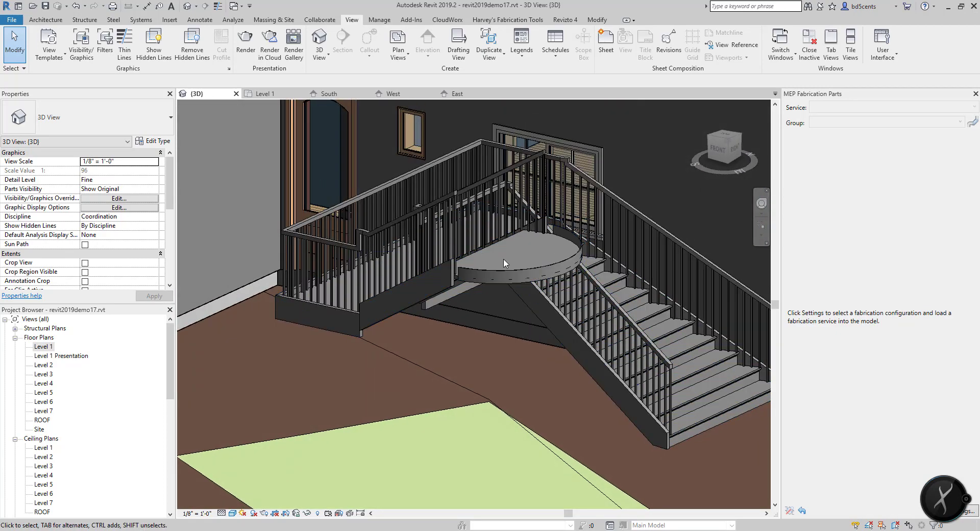
- Examine the rounded last tread, its riser and the adjoining railing of the stair in the 3D view
{"action": "left_click", "coordinate": [470, 271]}
{"action": "scroll", "coordinate": [539, 272], "scroll_direction": "up", "scroll_amount": 5}
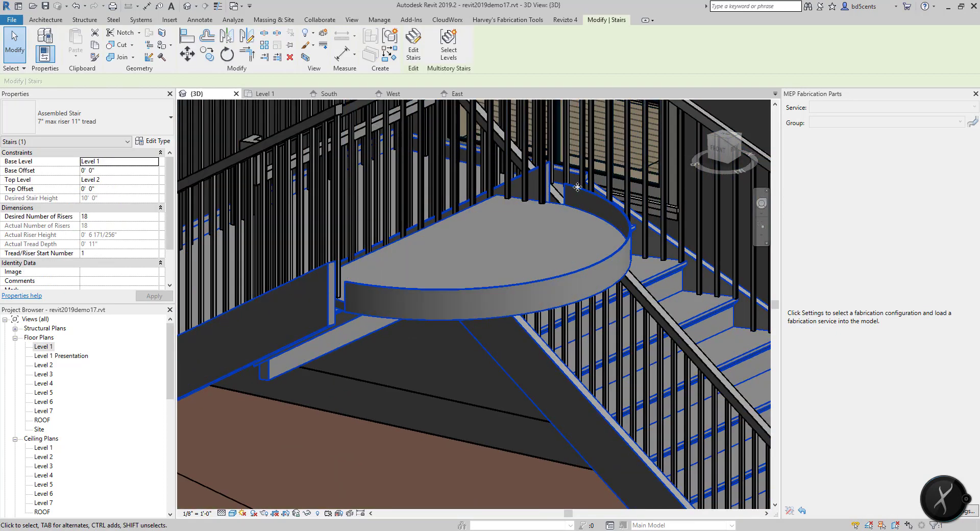
{"action": "left_click", "coordinate": [588, 197]}
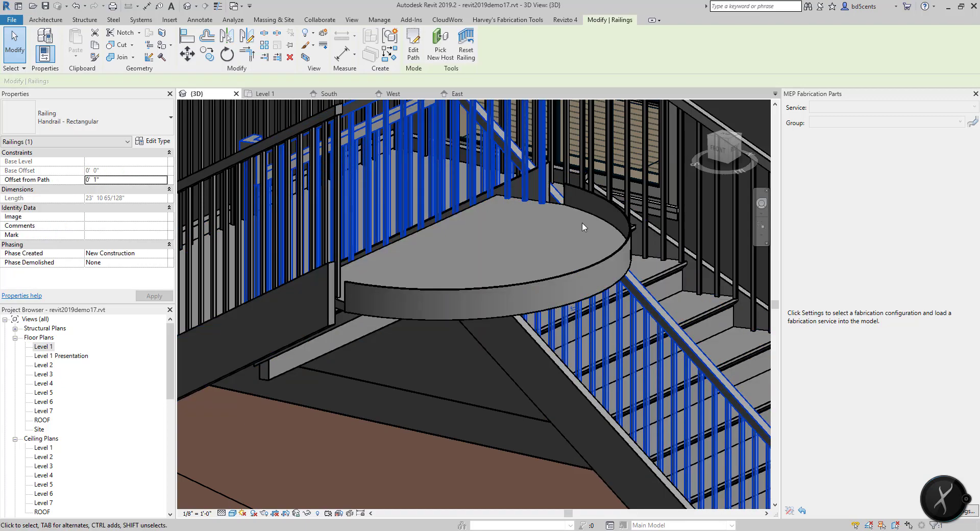
{"action": "scroll", "coordinate": [582, 223], "scroll_direction": "down", "scroll_amount": 6}
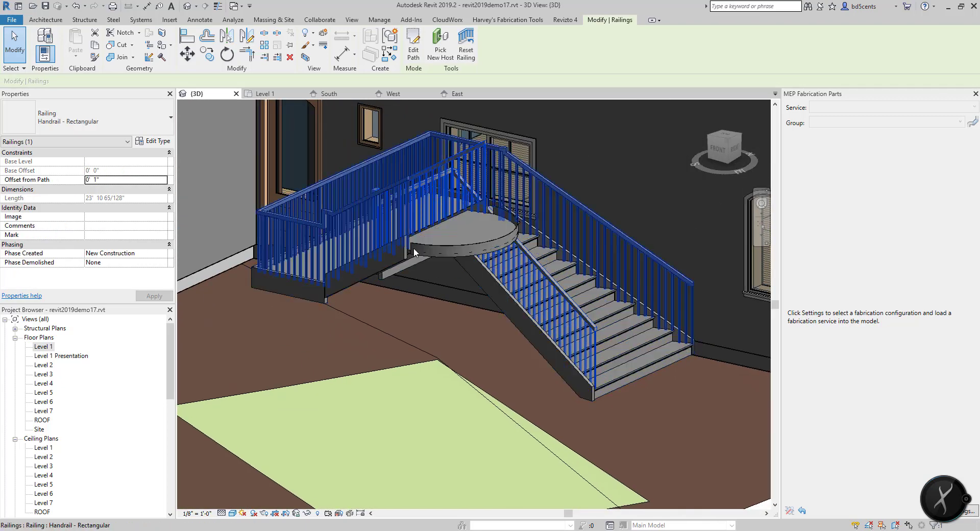
- Try to set the stair's desired number of risers to 17
{"action": "left_click", "coordinate": [450, 255]}
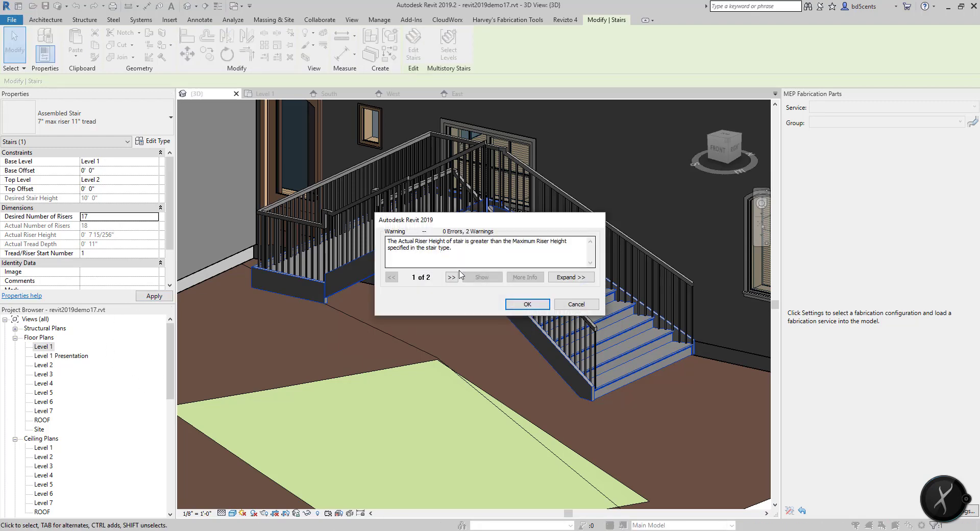
{"action": "left_click", "coordinate": [576, 304]}
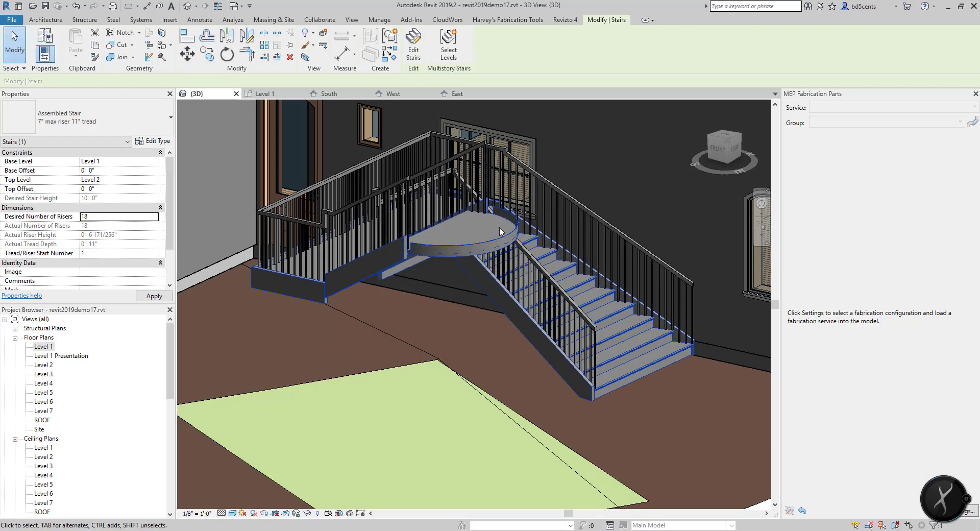
{"action": "key", "text": "Escape"}
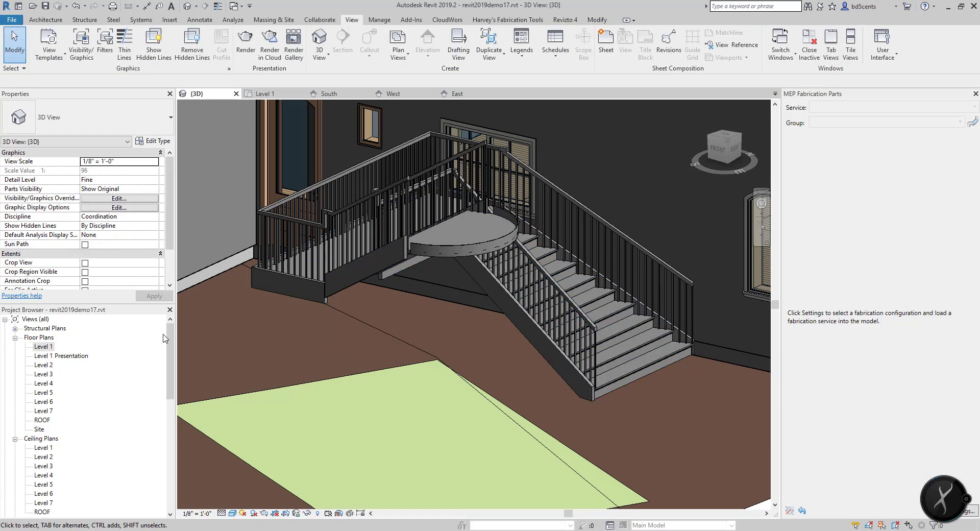
- Open the Level 1 floor plan and reopen the upper run's sketch within the stair for editing
{"action": "double_click", "coordinate": [51, 347]}
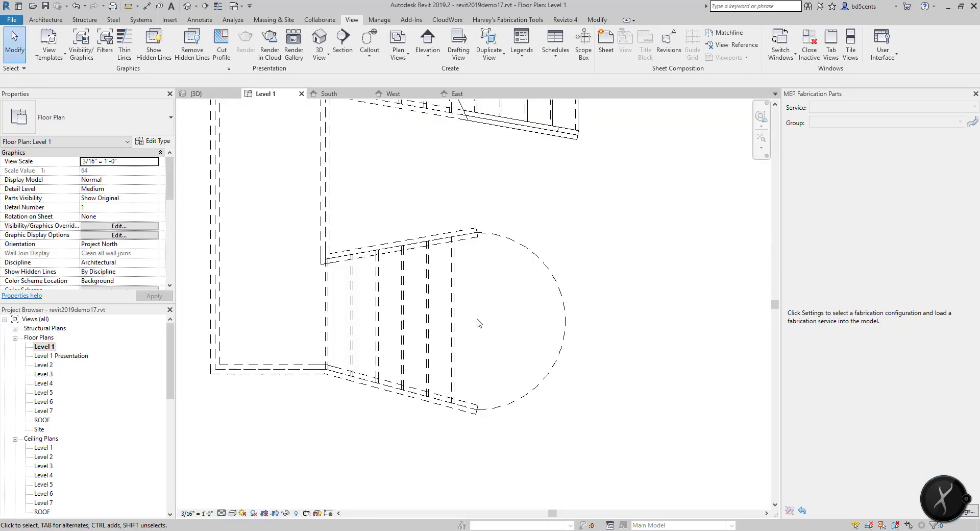
{"action": "left_click", "coordinate": [483, 233]}
{"action": "left_click", "coordinate": [413, 43]}
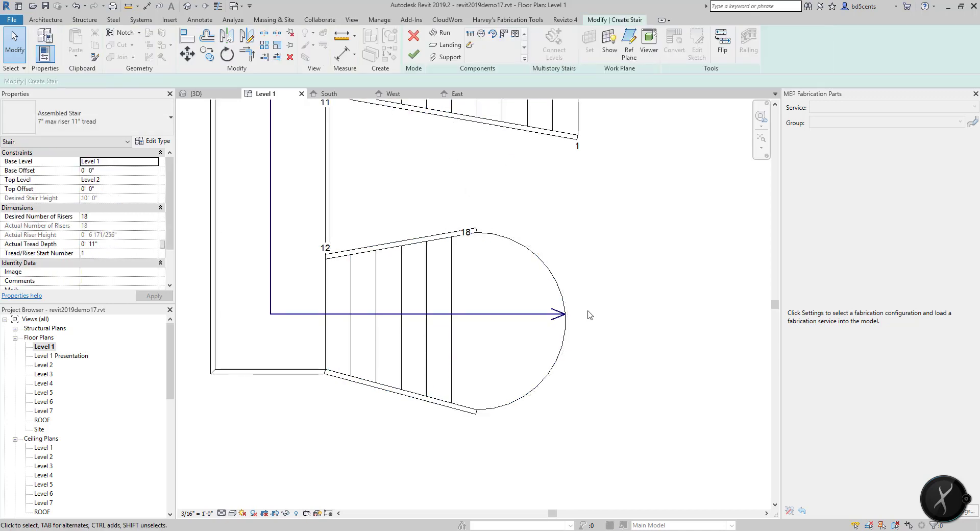
{"action": "left_click", "coordinate": [528, 250]}
{"action": "middle_click_drag", "start_coordinate": [493, 134], "coordinate": [477, 149]}
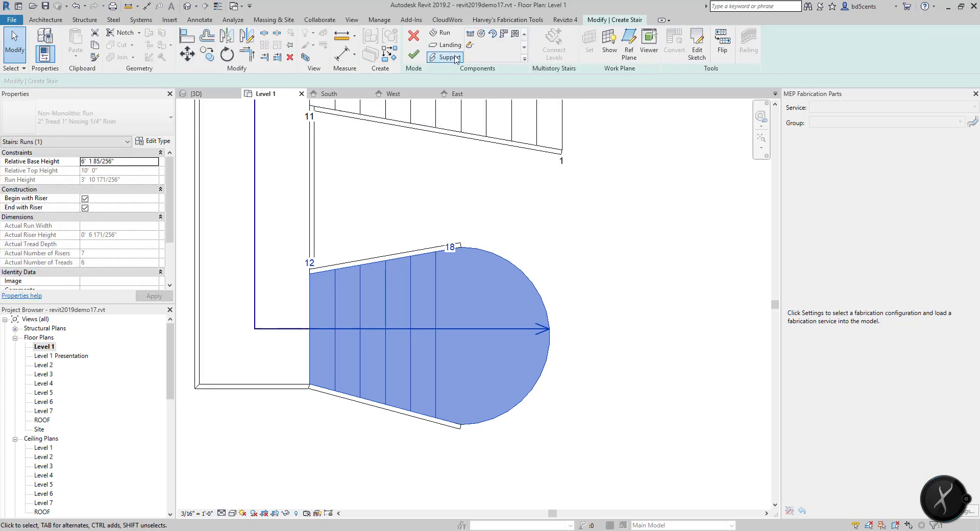
{"action": "middle_click_drag", "start_coordinate": [569, 214], "coordinate": [569, 242]}
{"action": "left_click", "coordinate": [697, 46]}
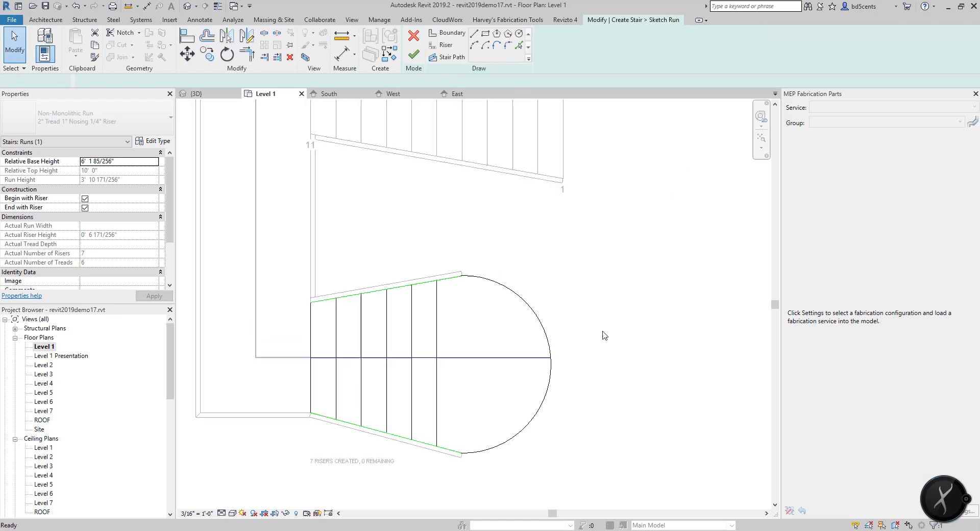
- Inspect the arc riser in the upper run's sketch, then finish the run sketch and the stair
{"action": "left_click", "coordinate": [534, 311]}
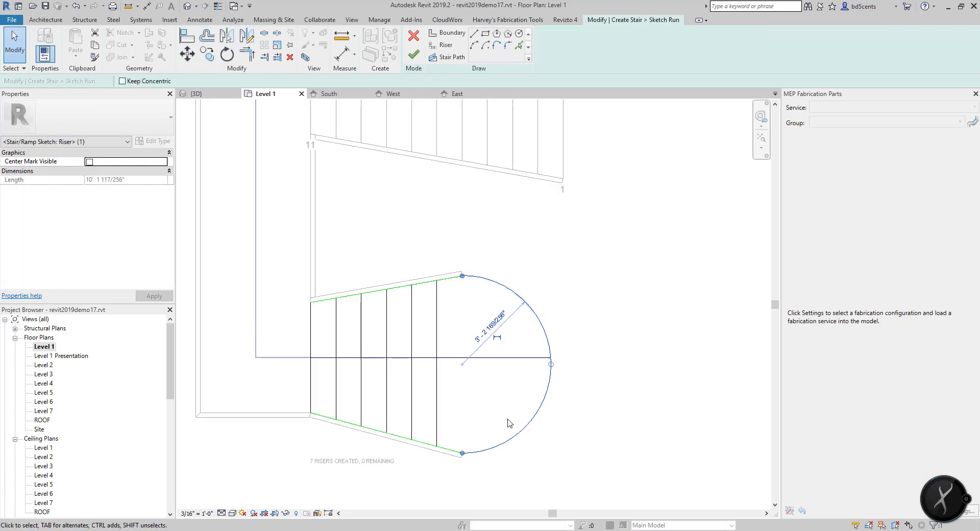
{"action": "middle_click_drag", "start_coordinate": [417, 289], "coordinate": [429, 260]}
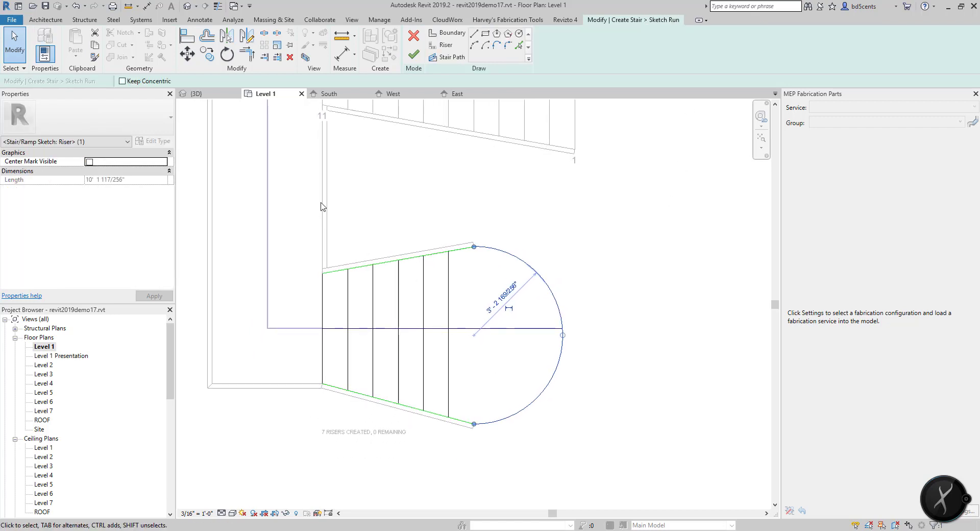
{"action": "left_click", "coordinate": [422, 58]}
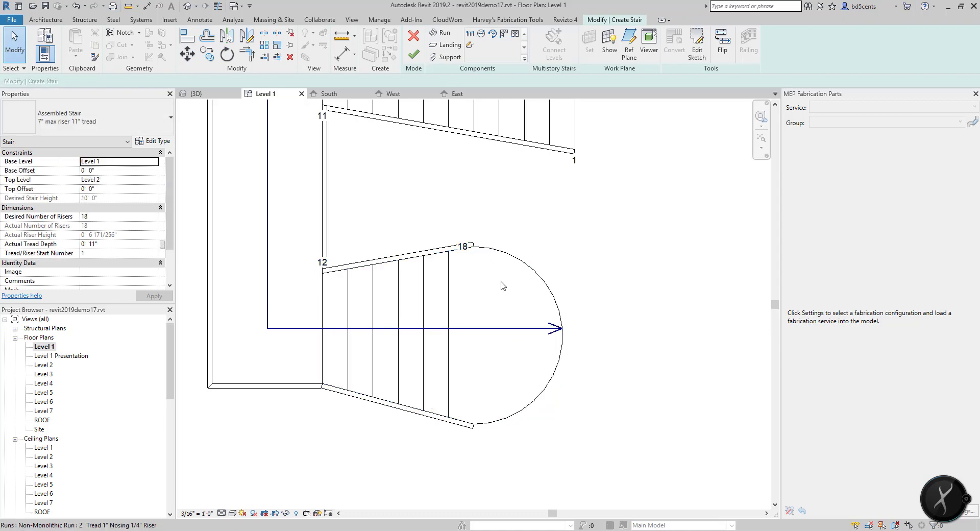
{"action": "left_click", "coordinate": [414, 54]}
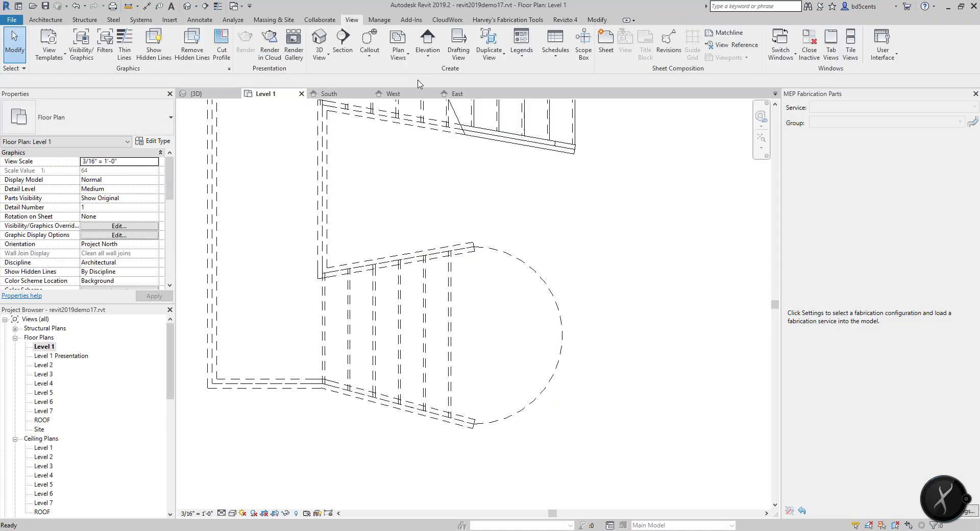
- Examine the upper run's rounded last tread and riser from the open side in the 3D view
{"action": "left_click", "coordinate": [320, 40]}
{"action": "middle_click_drag", "start_coordinate": [450, 233], "coordinate": [473, 238], "text": "shift"}
{"action": "scroll", "coordinate": [475, 225], "scroll_direction": "up", "scroll_amount": 3}
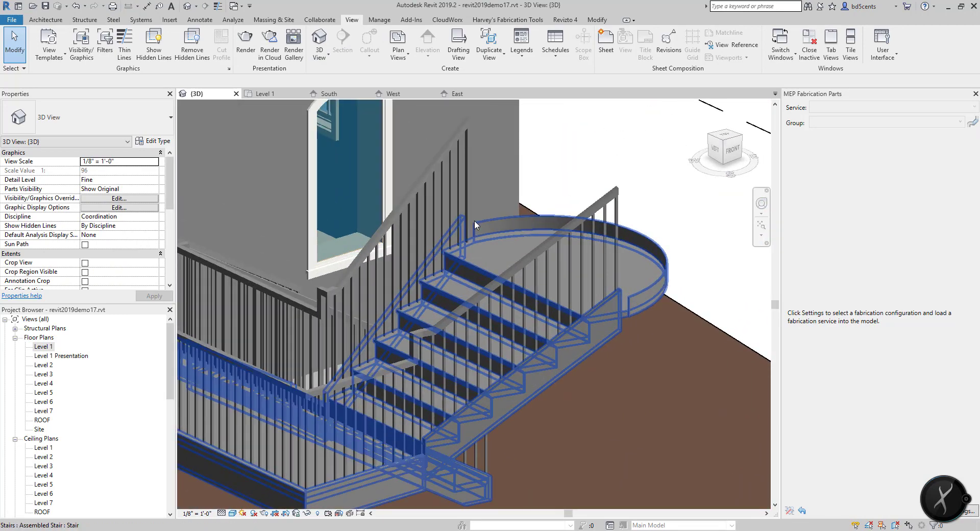
{"action": "scroll", "coordinate": [635, 308], "scroll_direction": "down", "scroll_amount": 3}
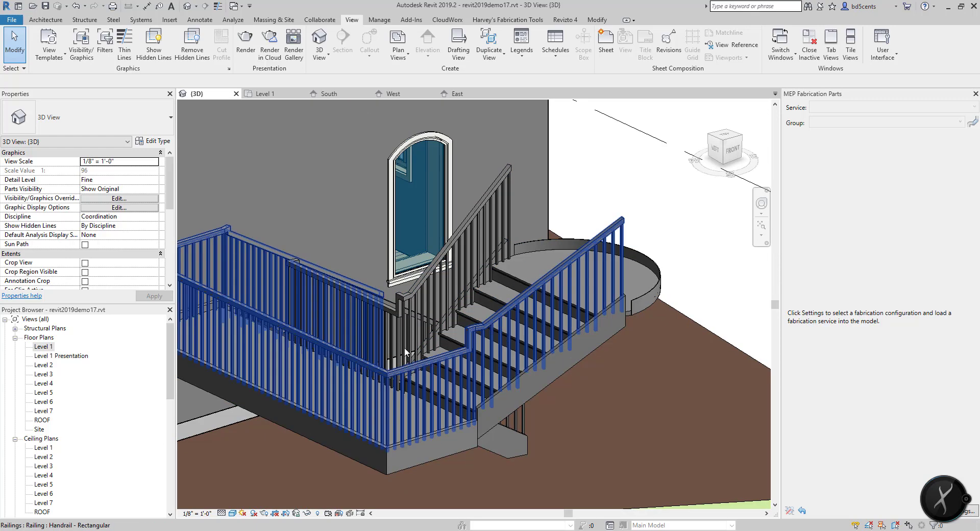
{"action": "middle_click_drag", "start_coordinate": [520, 318], "coordinate": [434, 333]}
{"action": "scroll", "coordinate": [414, 251], "scroll_direction": "up", "scroll_amount": 2}
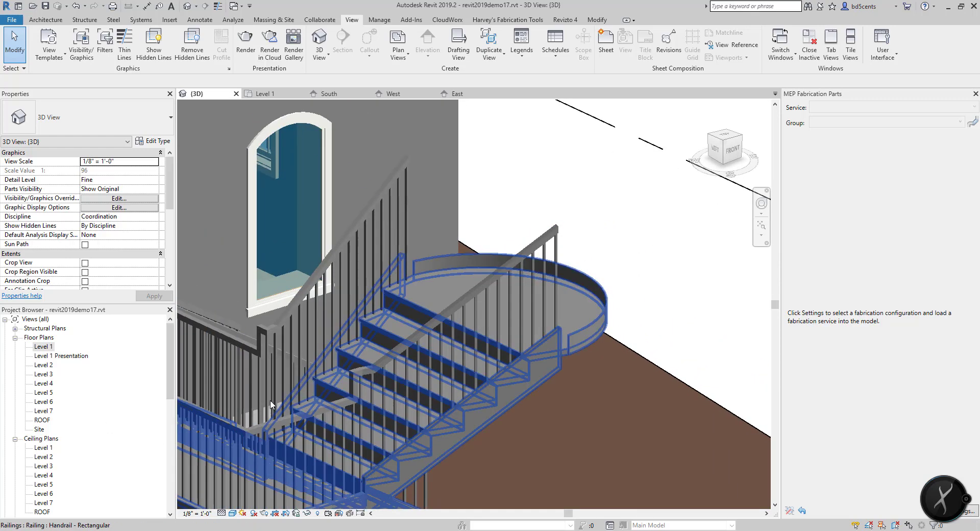
- Start a Wood Joist 10" - Wood Finish floor in the Level 2 plan, picking the stair's rounded riser as its first boundary edge
{"action": "double_click", "coordinate": [44, 364]}
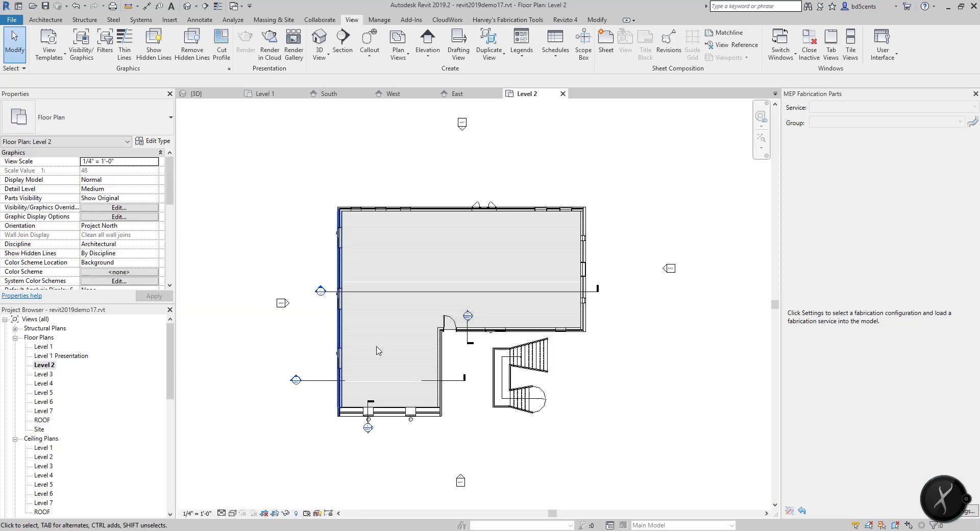
{"action": "scroll", "coordinate": [584, 406], "scroll_direction": "up", "scroll_amount": 4}
{"action": "middle_click_drag", "start_coordinate": [584, 406], "coordinate": [523, 368]}
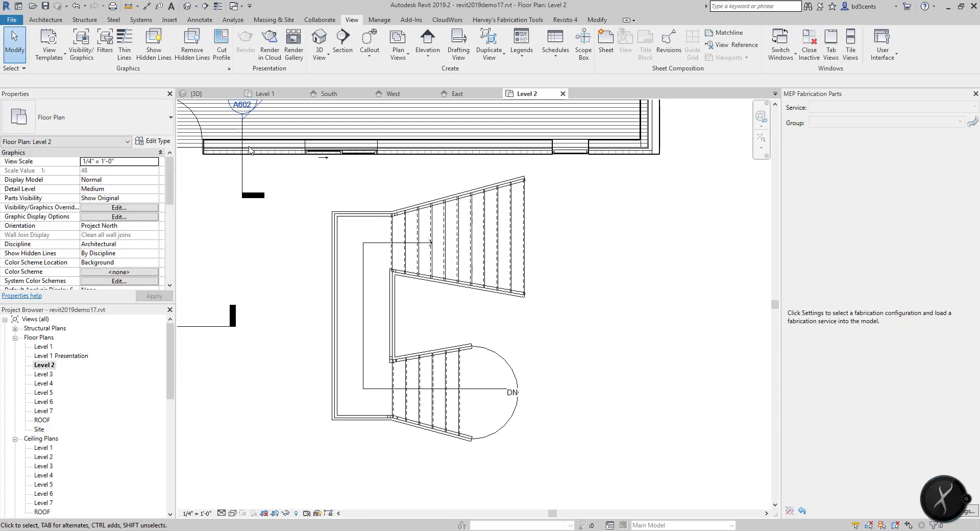
{"action": "left_click", "coordinate": [40, 23]}
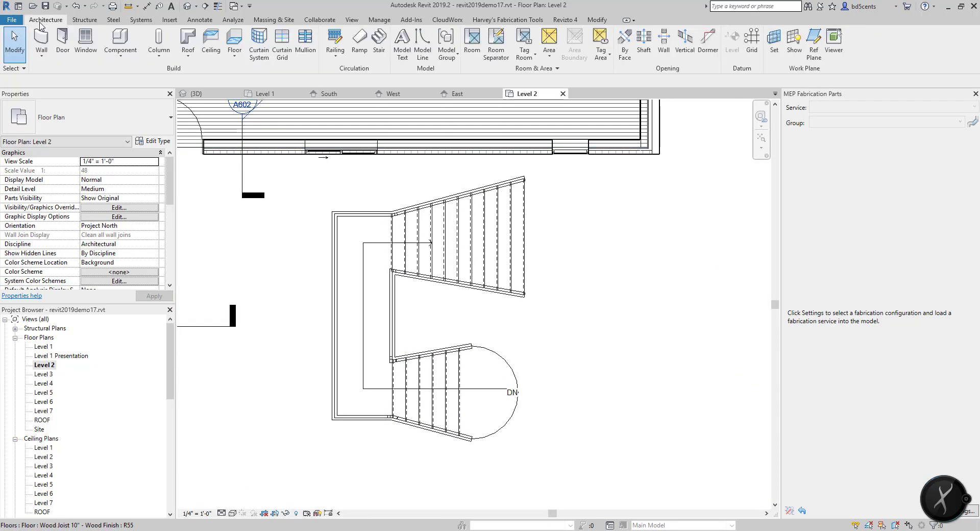
{"action": "left_click", "coordinate": [234, 51]}
{"action": "left_click", "coordinate": [255, 77]}
{"action": "middle_click_drag", "start_coordinate": [491, 320], "coordinate": [413, 279]}
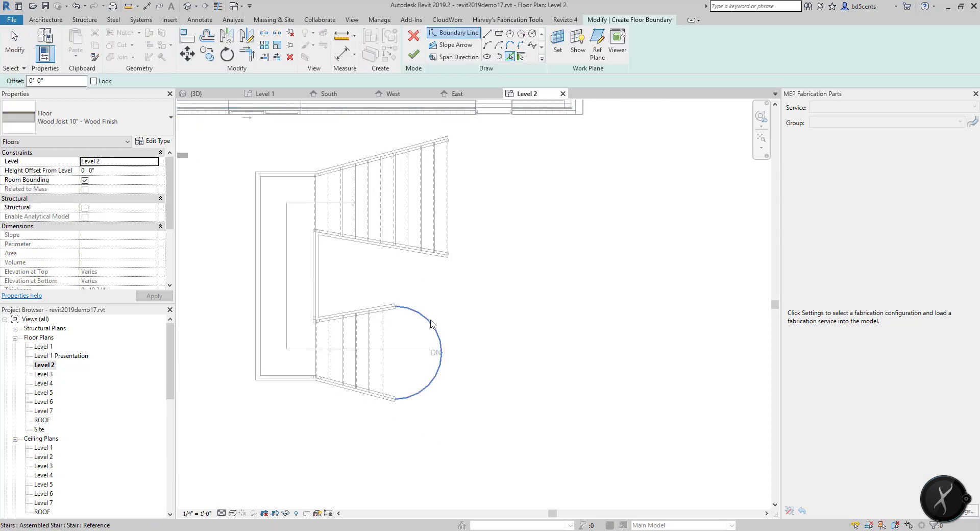
- Close the floor boundary from both arc ends with straight lines forming an outline about 6' 3" by 12' 5", and finish the floor
{"action": "key", "text": "l"}
{"action": "key", "text": "i"}
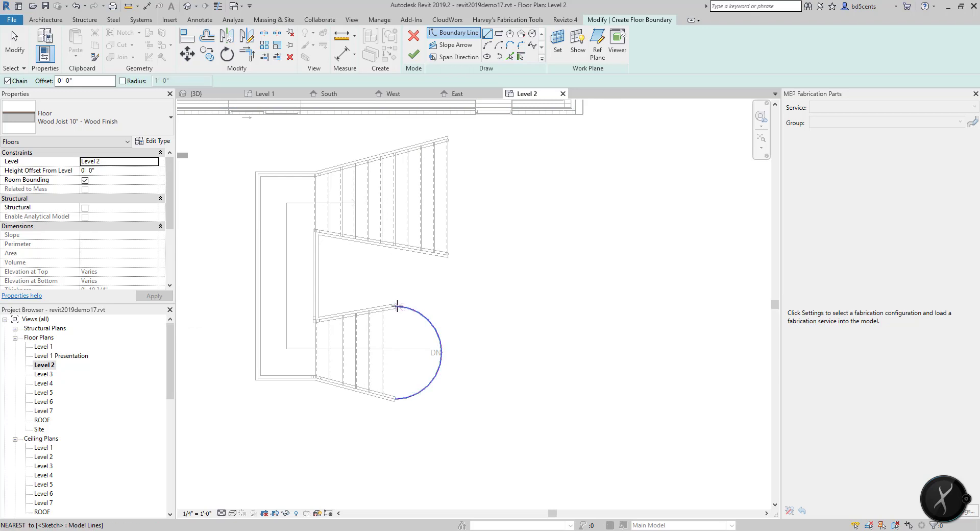
{"action": "left_click", "coordinate": [398, 306]}
{"action": "left_click", "coordinate": [394, 263]}
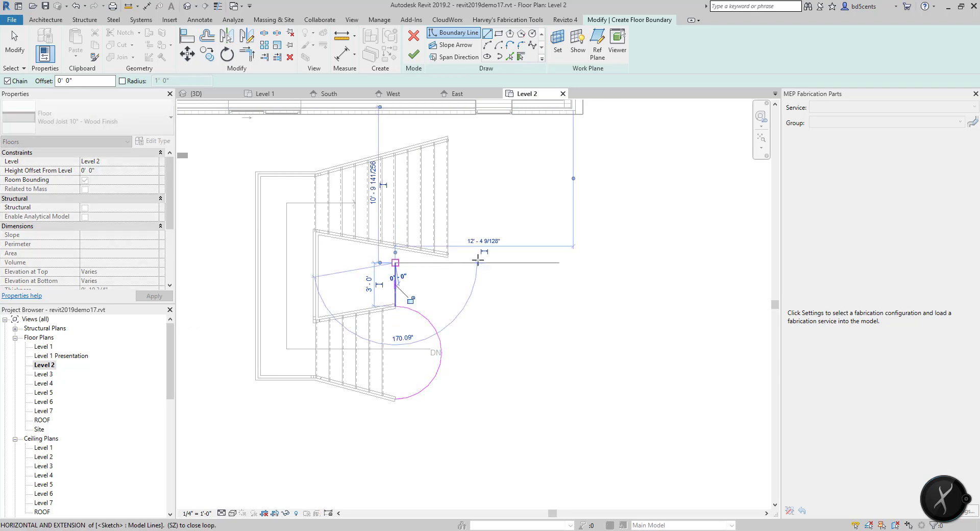
{"action": "left_click", "coordinate": [485, 263]}
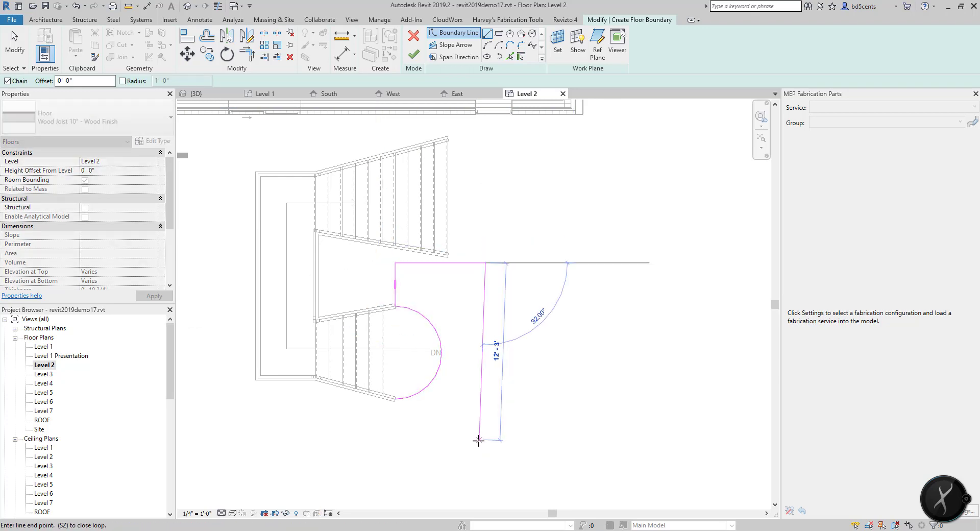
{"action": "left_click", "coordinate": [484, 442]}
{"action": "left_click", "coordinate": [397, 441]}
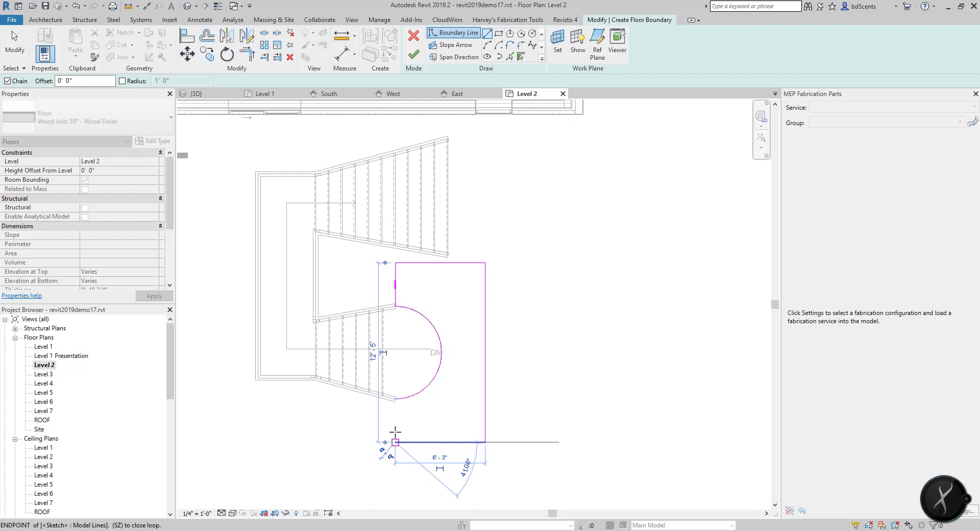
{"action": "left_click", "coordinate": [395, 399]}
{"action": "left_click", "coordinate": [414, 55]}
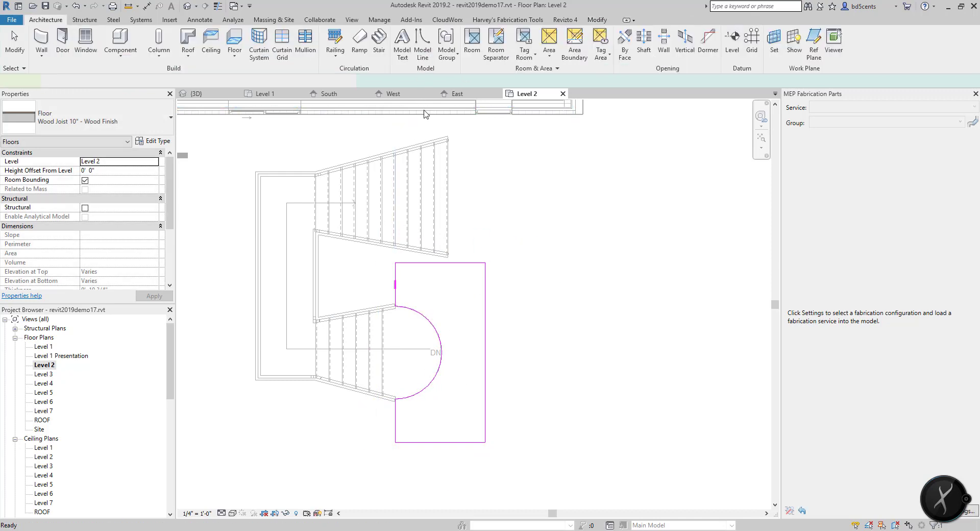
{"action": "key", "text": "Escape"}
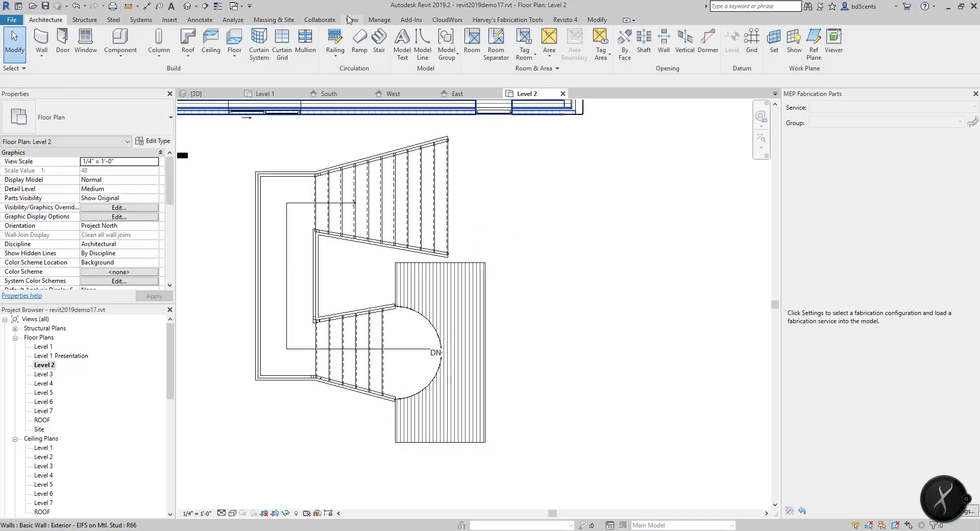
- Examine in the 3D view how the new Level 2 floor meets the stair's rounded last riser
{"action": "left_click", "coordinate": [351, 20]}
{"action": "left_click", "coordinate": [319, 40]}
{"action": "scroll", "coordinate": [533, 231], "scroll_direction": "up", "scroll_amount": 3}
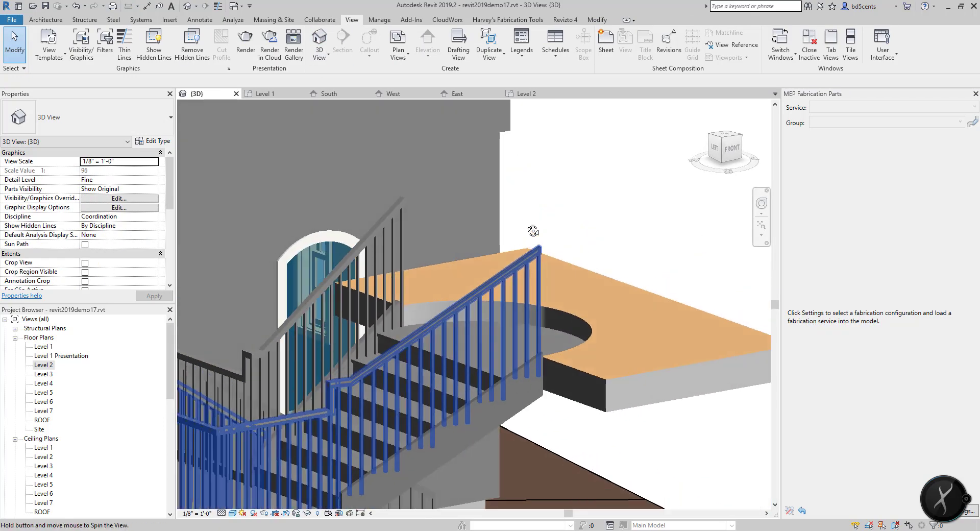
{"action": "middle_click_drag", "start_coordinate": [545, 352], "coordinate": [405, 371], "text": "shift"}
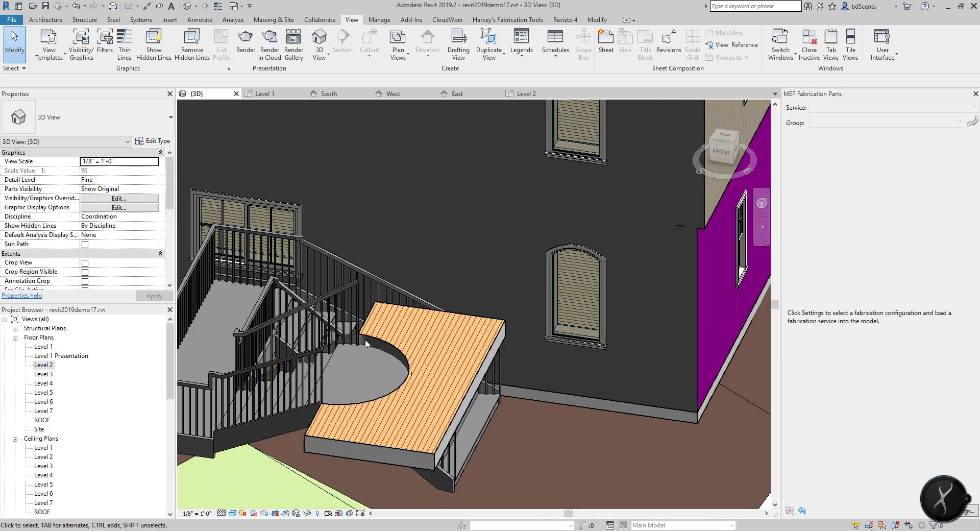
{"action": "scroll", "coordinate": [364, 366], "scroll_direction": "up", "scroll_amount": 4}
{"action": "scroll", "coordinate": [369, 396], "scroll_direction": "down", "scroll_amount": 3}
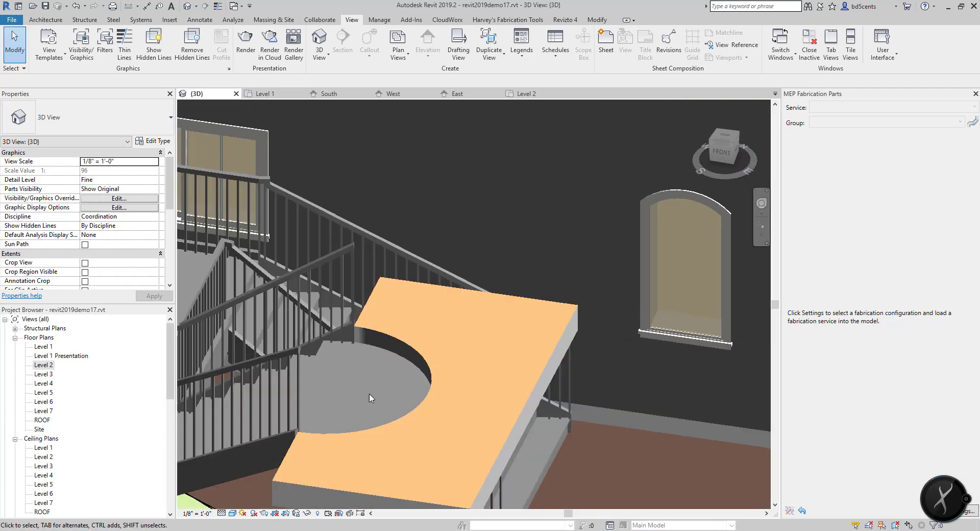
{"action": "middle_click_drag", "start_coordinate": [370, 392], "coordinate": [411, 323]}
{"action": "scroll", "coordinate": [412, 326], "scroll_direction": "down", "scroll_amount": 2}
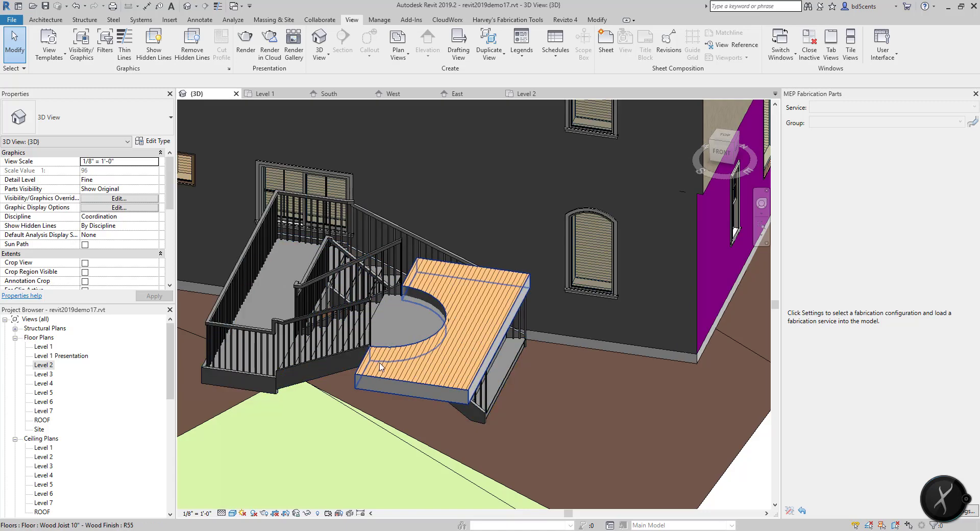
{"action": "scroll", "coordinate": [380, 366], "scroll_direction": "down", "scroll_amount": 3}
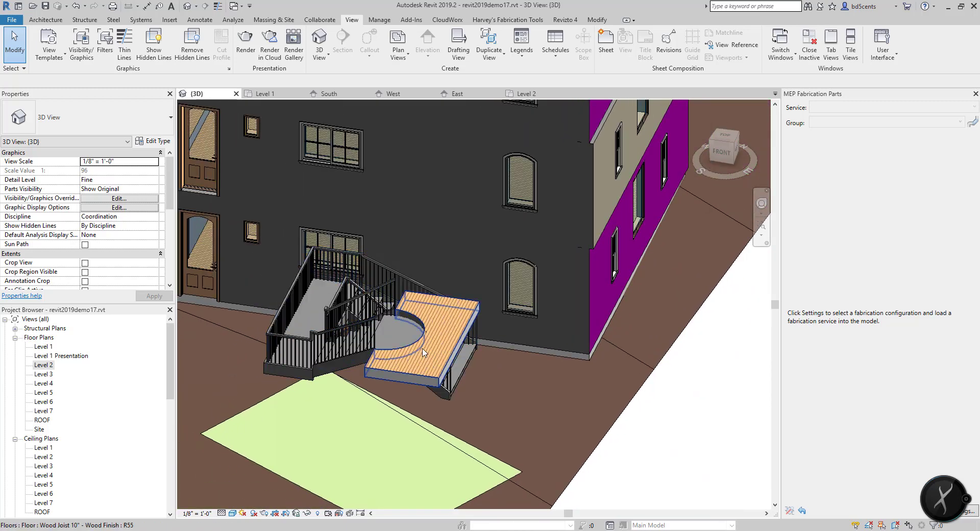
{"action": "scroll", "coordinate": [414, 349], "scroll_direction": "down", "scroll_amount": 3}
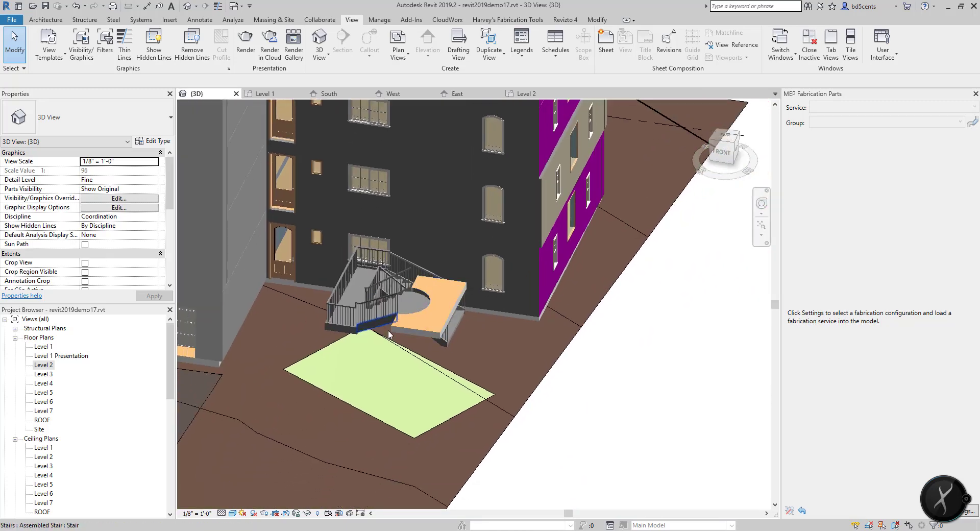
{"action": "scroll", "coordinate": [416, 302], "scroll_direction": "up", "scroll_amount": 5}
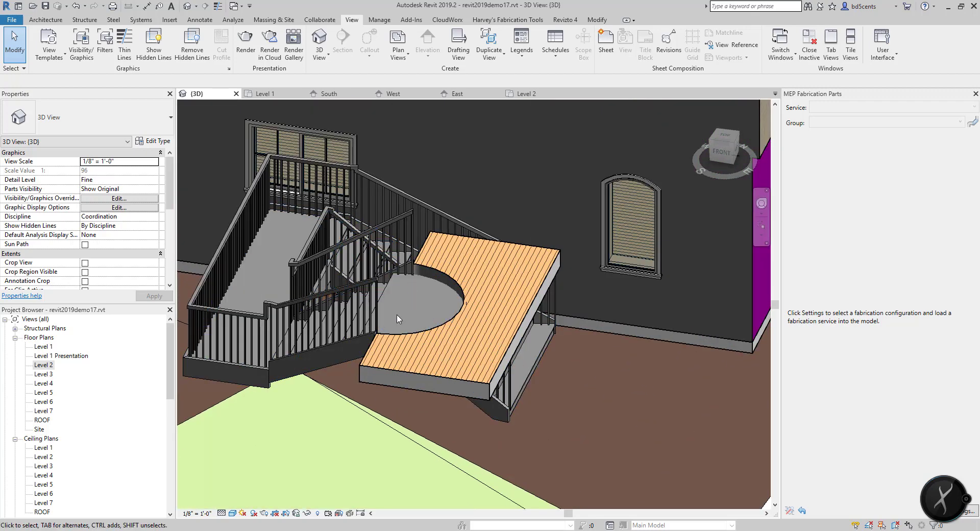
{"action": "scroll", "coordinate": [418, 273], "scroll_direction": "down", "scroll_amount": 3}
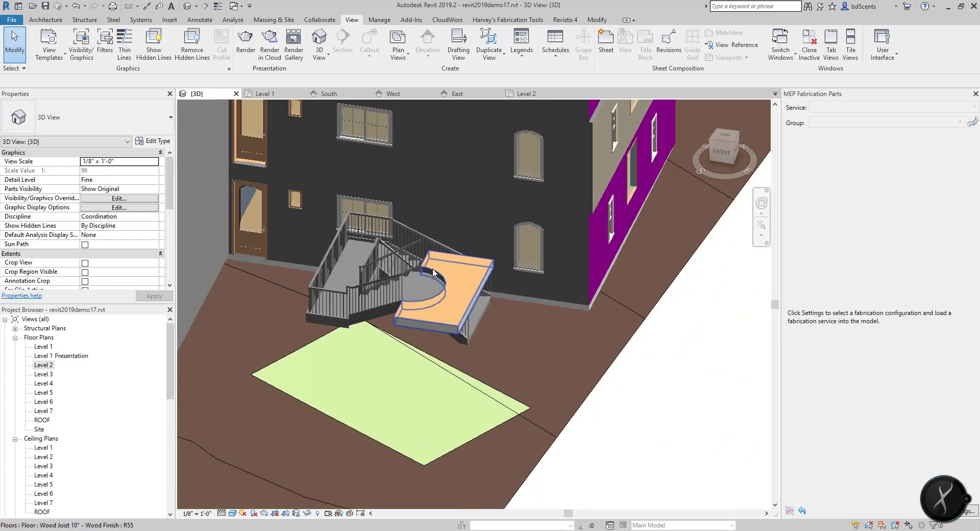
- Delete the wood floor that wraps around the stair's rounded last riser in the 3D view
{"action": "scroll", "coordinate": [397, 271], "scroll_direction": "up", "scroll_amount": 3}
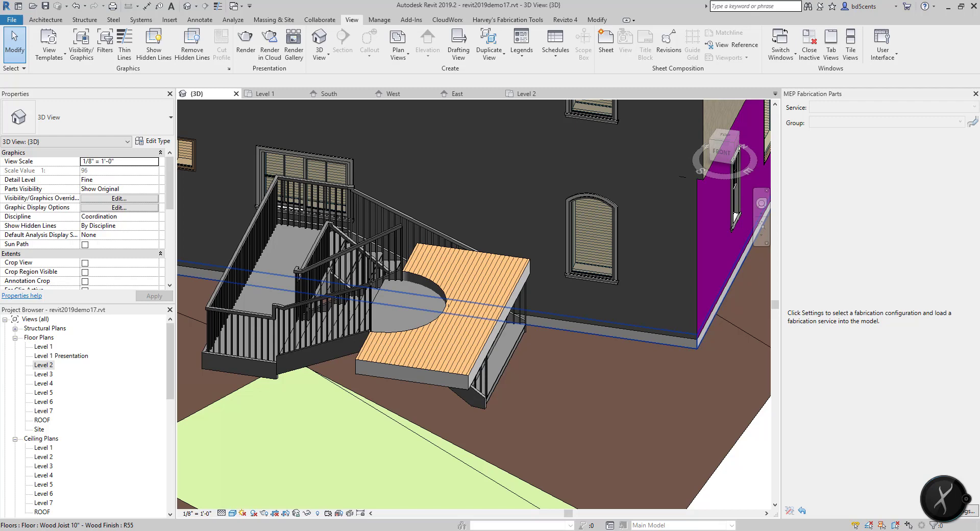
{"action": "left_click", "coordinate": [473, 307]}
{"action": "key", "text": "Delete"}
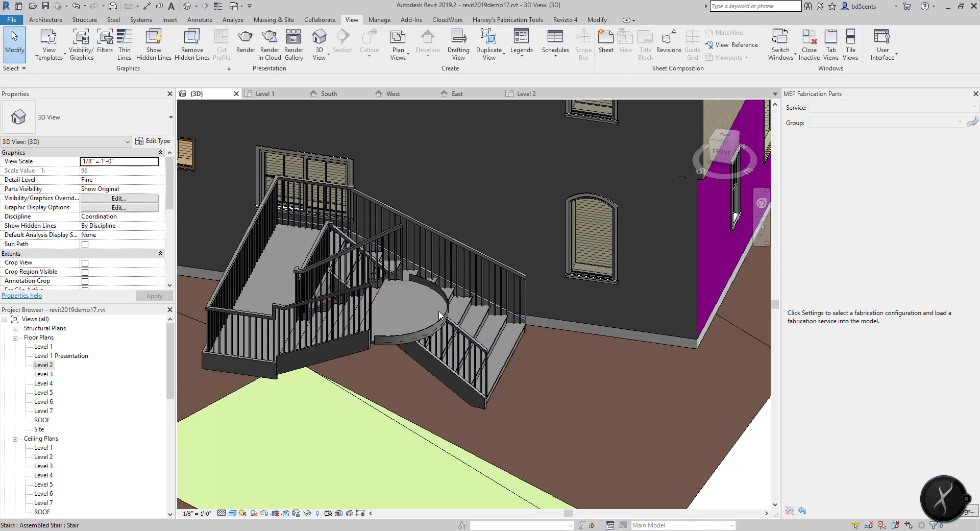
- Edit the stair in the Level 2 plan, open the upper run's sketch, and delete its rounded last riser
{"action": "left_click", "coordinate": [432, 335]}
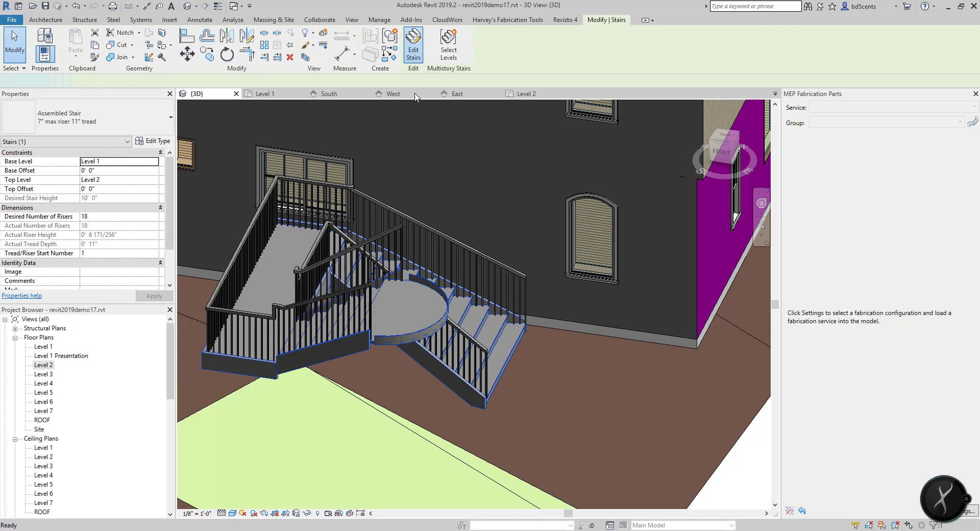
{"action": "left_click", "coordinate": [414, 47]}
{"action": "double_click", "coordinate": [43, 366]}
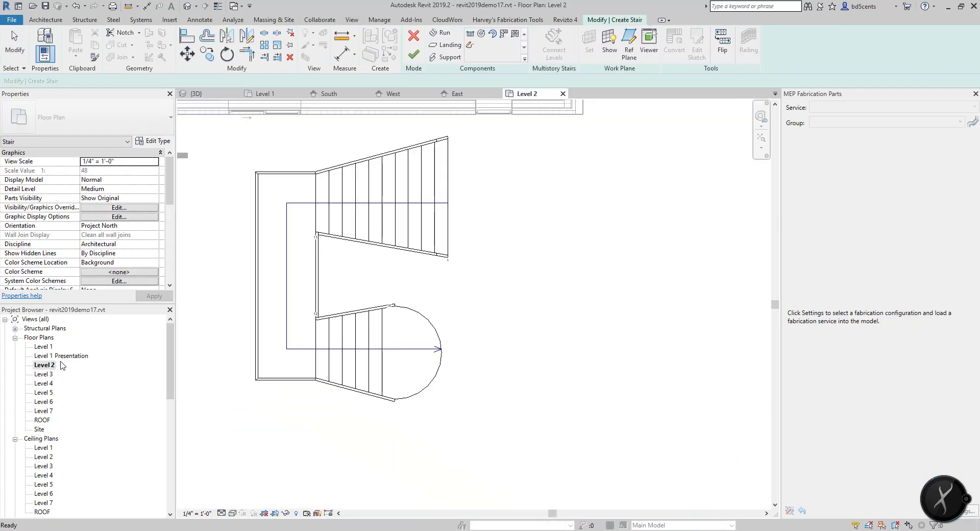
{"action": "scroll", "coordinate": [408, 321], "scroll_direction": "up", "scroll_amount": 2}
{"action": "left_click", "coordinate": [409, 326]}
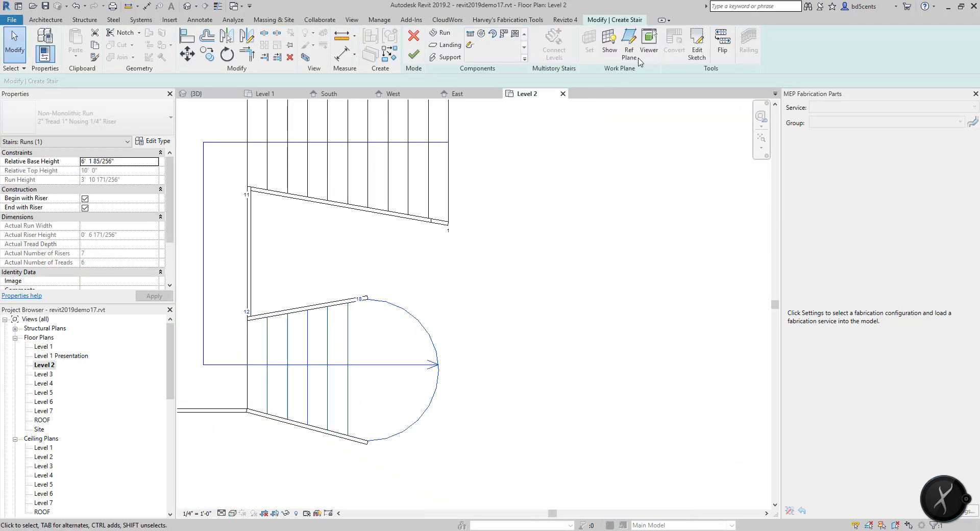
{"action": "left_click", "coordinate": [696, 55]}
{"action": "left_click", "coordinate": [416, 320]}
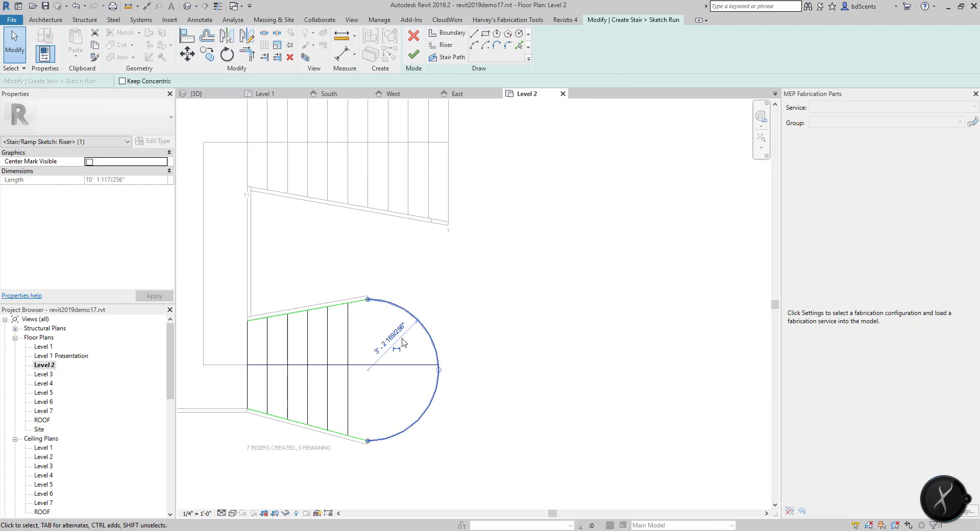
- Draw a straight vertical riser joining the open ends of the upper run's two boundary lines
{"action": "left_click", "coordinate": [476, 33]}
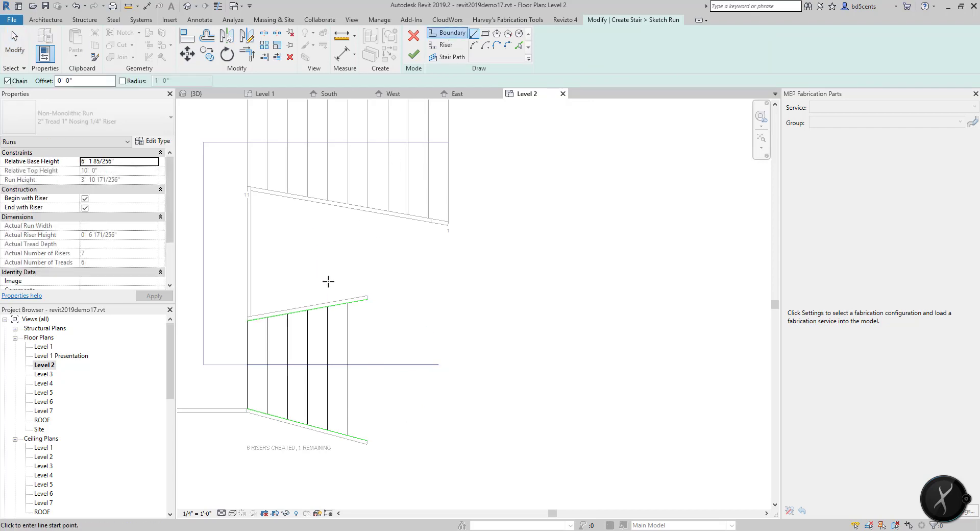
{"action": "key", "text": "Escape"}
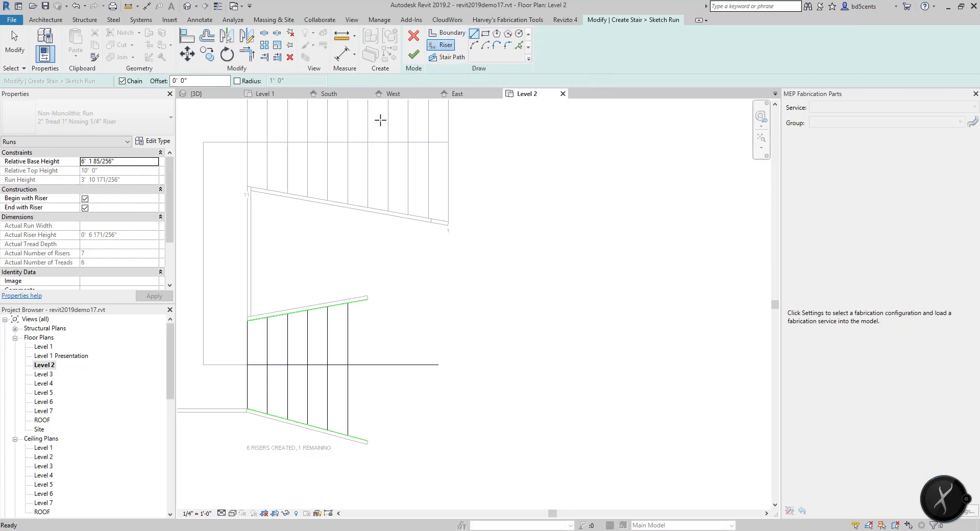
{"action": "left_click", "coordinate": [368, 297]}
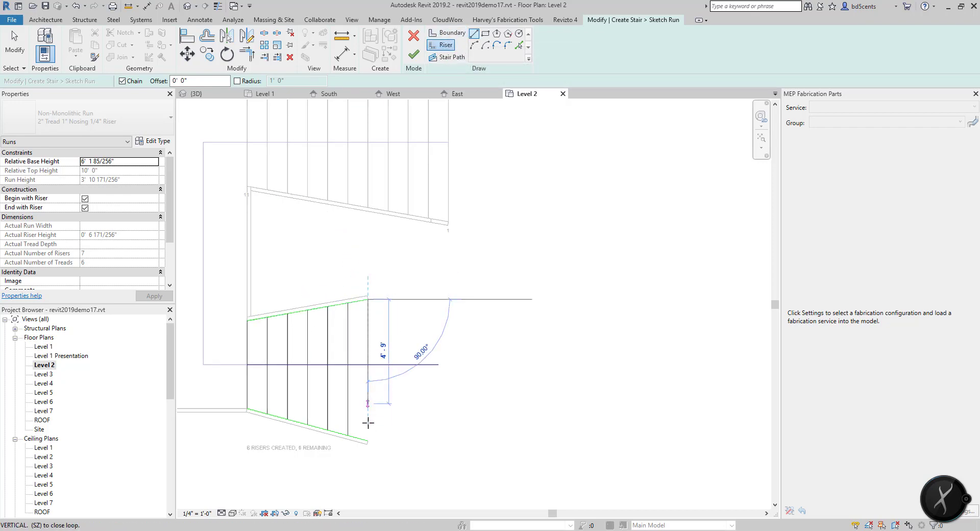
{"action": "left_click", "coordinate": [368, 440]}
{"action": "key", "text": "Escape"}
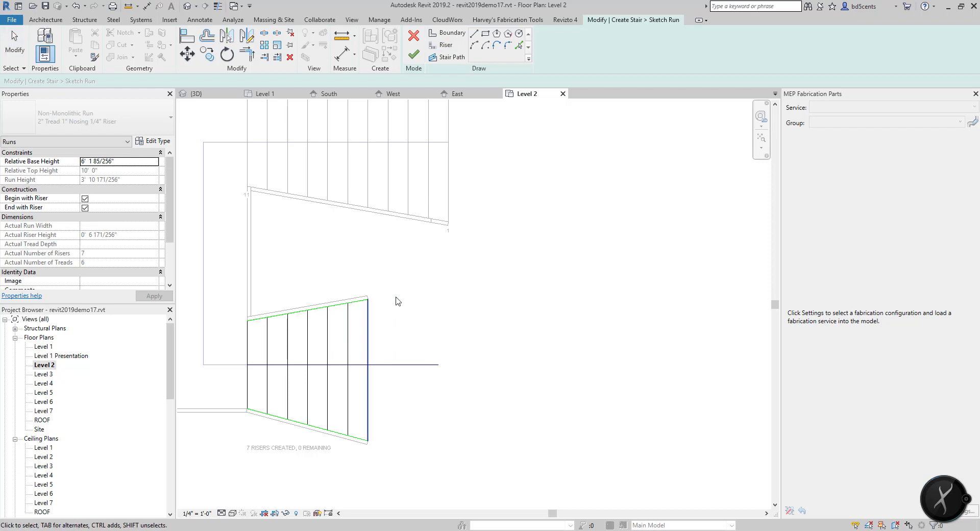
- Shorten the upper run's stair path so that it ends on the new straight riser
{"action": "left_click", "coordinate": [394, 366]}
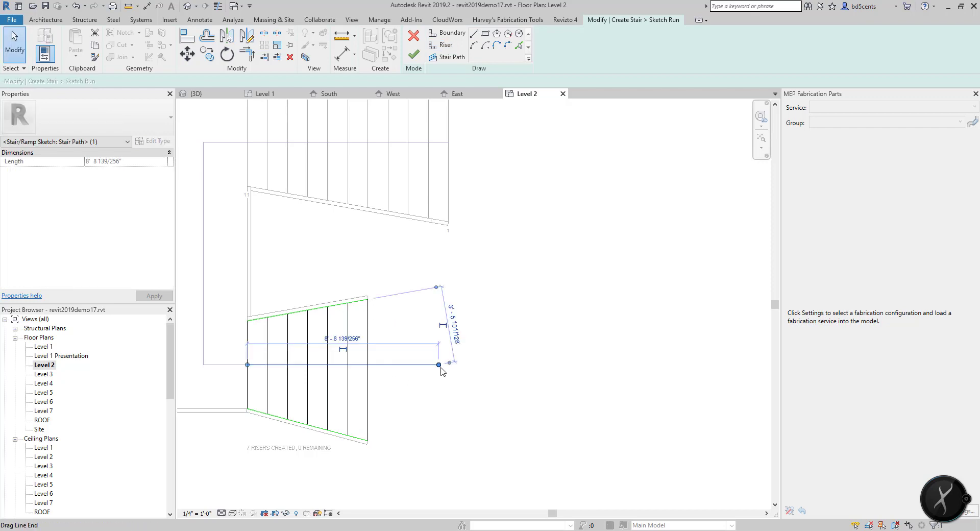
{"action": "left_click_drag", "start_coordinate": [438, 364], "coordinate": [367, 365]}
{"action": "left_click", "coordinate": [401, 370]}
- Examine the run sketch's path, last riser and boundary lines, checking where their ends meet
{"action": "scroll", "coordinate": [400, 371], "scroll_direction": "up", "scroll_amount": 2}
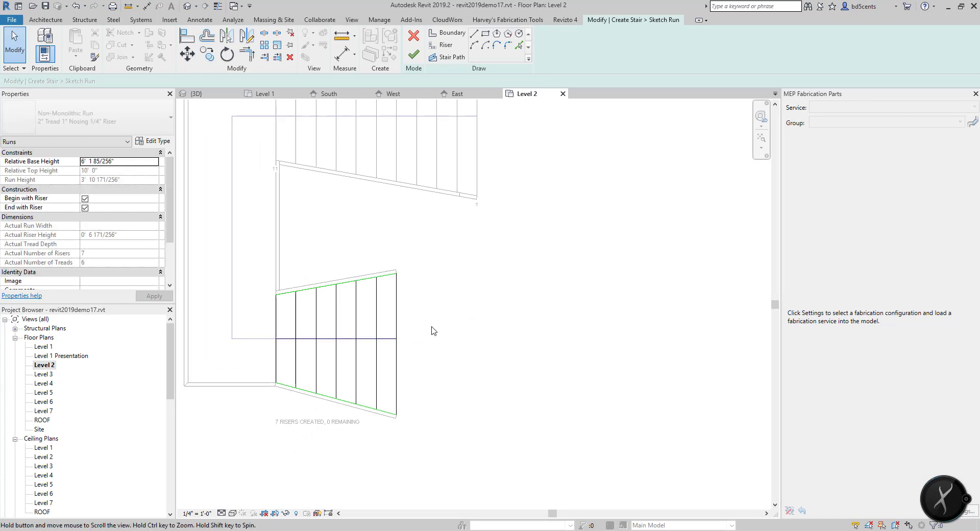
{"action": "scroll", "coordinate": [391, 348], "scroll_direction": "up", "scroll_amount": 3}
{"action": "middle_click_drag", "start_coordinate": [429, 350], "coordinate": [499, 343]}
{"action": "scroll", "coordinate": [482, 344], "scroll_direction": "down", "scroll_amount": 1}
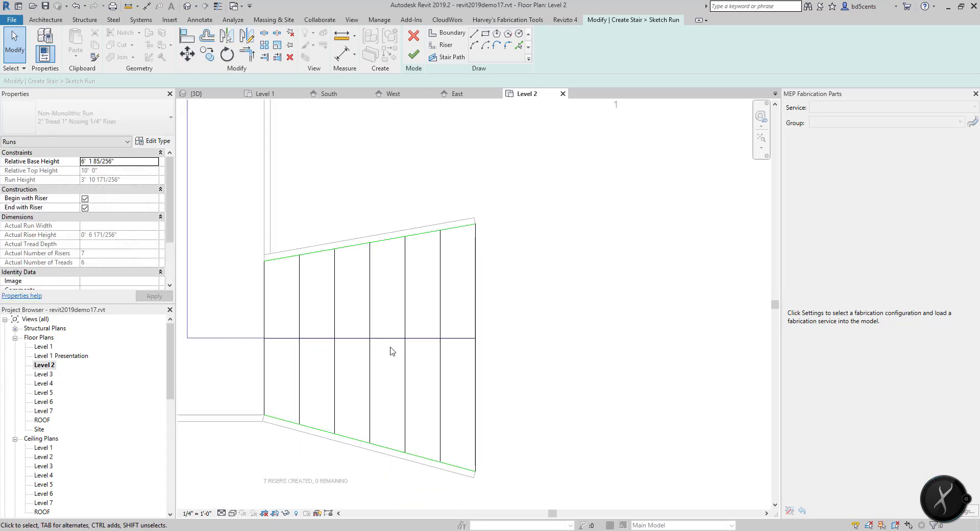
{"action": "scroll", "coordinate": [294, 341], "scroll_direction": "up", "scroll_amount": 2}
{"action": "scroll", "coordinate": [287, 342], "scroll_direction": "down", "scroll_amount": 1}
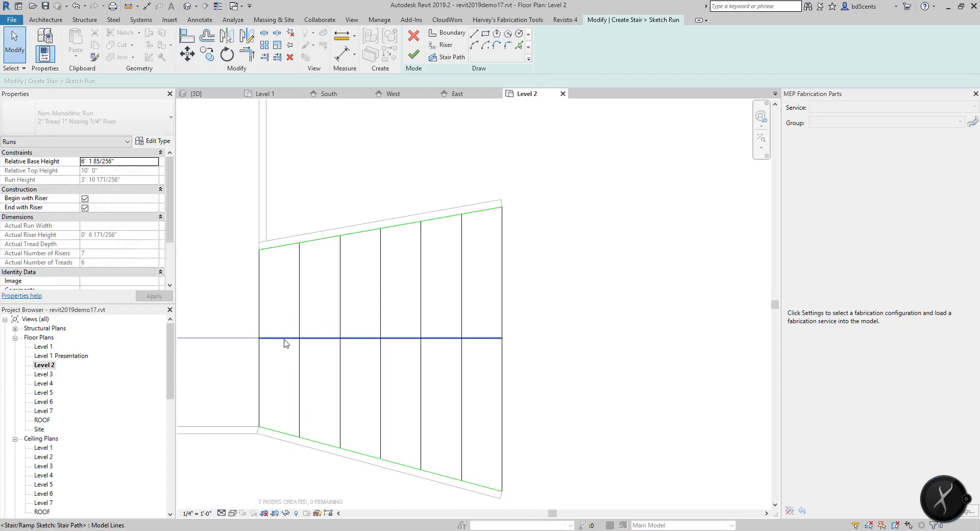
{"action": "left_click", "coordinate": [284, 338]}
{"action": "left_click", "coordinate": [560, 312]}
{"action": "left_click", "coordinate": [486, 339]}
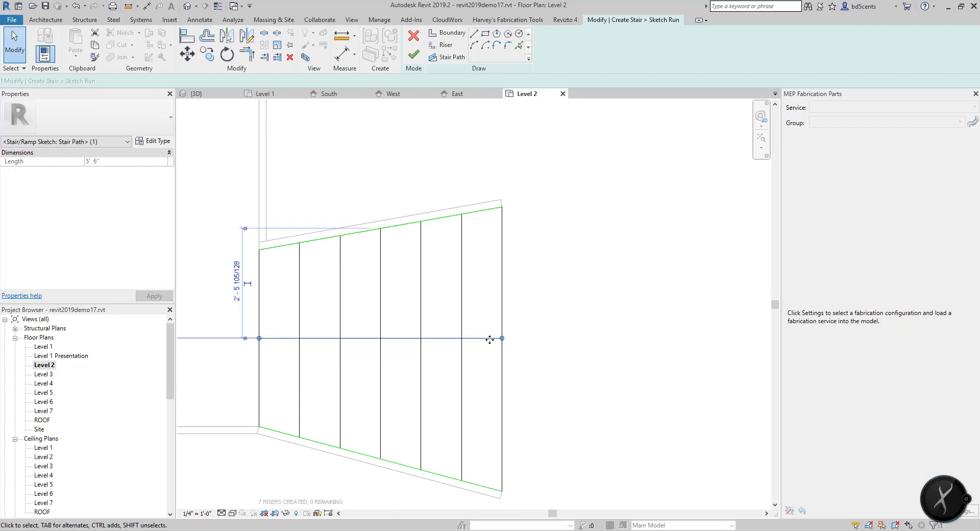
{"action": "left_click", "coordinate": [502, 339]}
{"action": "left_click", "coordinate": [506, 275]}
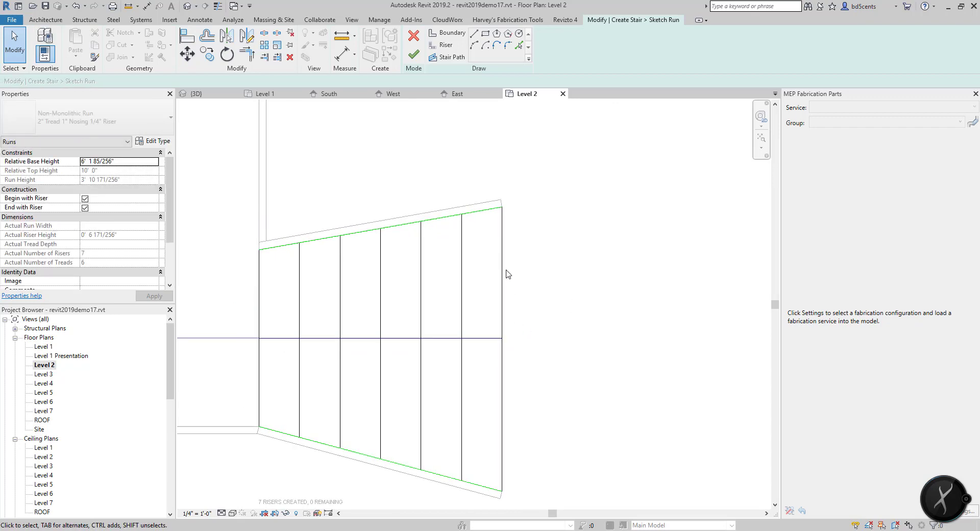
{"action": "left_click", "coordinate": [502, 265]}
{"action": "left_click", "coordinate": [497, 208]}
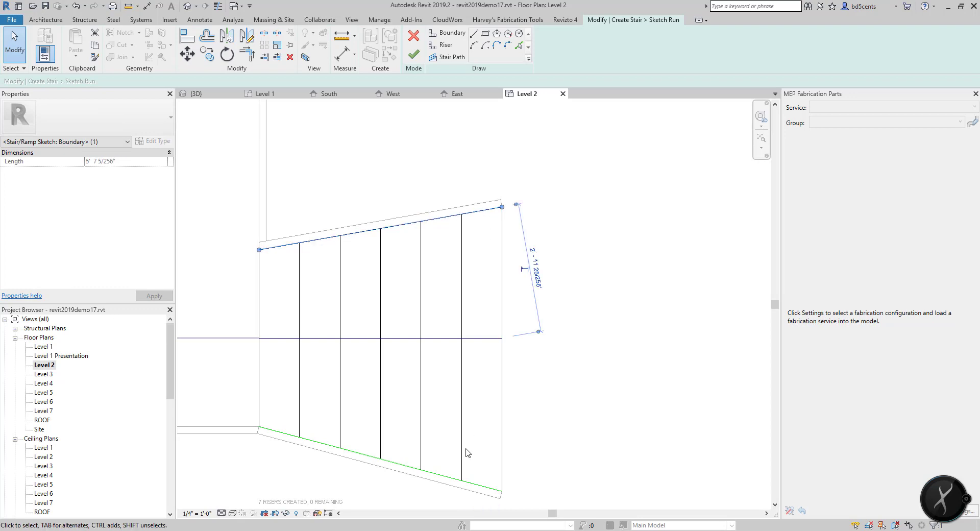
{"action": "left_click", "coordinate": [577, 329]}
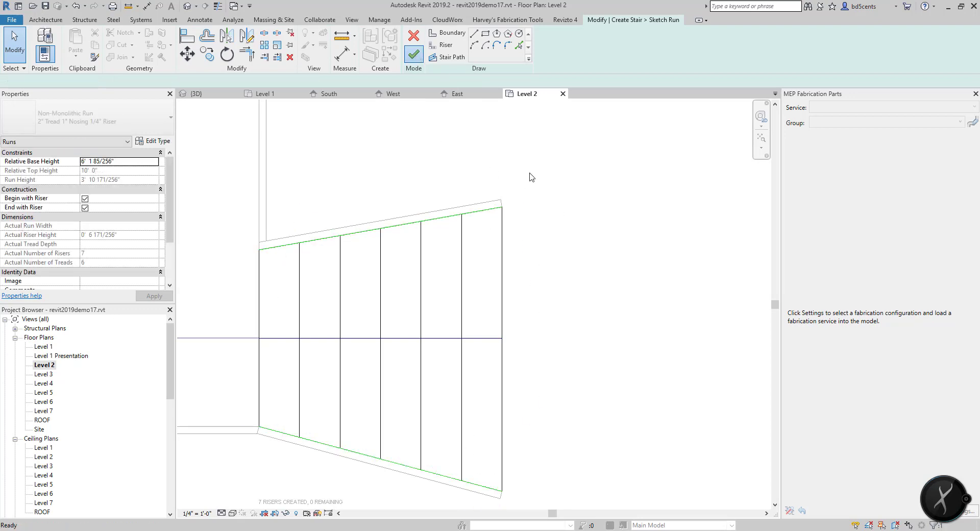
- Finish the upper run's sketch, flip the stair's direction, and finish the stair edit
{"action": "scroll", "coordinate": [574, 241], "scroll_direction": "down", "scroll_amount": 4}
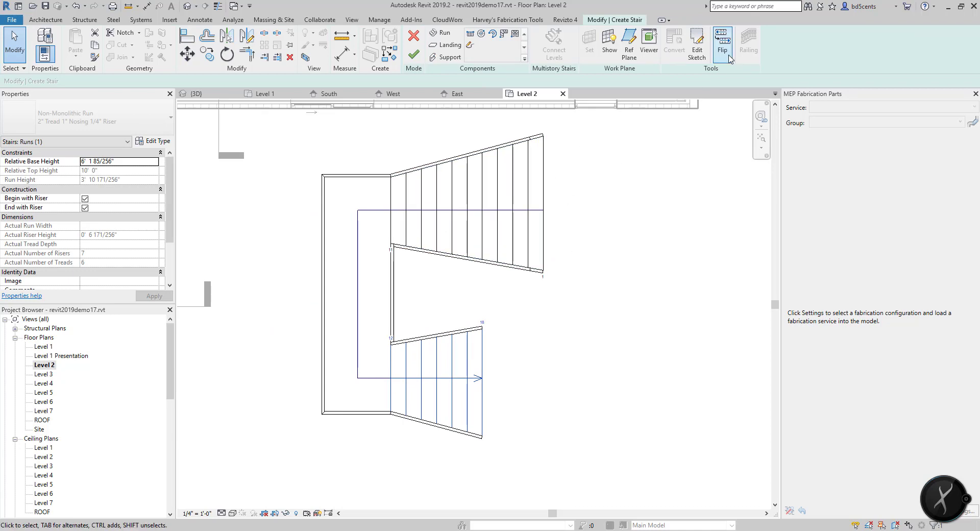
{"action": "left_click", "coordinate": [575, 219]}
{"action": "scroll", "coordinate": [567, 225], "scroll_direction": "down", "scroll_amount": 2}
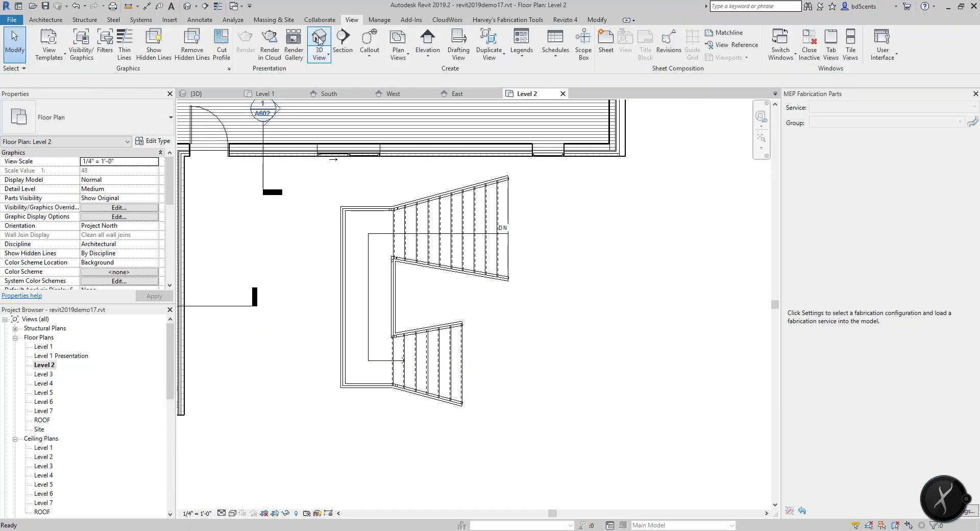
- Examine the flipped stair in 3D and against Level 2 in the South elevation, and return to the 3D view
{"action": "left_click", "coordinate": [319, 41]}
{"action": "middle_click_drag", "start_coordinate": [448, 249], "coordinate": [602, 298], "text": "shift"}
{"action": "scroll", "coordinate": [46, 416], "scroll_direction": "down", "scroll_amount": 6}
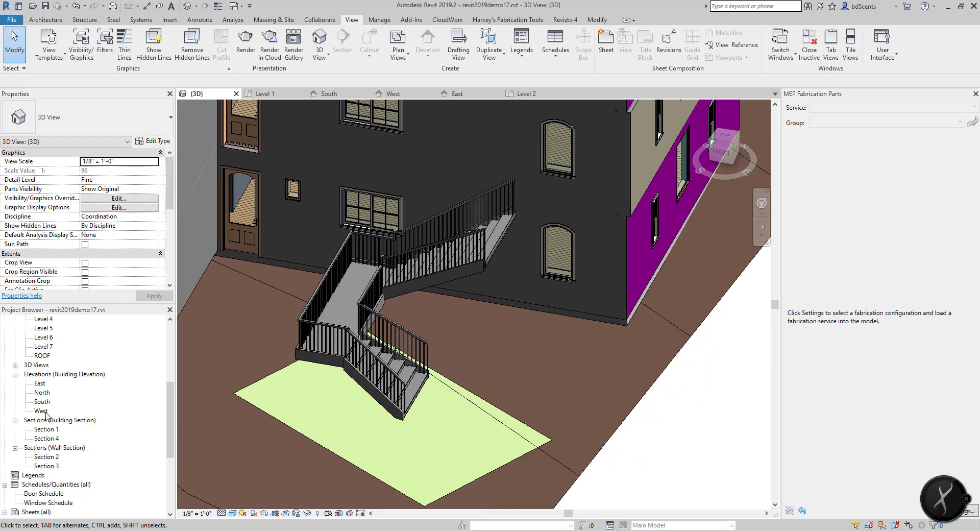
{"action": "scroll", "coordinate": [45, 411], "scroll_direction": "down", "scroll_amount": 2}
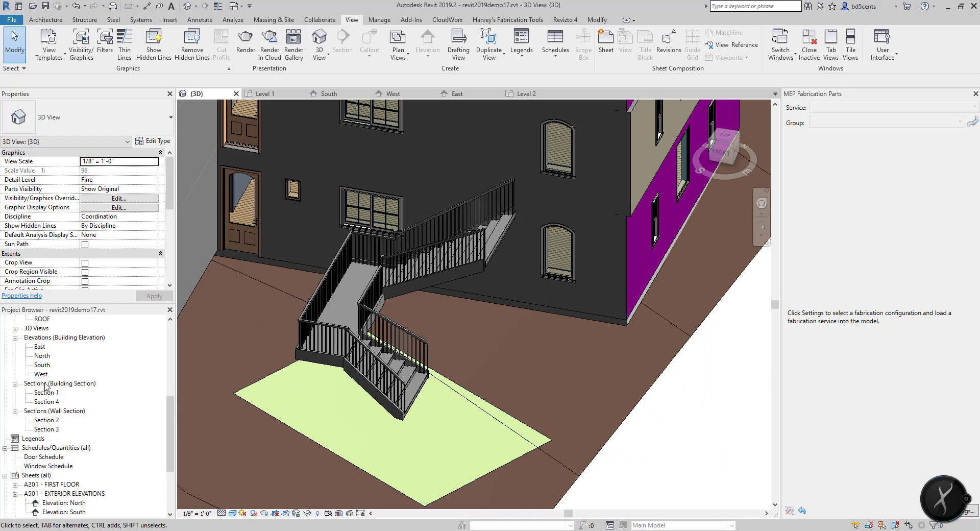
{"action": "double_click", "coordinate": [42, 365]}
{"action": "scroll", "coordinate": [467, 295], "scroll_direction": "up", "scroll_amount": 4}
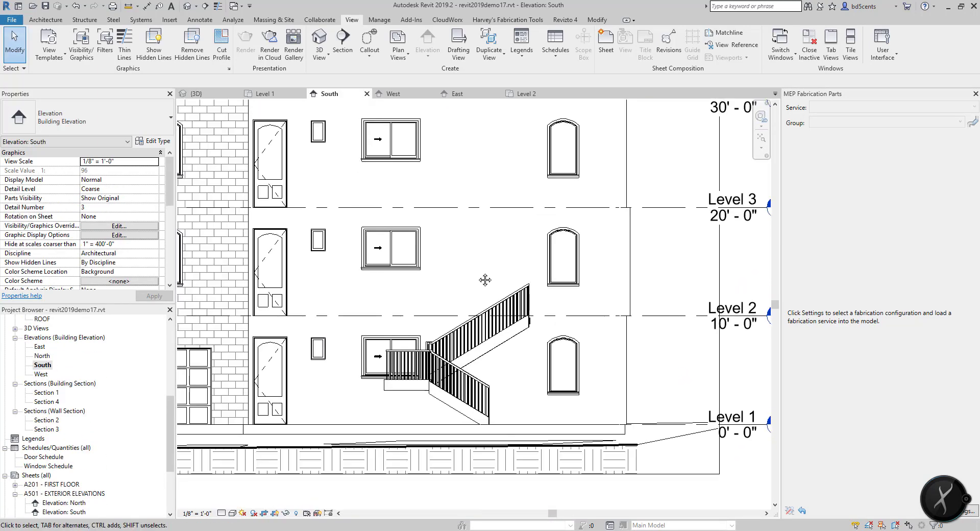
{"action": "scroll", "coordinate": [540, 317], "scroll_direction": "down", "scroll_amount": 2}
{"action": "scroll", "coordinate": [541, 316], "scroll_direction": "down", "scroll_amount": 3}
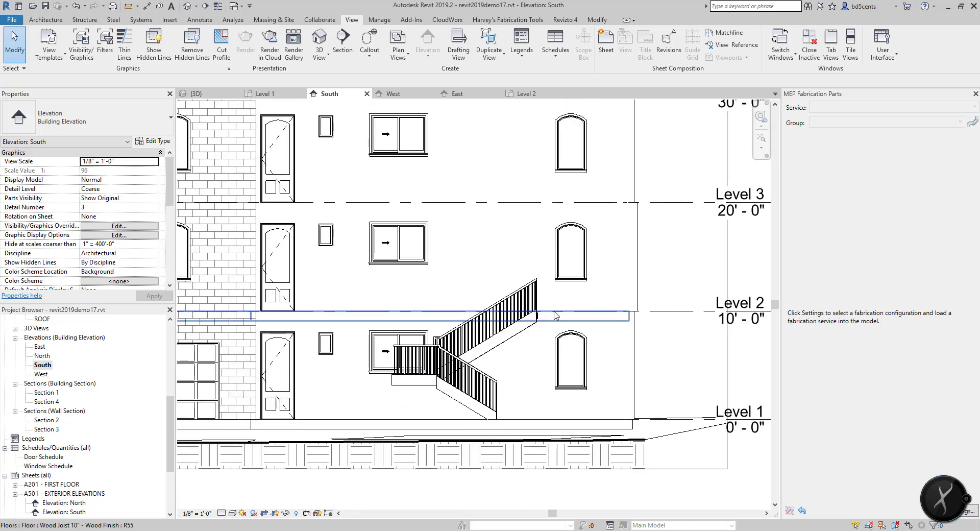
{"action": "scroll", "coordinate": [554, 315], "scroll_direction": "up", "scroll_amount": 3}
{"action": "scroll", "coordinate": [557, 316], "scroll_direction": "down", "scroll_amount": 2}
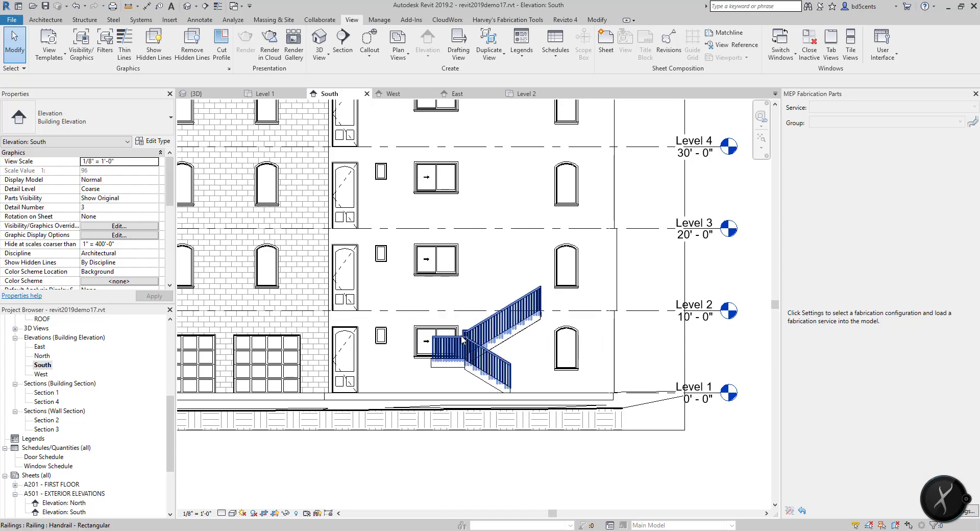
{"action": "left_click", "coordinate": [319, 42]}
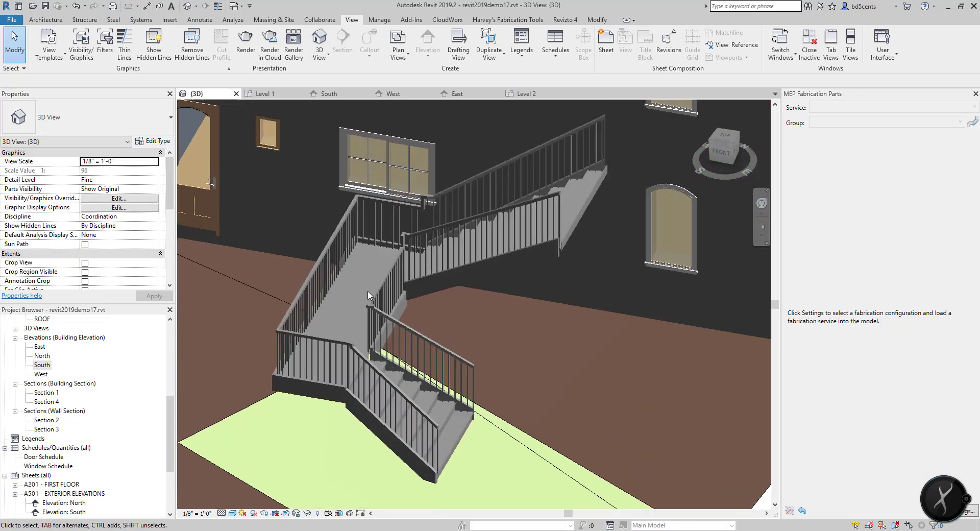
- Delete the stair's inner and outer railings, and undo both deletions
{"action": "left_click", "coordinate": [394, 274]}
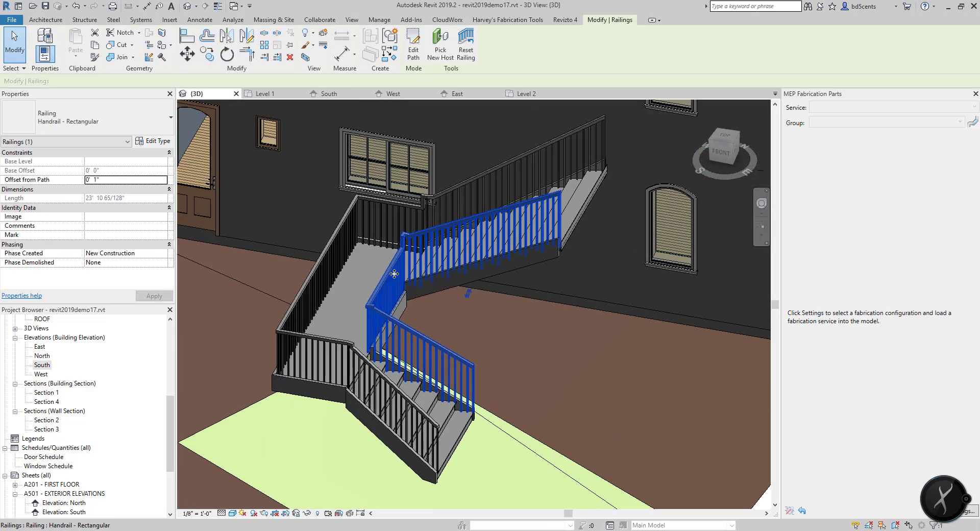
{"action": "left_click", "coordinate": [339, 235]}
{"action": "left_click", "coordinate": [405, 257]}
{"action": "key", "text": "Delete"}
{"action": "left_click", "coordinate": [347, 232]}
{"action": "key", "text": "Delete"}
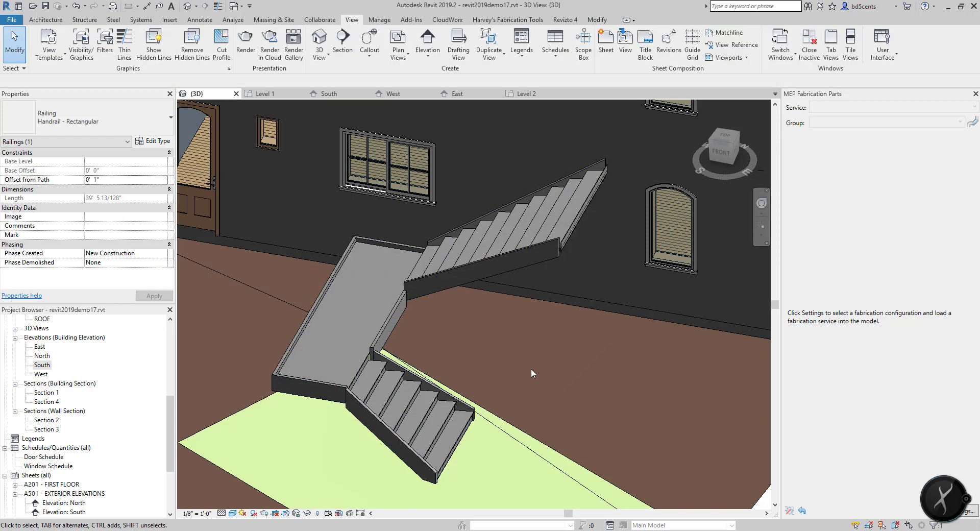
{"action": "key", "text": "ctrl+z"}
{"action": "key", "text": "ctrl+z"}
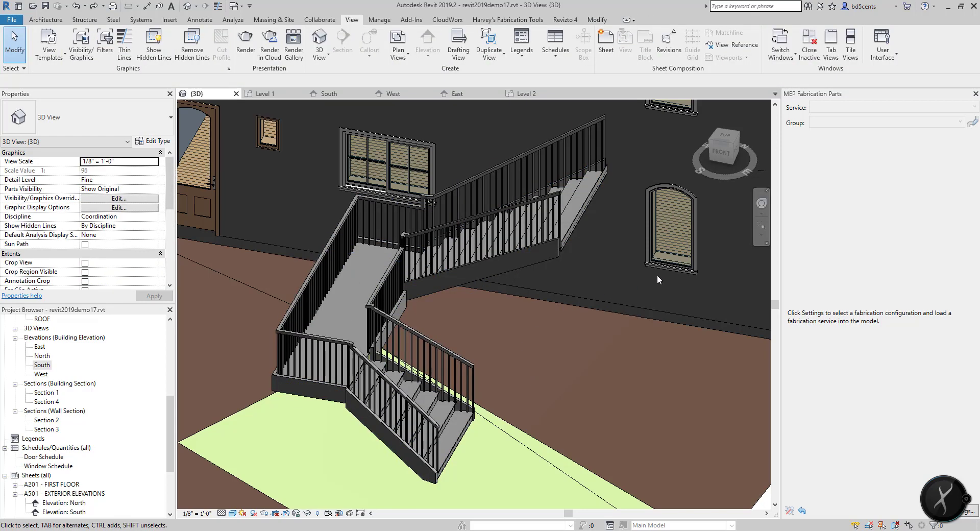
- Change the stair's inner railing type to Guardrail - Pipe
{"action": "scroll", "coordinate": [665, 284], "scroll_direction": "down", "scroll_amount": 1}
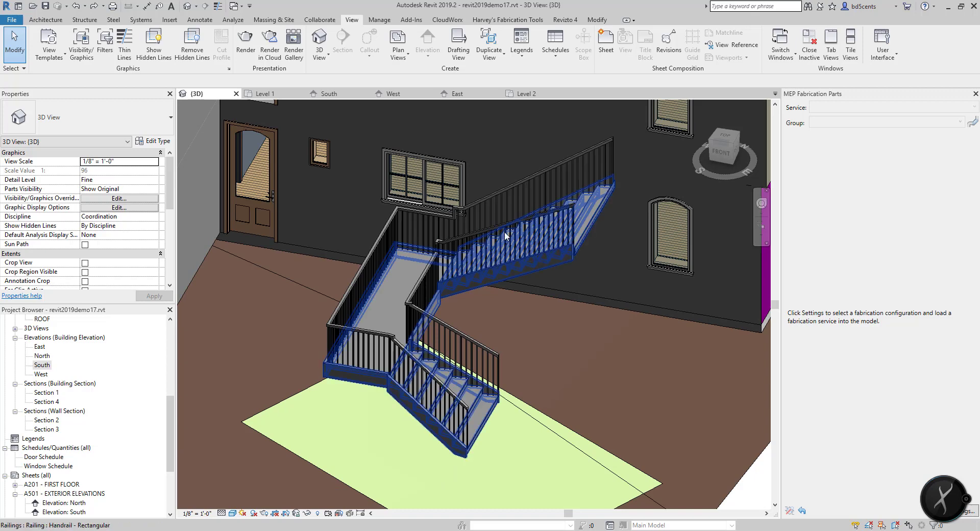
{"action": "left_click", "coordinate": [473, 232]}
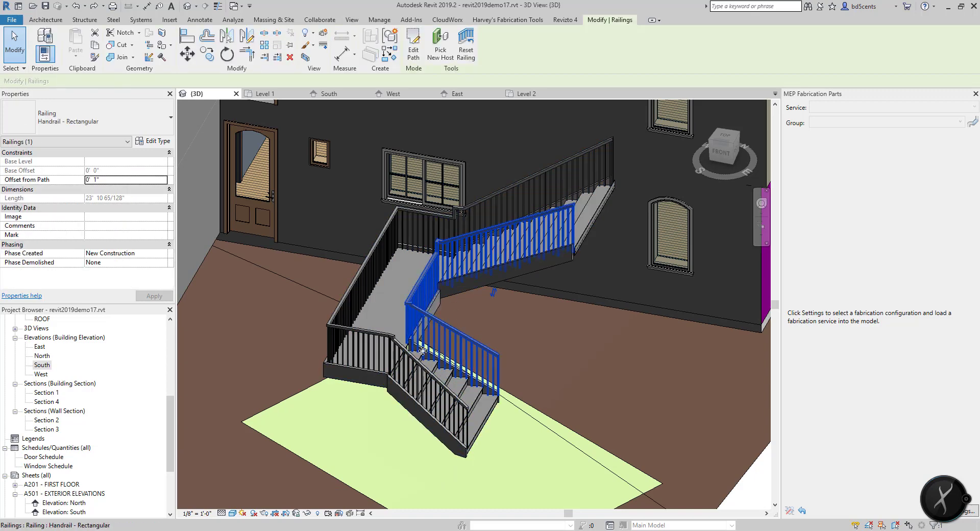
{"action": "left_click", "coordinate": [89, 118]}
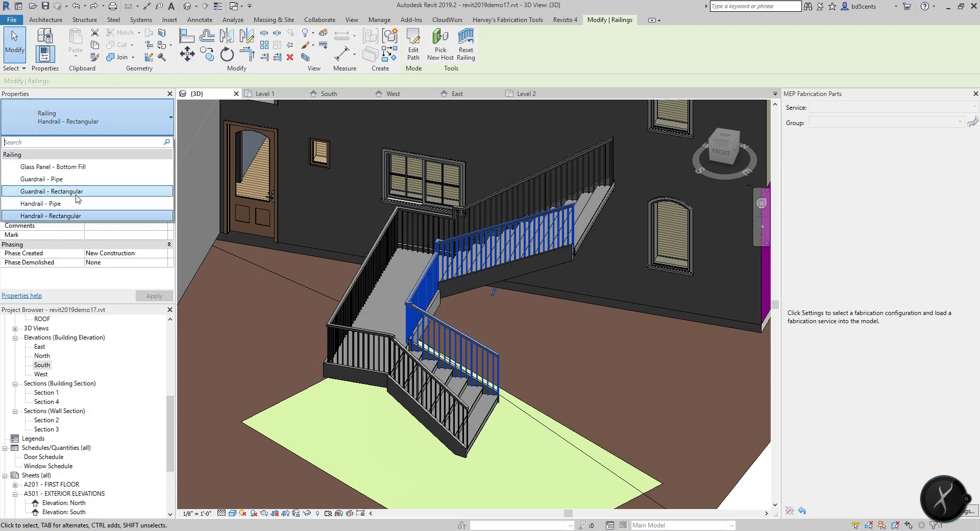
{"action": "left_click", "coordinate": [64, 179]}
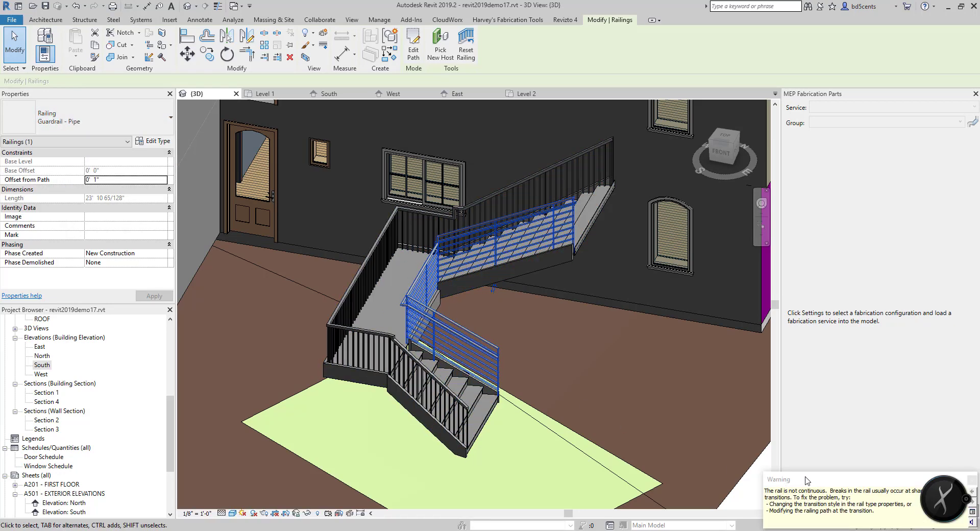
{"action": "key", "text": "Escape"}
- Examine the inner pipe railing's transitions at the landing from several angles in the 3D view
{"action": "left_click_drag", "start_coordinate": [795, 475], "coordinate": [757, 407]}
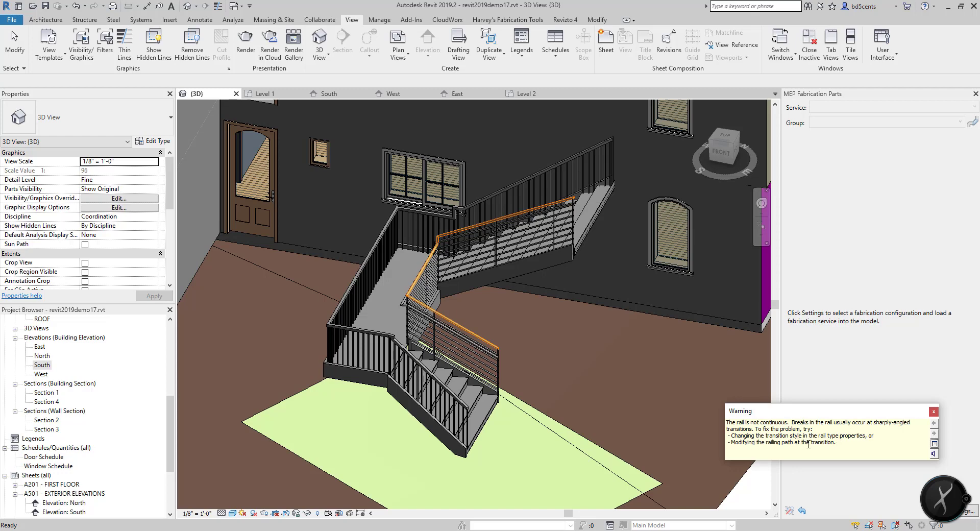
{"action": "mouse_move", "coordinate": [455, 240]}
{"action": "middle_mouse_down", "text": "shift"}
{"action": "mouse_move", "coordinate": [436, 267]}
{"action": "mouse_move", "coordinate": [459, 256]}
{"action": "middle_mouse_up", "text": "shift"}
{"action": "left_click", "coordinate": [435, 267]}
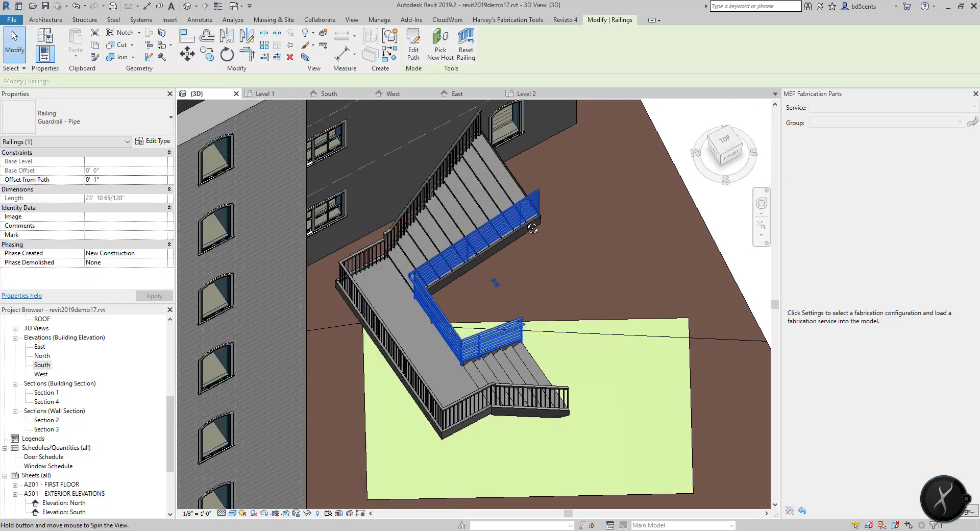
{"action": "middle_click_drag", "start_coordinate": [533, 229], "coordinate": [357, 174], "text": "shift"}
{"action": "key", "text": "Escape"}
{"action": "scroll", "coordinate": [509, 213], "scroll_direction": "up", "scroll_amount": 5}
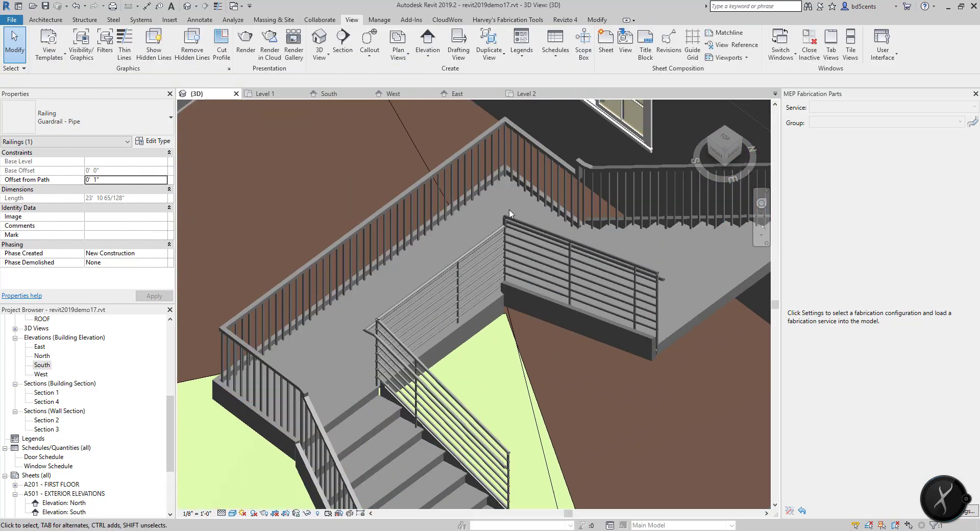
{"action": "scroll", "coordinate": [409, 354], "scroll_direction": "down", "scroll_amount": 2}
{"action": "middle_click_drag", "start_coordinate": [410, 354], "coordinate": [418, 296]}
{"action": "scroll", "coordinate": [418, 296], "scroll_direction": "down", "scroll_amount": 1}
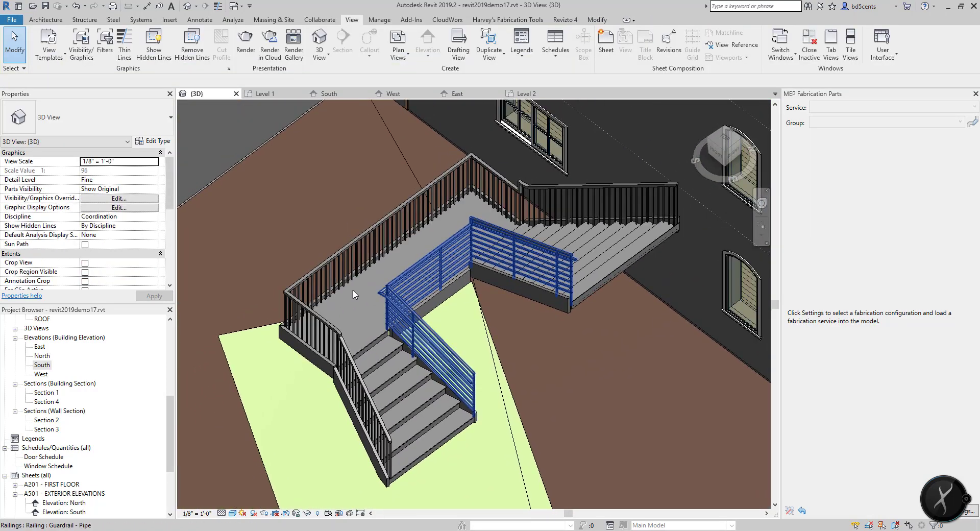
- Change the stair's outer railing type to Guardrail - Pipe
{"action": "left_click", "coordinate": [342, 261]}
{"action": "left_click", "coordinate": [92, 118]}
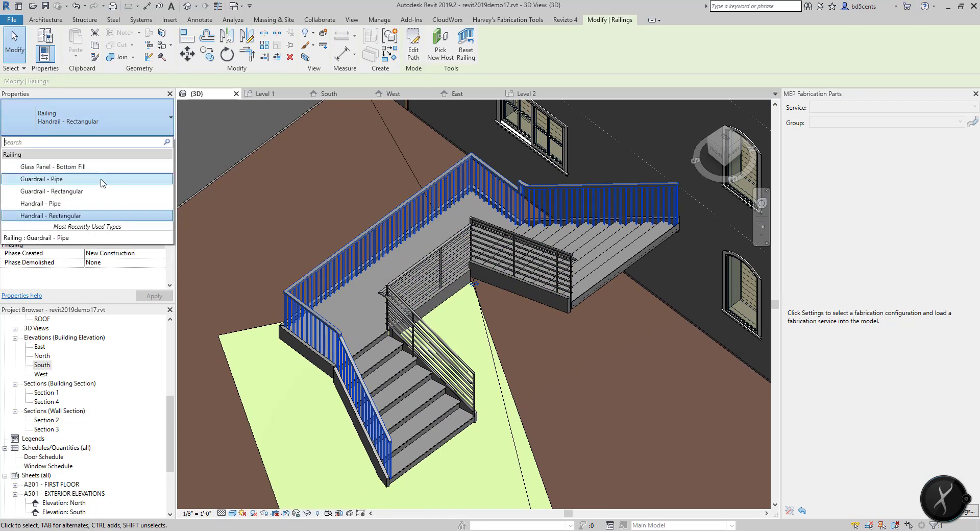
{"action": "left_click", "coordinate": [102, 179]}
{"action": "scroll", "coordinate": [510, 321], "scroll_direction": "down", "scroll_amount": 3}
{"action": "scroll", "coordinate": [634, 379], "scroll_direction": "down", "scroll_amount": 1}
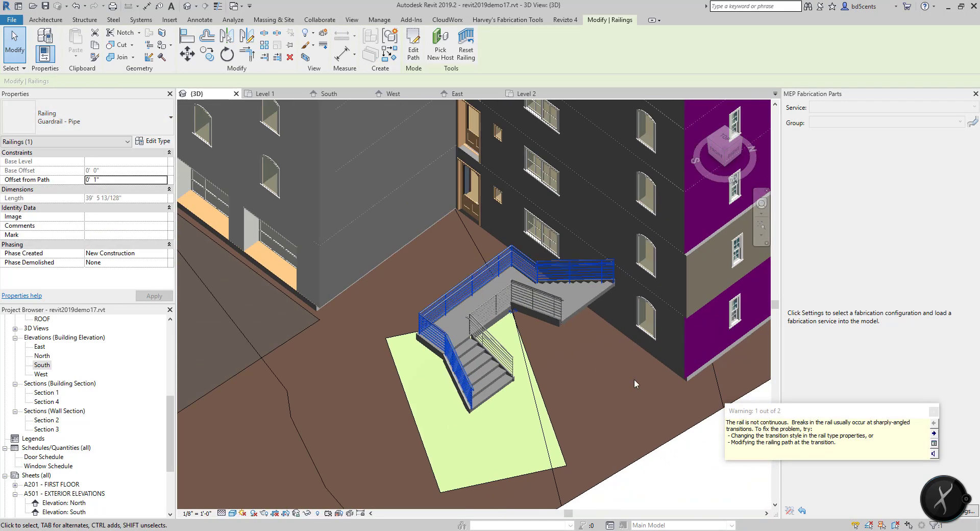
{"action": "left_click", "coordinate": [631, 386]}
- Examine both pipe railings along the stair in 3D and in the South elevation
{"action": "scroll", "coordinate": [529, 326], "scroll_direction": "up", "scroll_amount": 5}
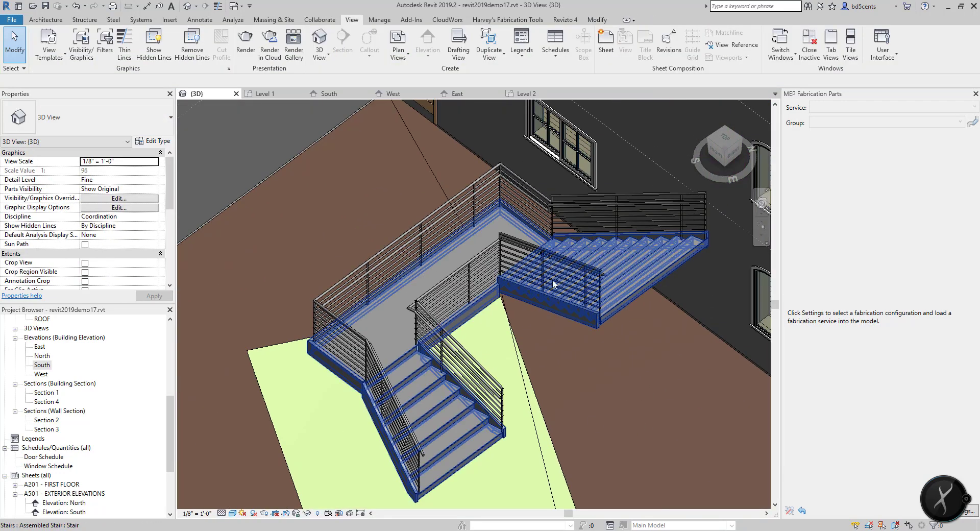
{"action": "middle_click_drag", "start_coordinate": [445, 229], "coordinate": [484, 206], "text": "shift"}
{"action": "scroll", "coordinate": [561, 324], "scroll_direction": "down", "scroll_amount": 5}
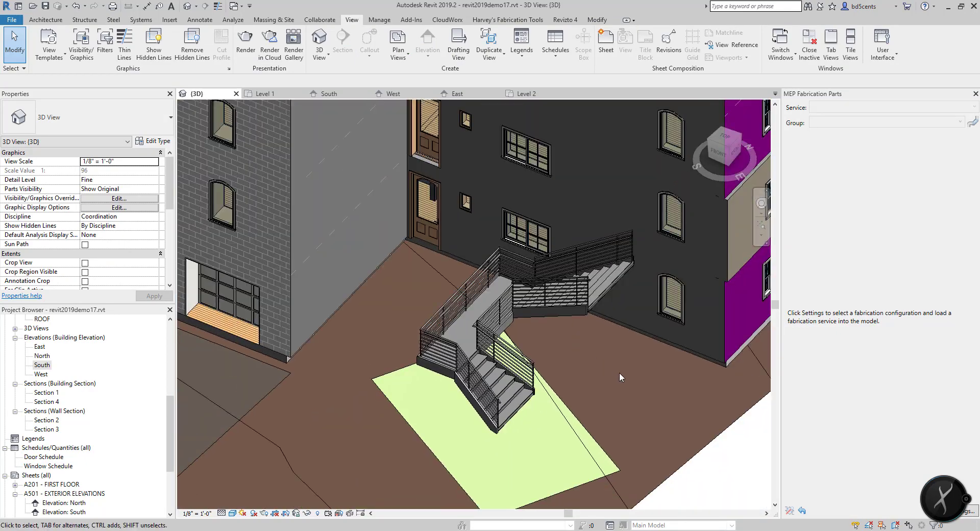
{"action": "scroll", "coordinate": [18, 365], "scroll_direction": "down", "scroll_amount": 2}
{"action": "scroll", "coordinate": [47, 357], "scroll_direction": "up", "scroll_amount": 2}
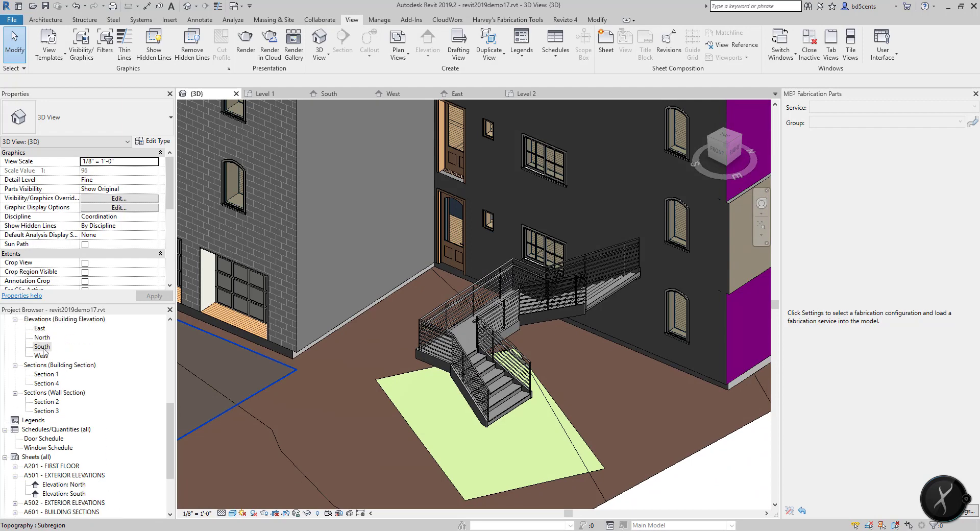
{"action": "double_click", "coordinate": [43, 346]}
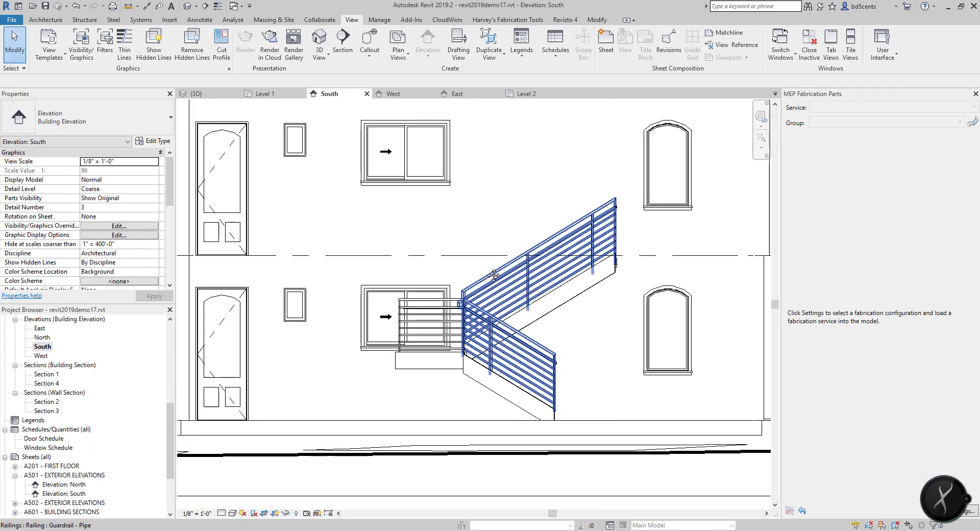
{"action": "middle_click_drag", "start_coordinate": [500, 356], "coordinate": [474, 361]}
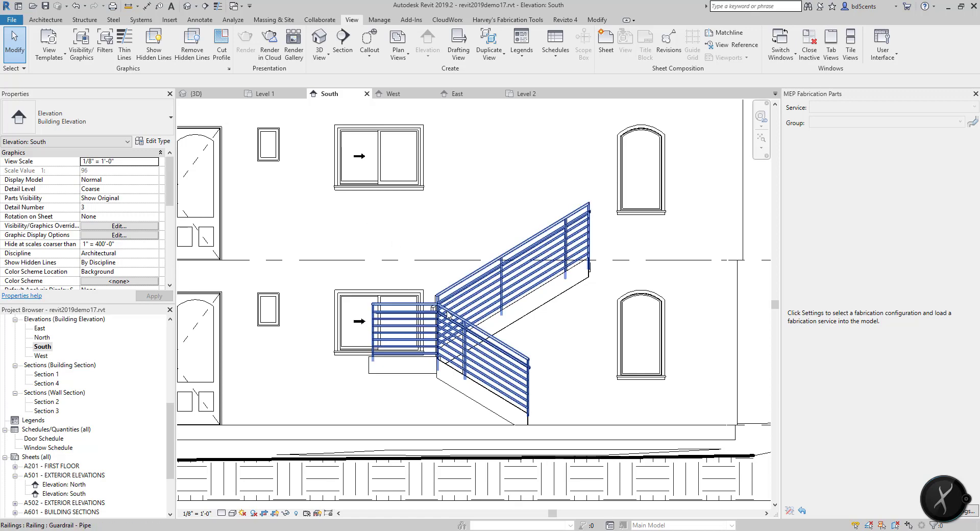
- Open the inner railing's path for editing in the Level 1 floor plan
{"action": "left_click", "coordinate": [505, 282]}
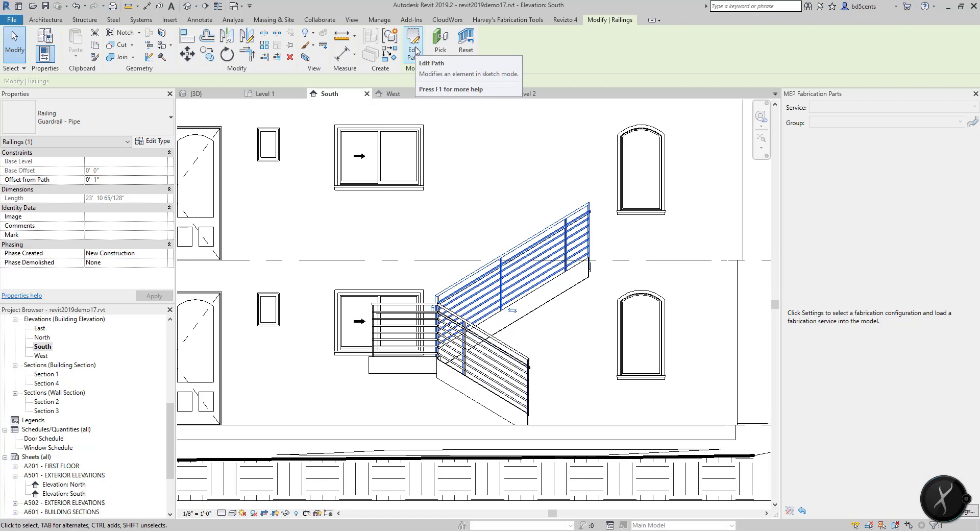
{"action": "left_click", "coordinate": [413, 50]}
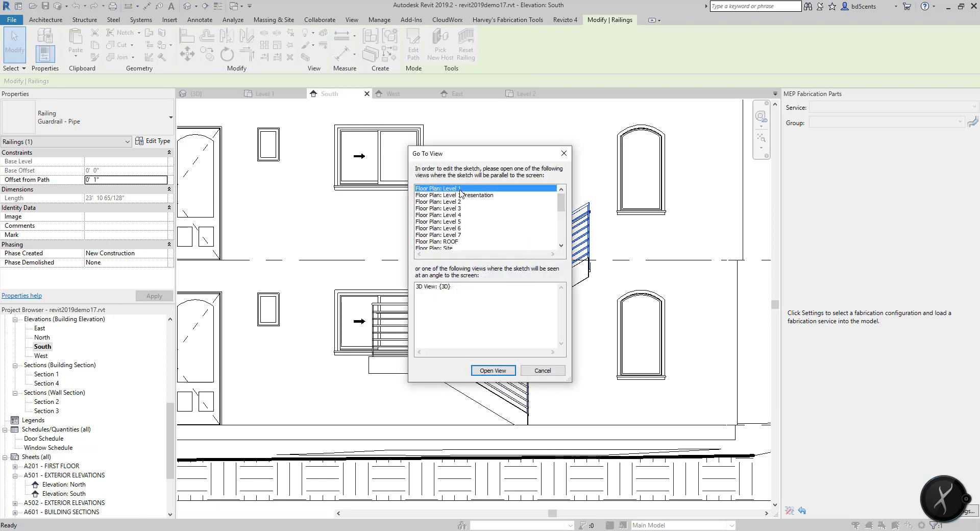
{"action": "double_click", "coordinate": [470, 194]}
{"action": "middle_click_drag", "start_coordinate": [452, 269], "coordinate": [453, 351]}
{"action": "scroll", "coordinate": [452, 351], "scroll_direction": "down", "scroll_amount": 1}
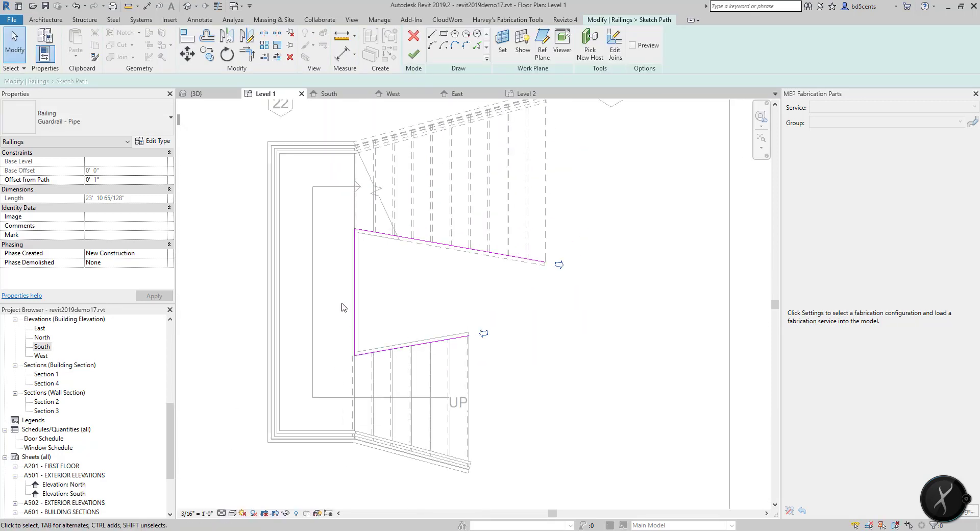
- Shorten the inner railing path's upper-run segment to about 5' 8 9/256" and finish the path edit
{"action": "scroll", "coordinate": [492, 252], "scroll_direction": "up", "scroll_amount": 1}
{"action": "left_click", "coordinate": [561, 266]}
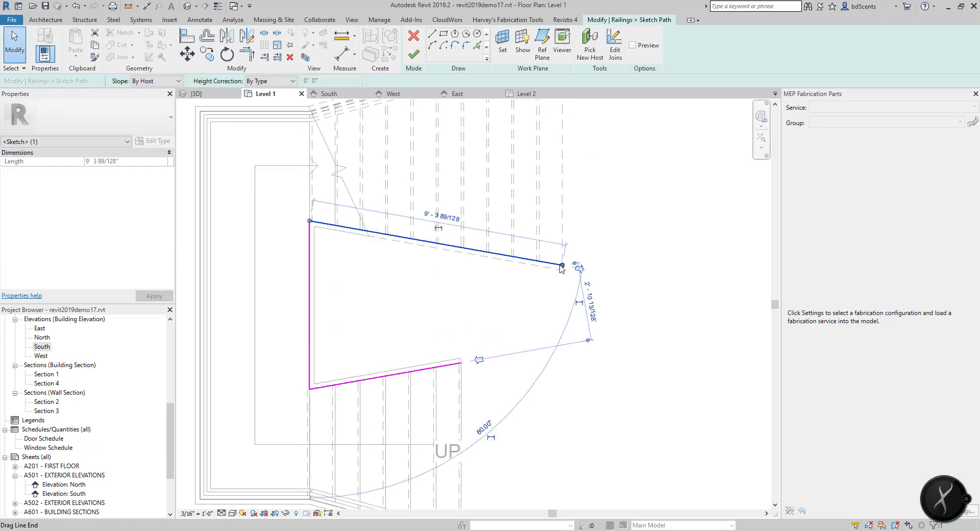
{"action": "left_click_drag", "start_coordinate": [561, 266], "coordinate": [463, 248]}
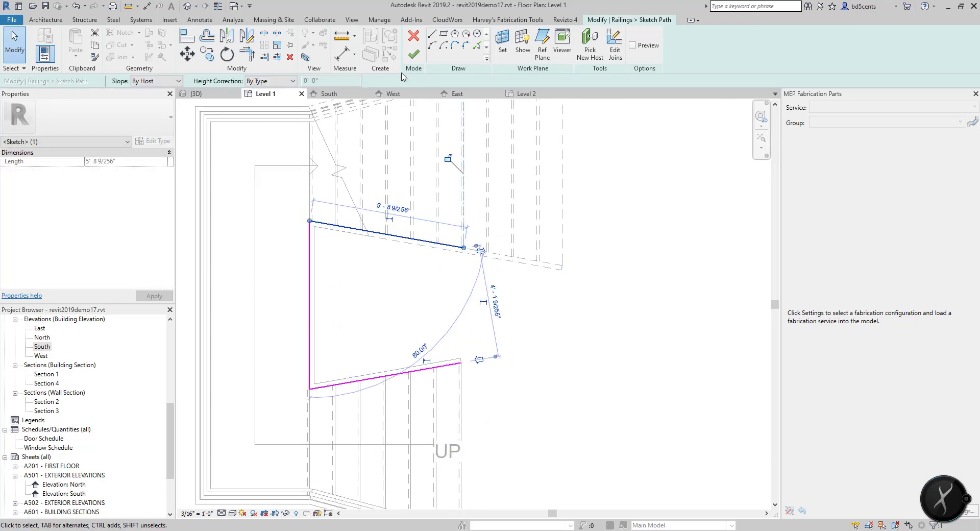
{"action": "left_click", "coordinate": [414, 53]}
{"action": "left_click", "coordinate": [461, 259]}
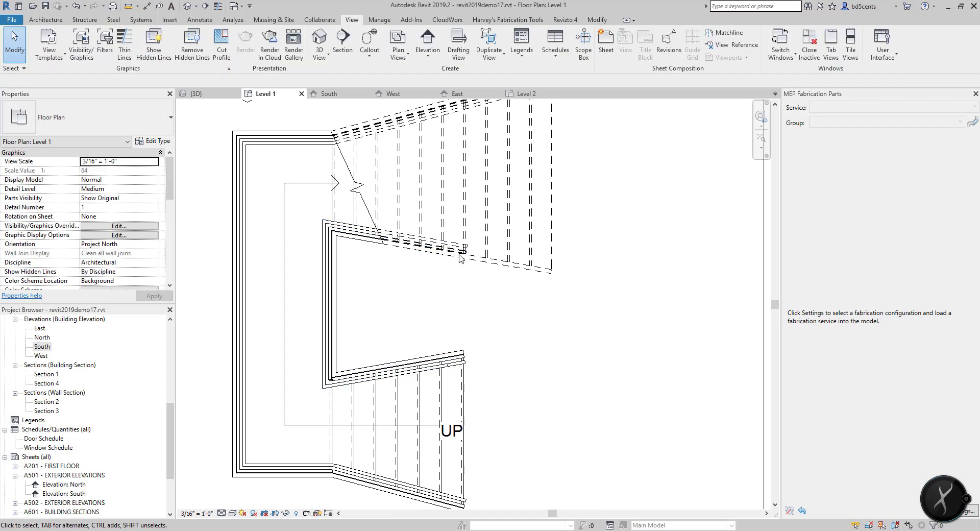
- Undo the finished path edit and the shortening of the upper-run segment
{"action": "key", "text": "ctrl+z"}
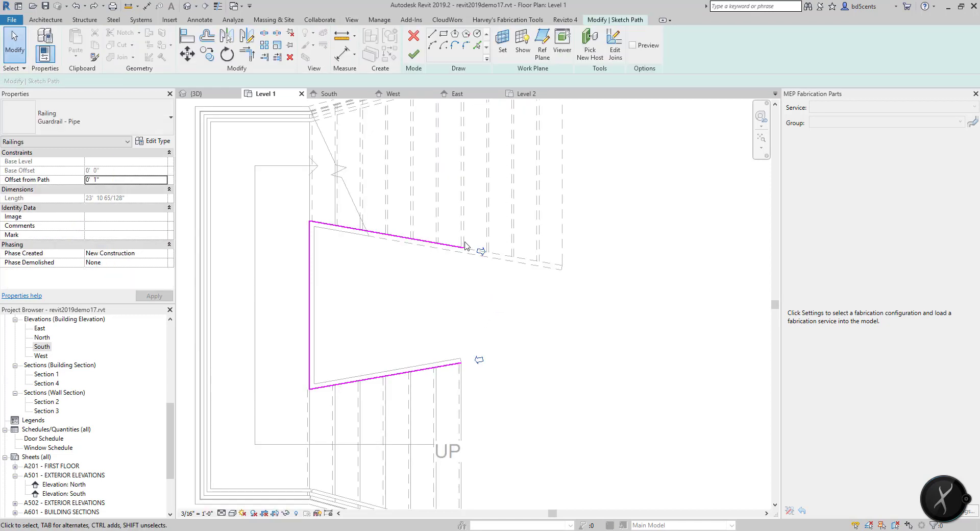
{"action": "scroll", "coordinate": [464, 330], "scroll_direction": "down", "scroll_amount": 3}
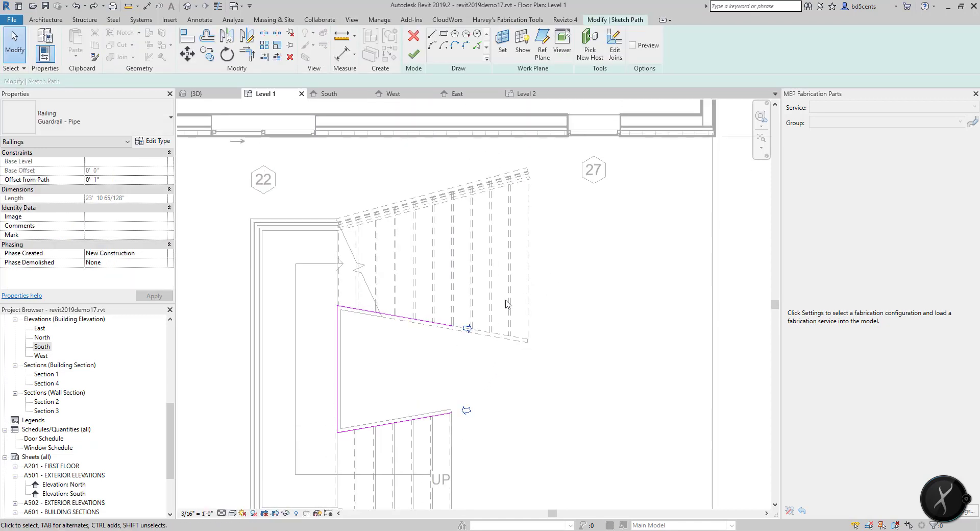
{"action": "key", "text": "ctrl+z"}
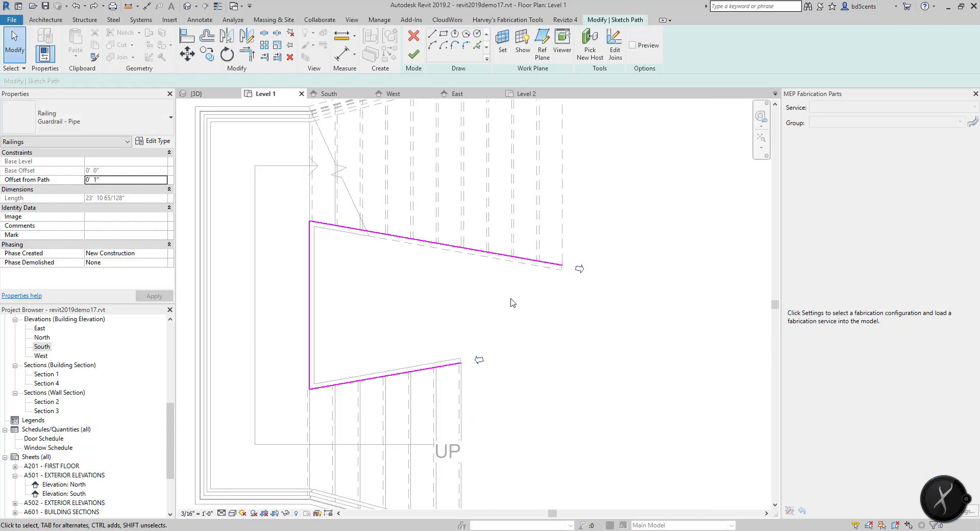
{"action": "scroll", "coordinate": [535, 271], "scroll_direction": "down", "scroll_amount": 1}
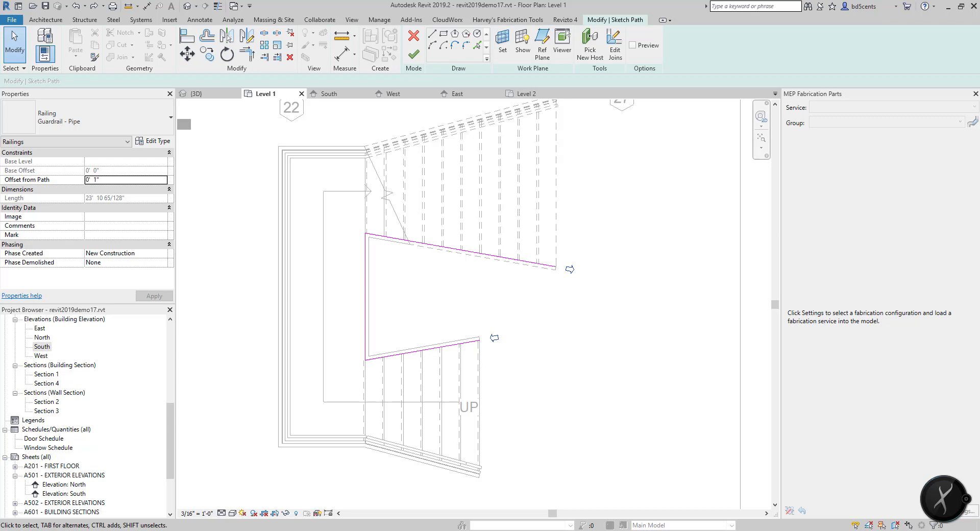
- Delete the lower-run segment from the inner railing's path, finish the edit, and show the stair in 3D
{"action": "left_click", "coordinate": [436, 346]}
{"action": "key", "text": "Delete"}
{"action": "left_click", "coordinate": [414, 54]}
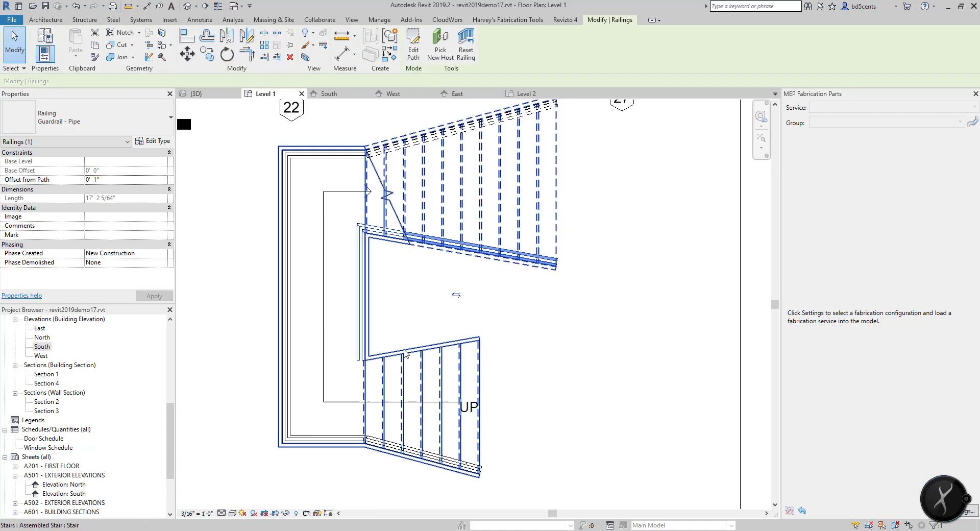
{"action": "left_click", "coordinate": [355, 19]}
{"action": "left_click", "coordinate": [319, 40]}
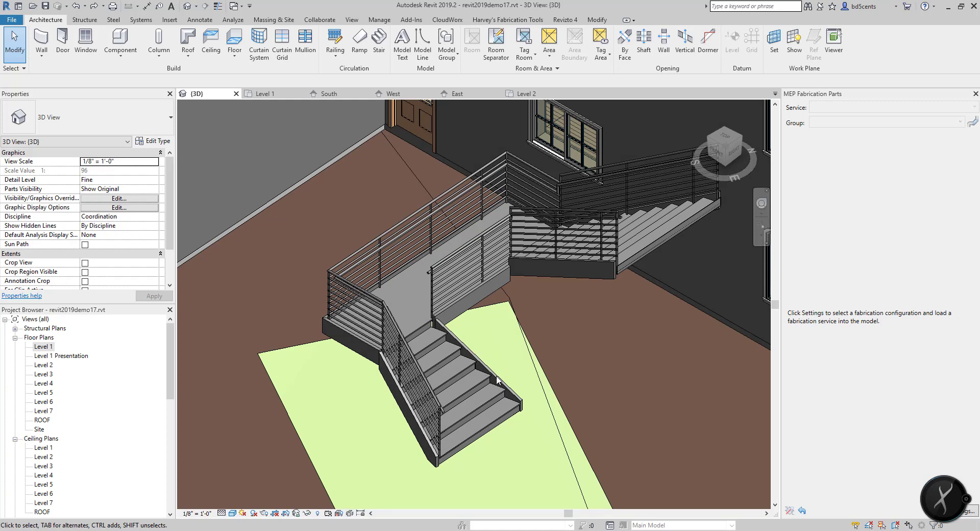
- In the Level 1 plan, sketch a new railing path about 5' 4 81/128" long along the lower run's inner edge
{"action": "double_click", "coordinate": [47, 347]}
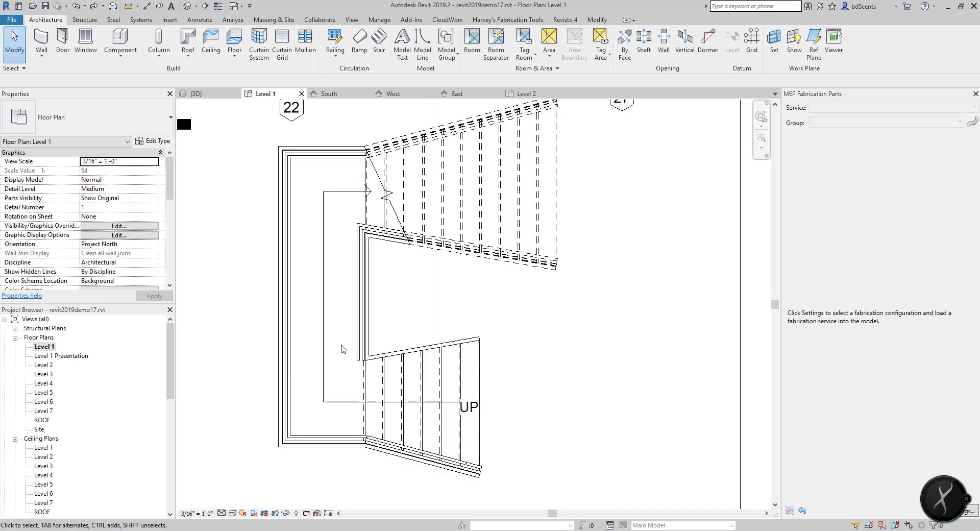
{"action": "left_click", "coordinate": [335, 54]}
{"action": "left_click", "coordinate": [356, 74]}
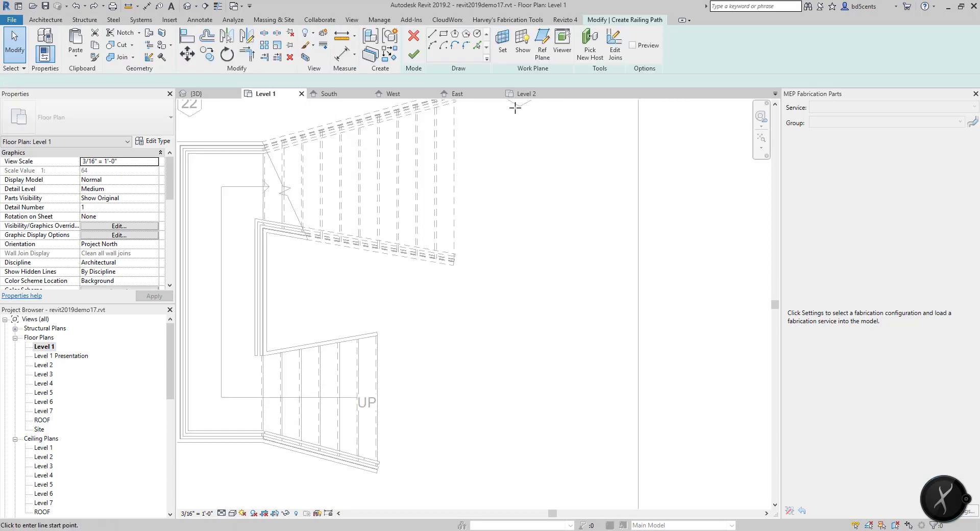
{"action": "left_click", "coordinate": [378, 332]}
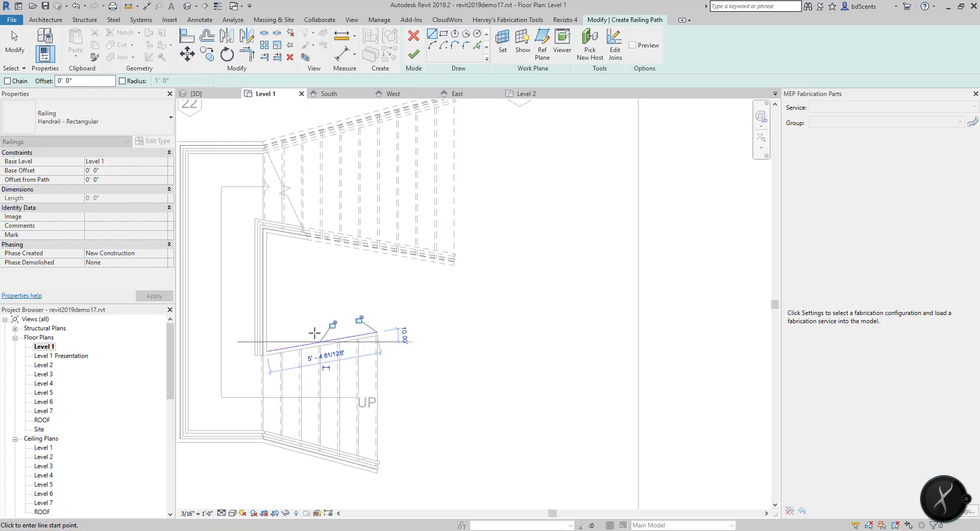
{"action": "left_click", "coordinate": [266, 352]}
- Align the new railing path line with the stair's reference line along the lower run's inner edge
{"action": "key", "text": "Escape"}
{"action": "key", "text": "a"}
{"action": "key", "text": "l"}
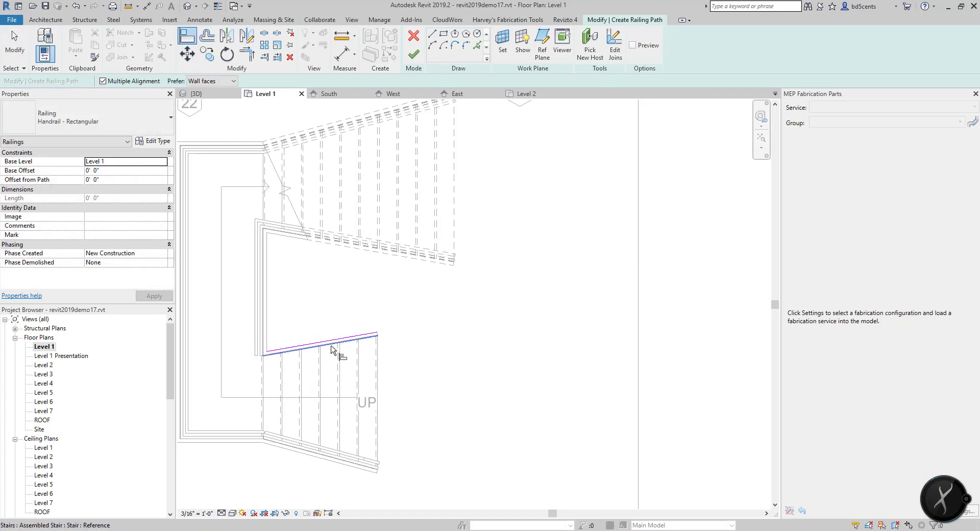
{"action": "left_click", "coordinate": [335, 344]}
{"action": "scroll", "coordinate": [256, 353], "scroll_direction": "up", "scroll_amount": 3}
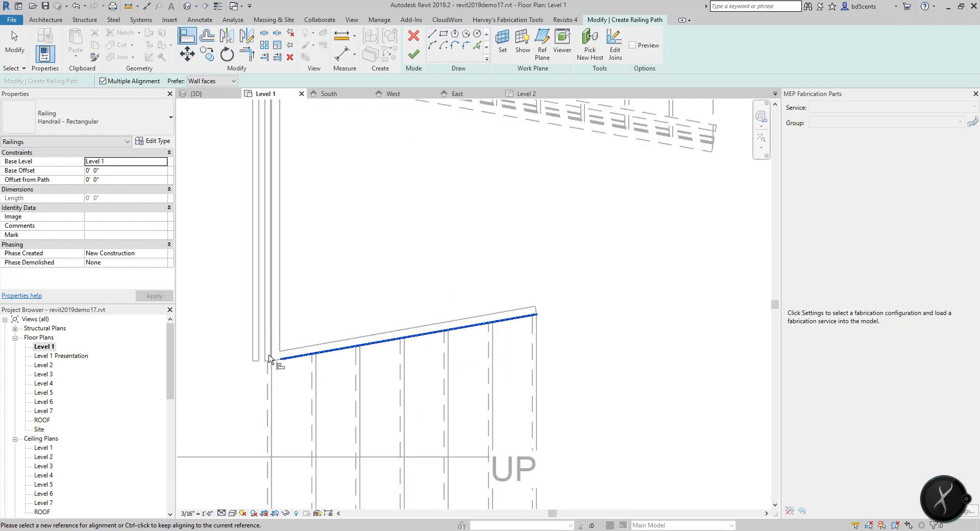
{"action": "scroll", "coordinate": [269, 341], "scroll_direction": "down", "scroll_amount": 2}
- Extend the railing path's upper end to the landing corner, making it 5' 7 5/256" long, and finish the railing sketch
{"action": "key", "text": "Escape"}
{"action": "key", "text": "Escape"}
{"action": "left_click", "coordinate": [277, 349]}
{"action": "left_click_drag", "start_coordinate": [276, 352], "coordinate": [268, 350]}
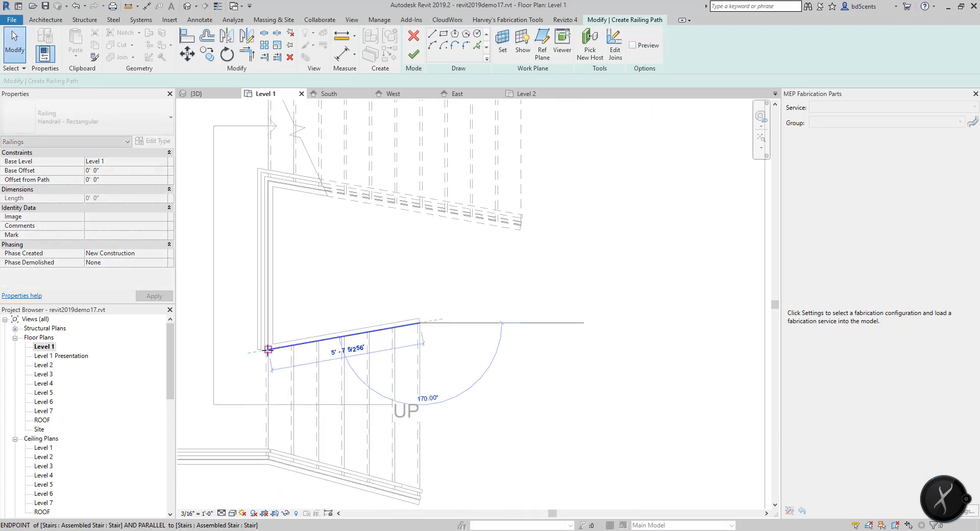
{"action": "key", "text": "Escape"}
{"action": "middle_click_drag", "start_coordinate": [362, 308], "coordinate": [386, 283]}
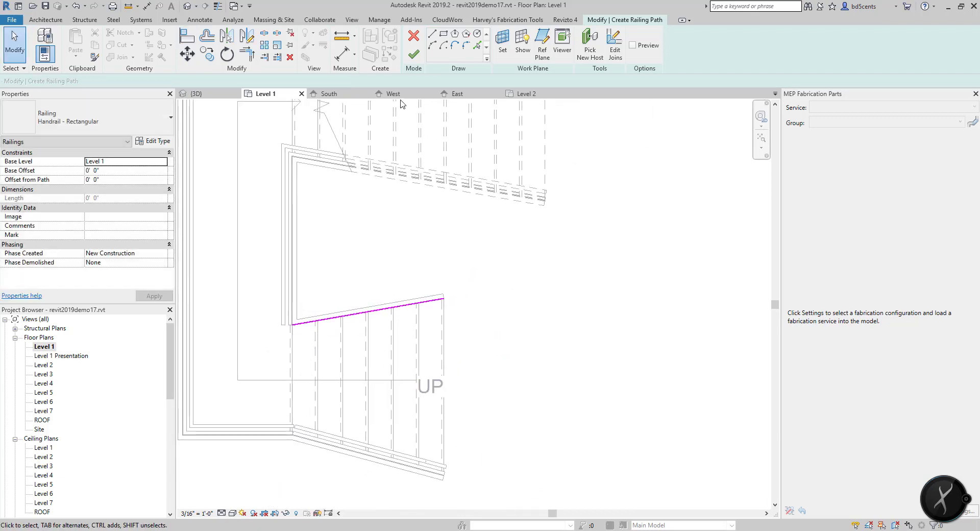
{"action": "left_click", "coordinate": [412, 55]}
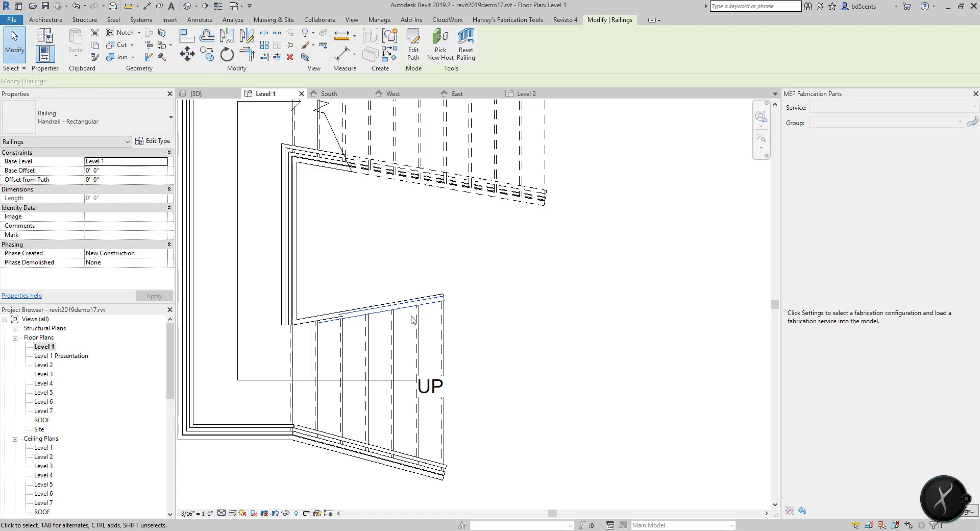
- Show the new Handrail - Rectangular railing in the 3D view and assign the stair as its host
{"action": "left_click", "coordinate": [352, 19]}
{"action": "left_click", "coordinate": [319, 41]}
{"action": "scroll", "coordinate": [487, 349], "scroll_direction": "up", "scroll_amount": 2}
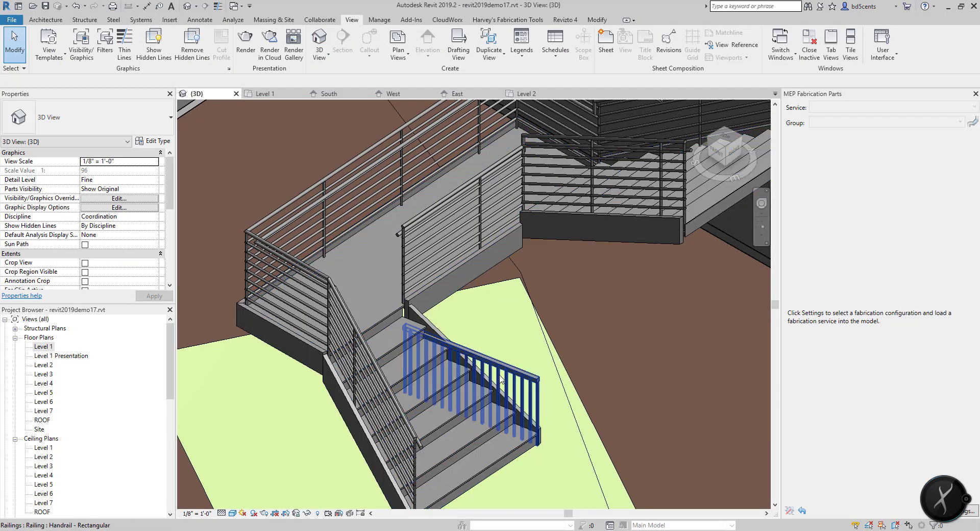
{"action": "left_click", "coordinate": [478, 355]}
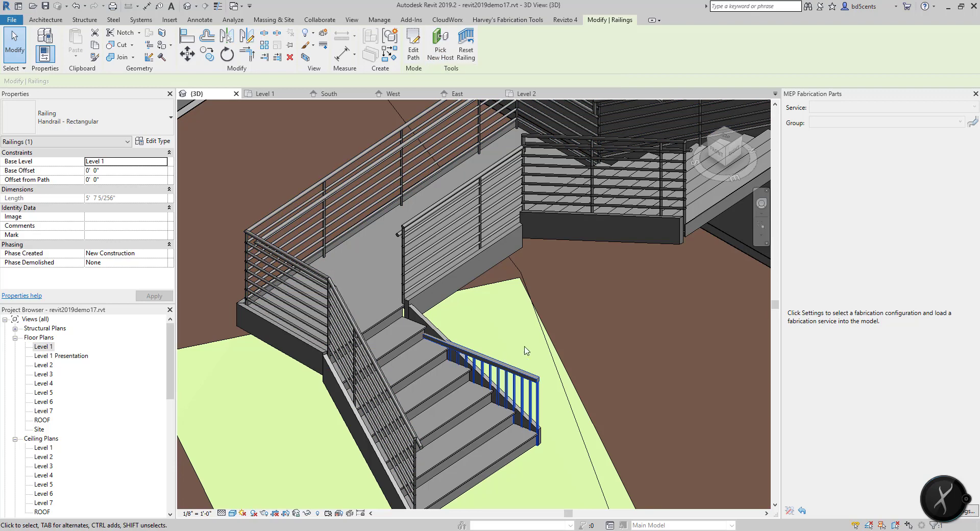
{"action": "key", "text": "Escape"}
{"action": "left_click", "coordinate": [496, 364]}
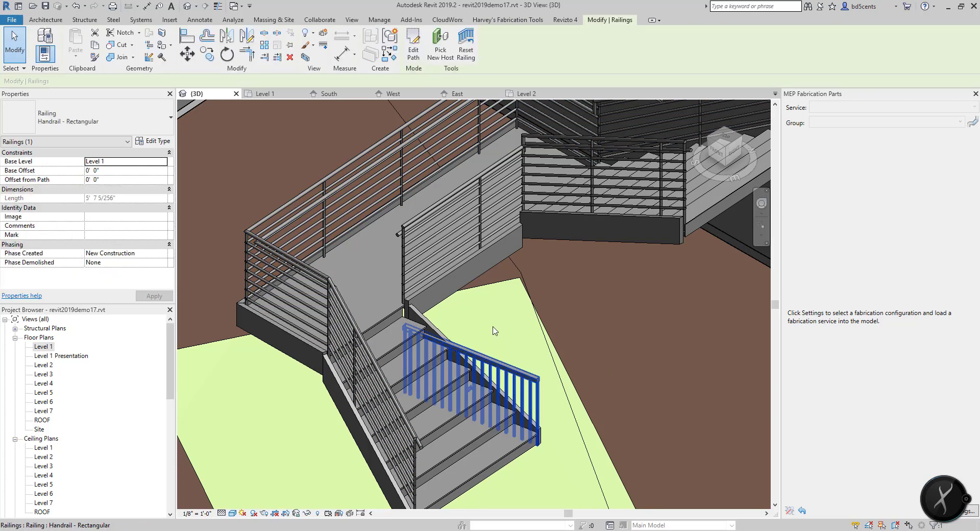
{"action": "left_click", "coordinate": [425, 318]}
{"action": "middle_click_drag", "start_coordinate": [420, 260], "coordinate": [404, 238]}
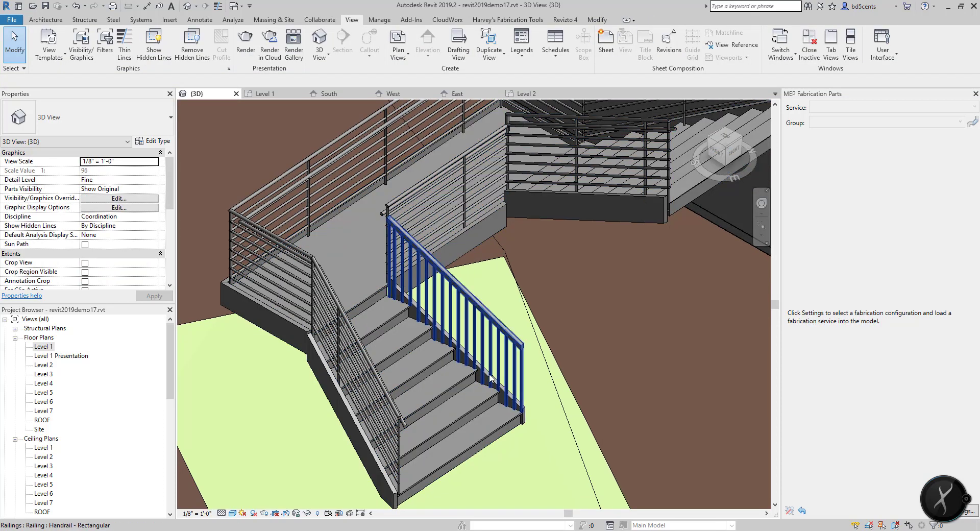
- Change the separate railing along the lower run's inner edge to the Guardrail - Pipe type
{"action": "left_click", "coordinate": [417, 247]}
{"action": "left_click", "coordinate": [128, 119]}
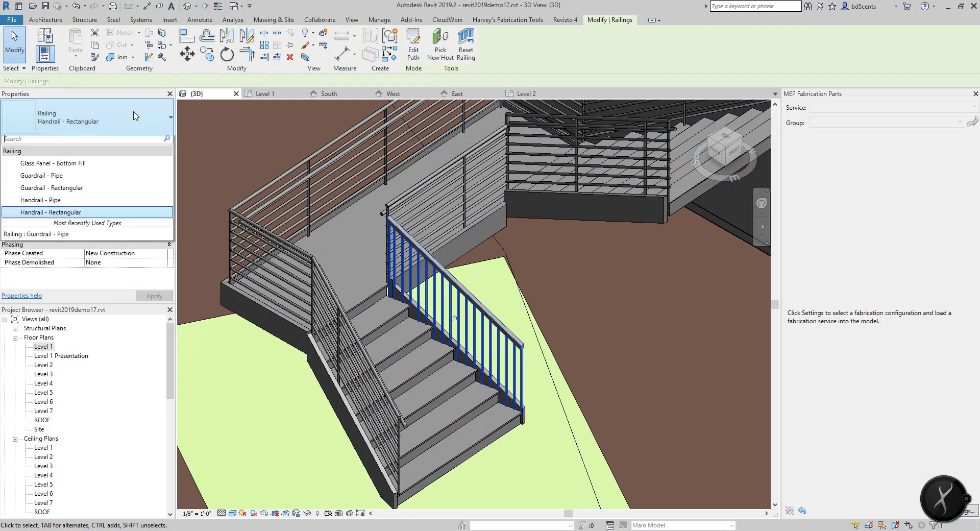
{"action": "left_click", "coordinate": [119, 179]}
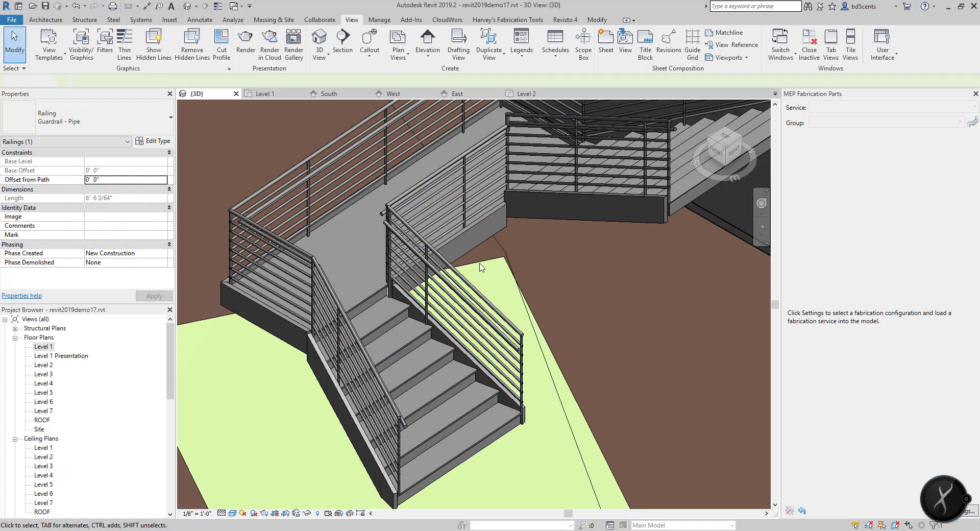
{"action": "key", "text": "Escape"}
- Examine from above how the separate lower-run railing meets the inner landing railing at the corner
{"action": "scroll", "coordinate": [398, 214], "scroll_direction": "up", "scroll_amount": 2}
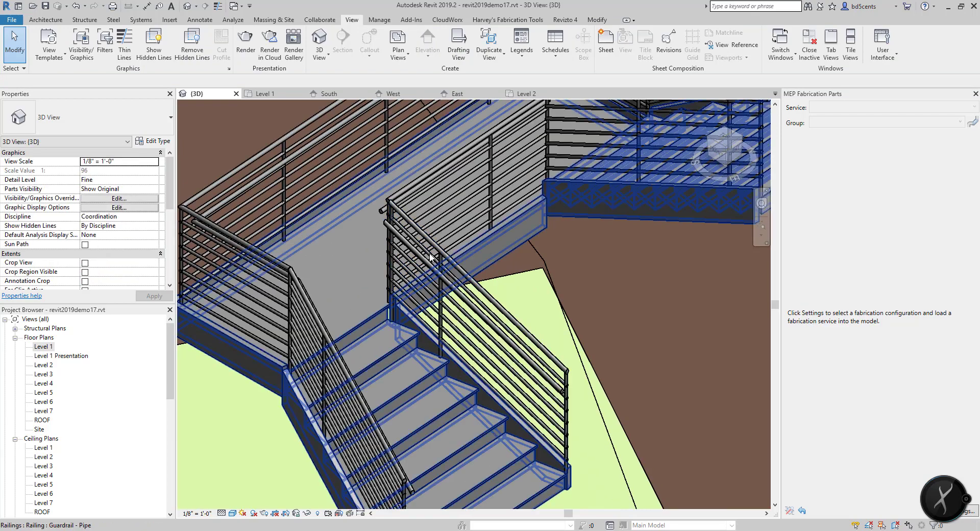
{"action": "scroll", "coordinate": [431, 258], "scroll_direction": "down", "scroll_amount": 2}
{"action": "middle_click_drag", "start_coordinate": [431, 257], "coordinate": [485, 327], "text": "shift"}
{"action": "scroll", "coordinate": [357, 352], "scroll_direction": "up", "scroll_amount": 5}
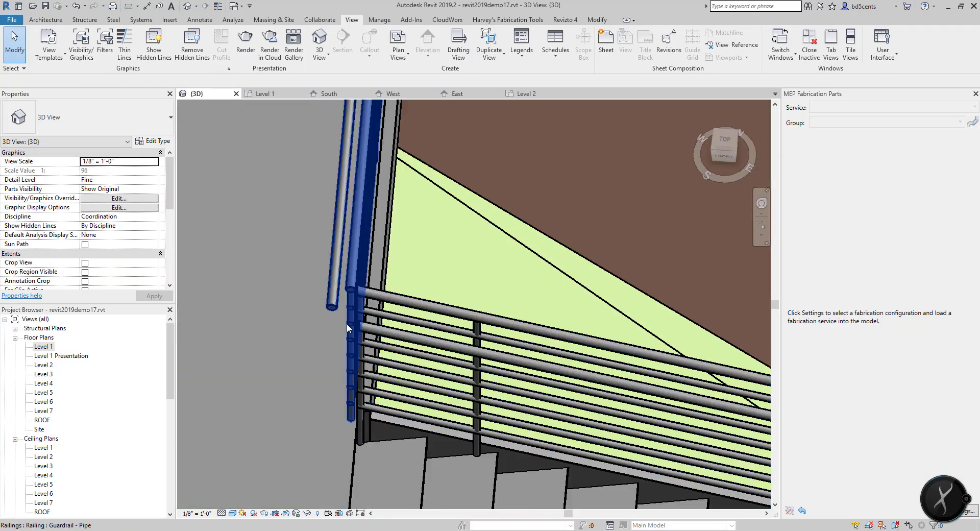
{"action": "scroll", "coordinate": [375, 332], "scroll_direction": "down", "scroll_amount": 2}
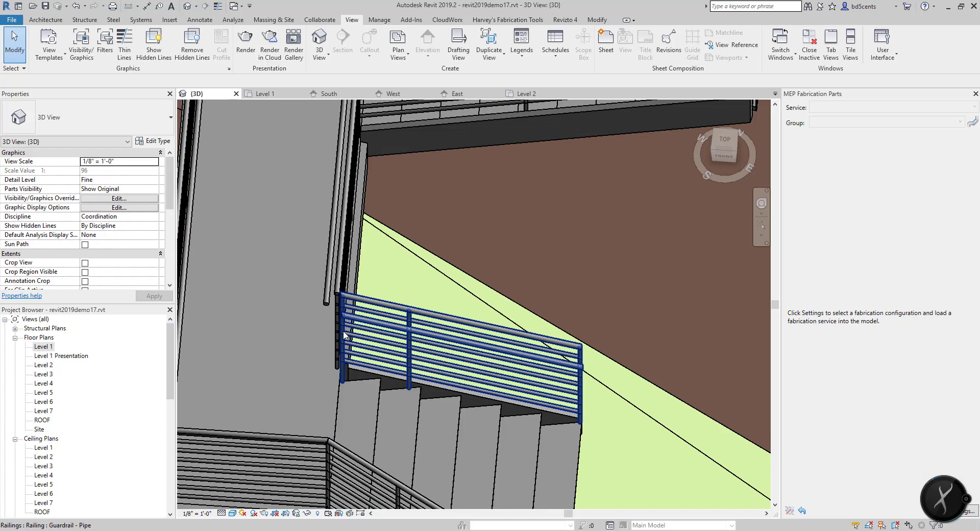
{"action": "scroll", "coordinate": [344, 335], "scroll_direction": "down", "scroll_amount": 3}
{"action": "scroll", "coordinate": [356, 288], "scroll_direction": "up", "scroll_amount": 2}
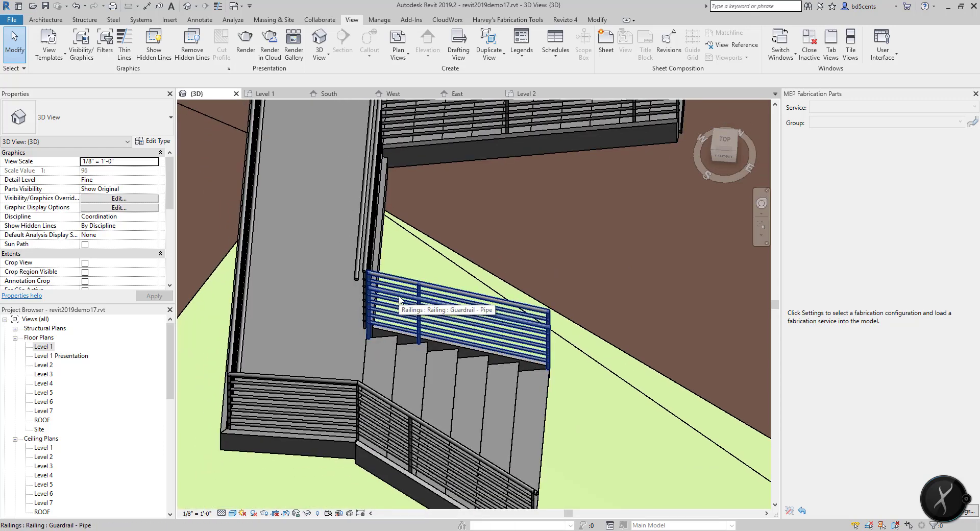
- Delete the separate railing along the lower run's inner edge
{"action": "middle_click_drag", "start_coordinate": [400, 300], "coordinate": [462, 286], "text": "shift"}
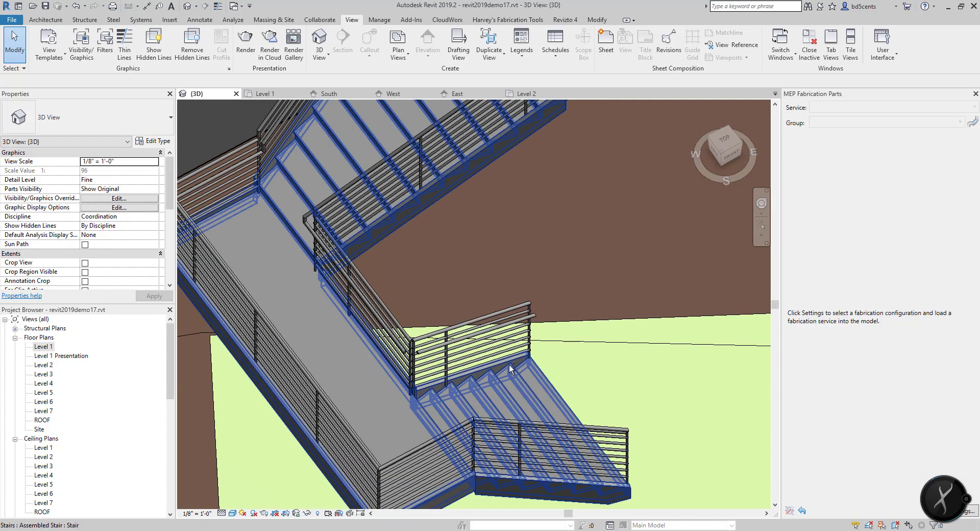
{"action": "middle_click_drag", "start_coordinate": [510, 368], "coordinate": [513, 342], "text": "shift"}
{"action": "key", "text": "Delete"}
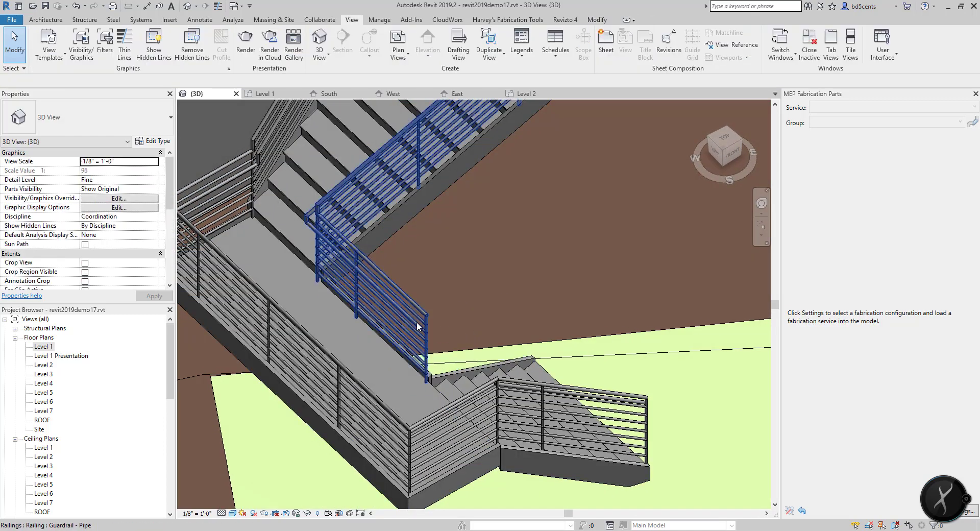
- In the Level 1 plan, extend the inner railing's path along the lower run by picking the stair's reference line, and finish the sketch
{"action": "left_click", "coordinate": [421, 326]}
{"action": "left_click", "coordinate": [414, 45]}
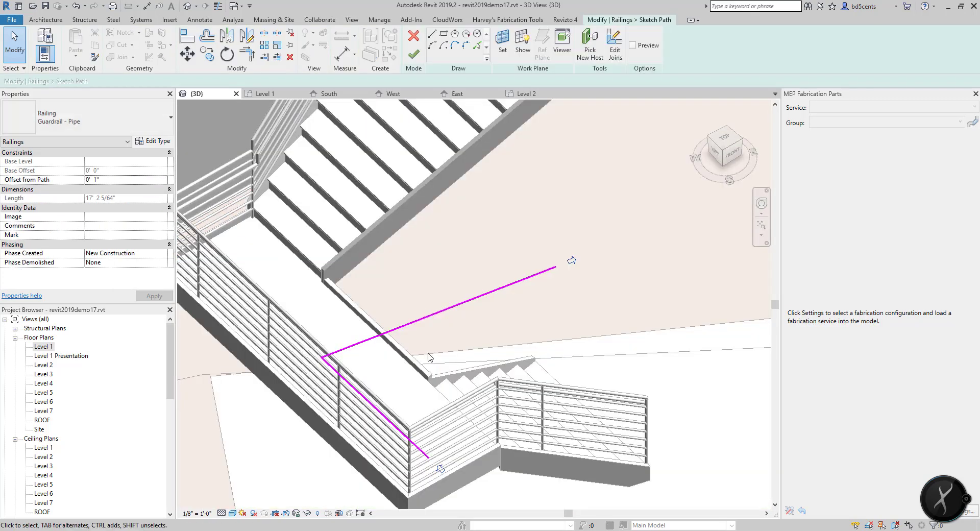
{"action": "double_click", "coordinate": [43, 347]}
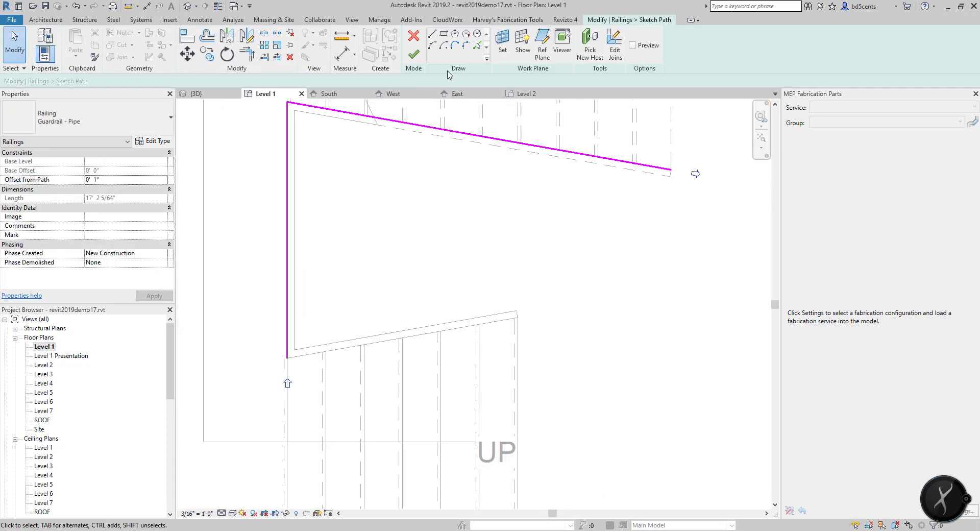
{"action": "left_click", "coordinate": [477, 47]}
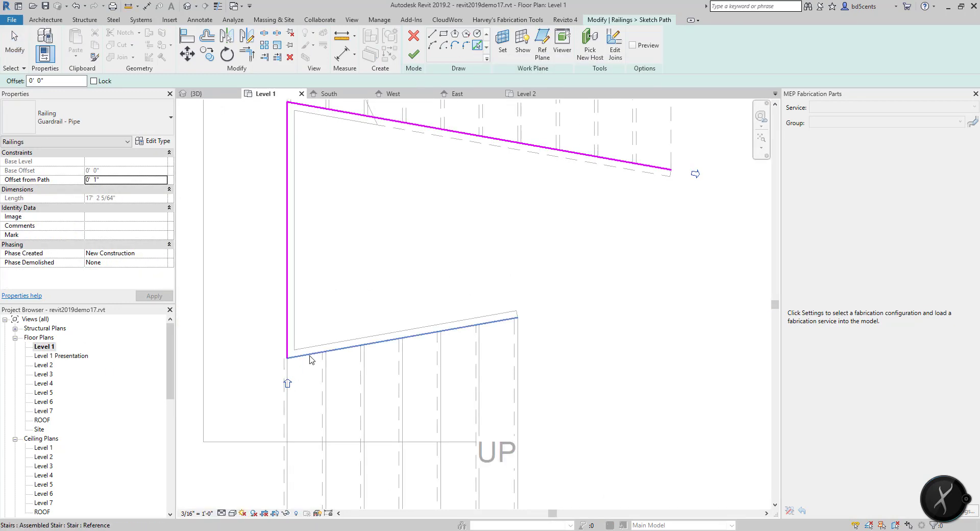
{"action": "left_click", "coordinate": [327, 351]}
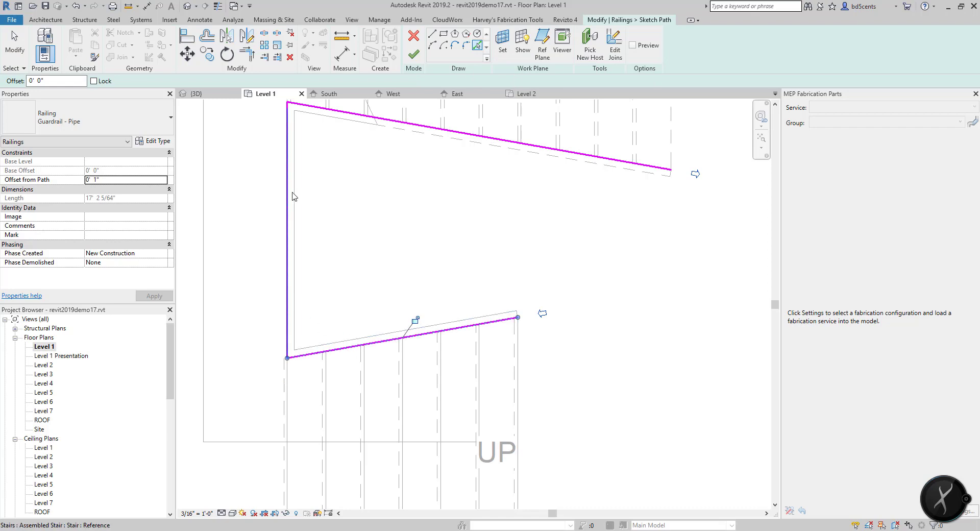
{"action": "scroll", "coordinate": [533, 140], "scroll_direction": "down", "scroll_amount": 2}
{"action": "left_click", "coordinate": [414, 54]}
{"action": "scroll", "coordinate": [505, 189], "scroll_direction": "down", "scroll_amount": 1}
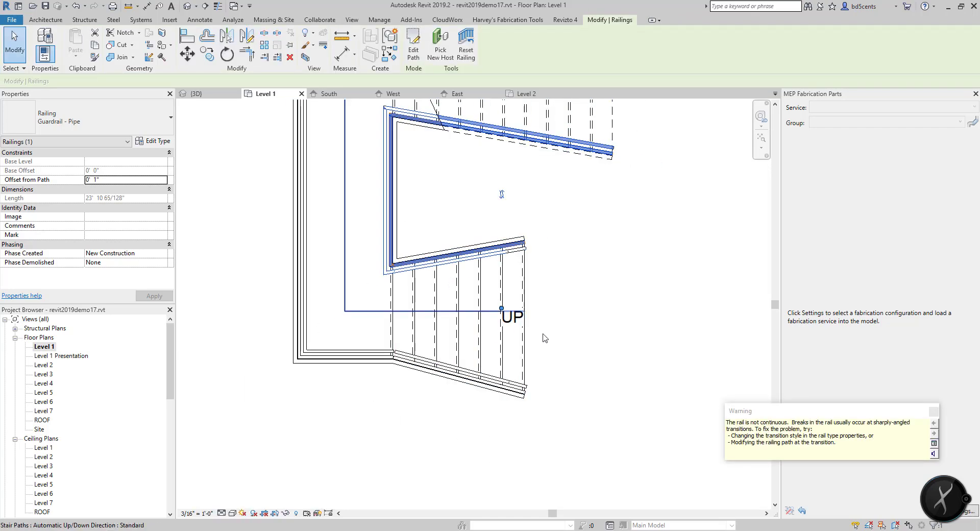
{"action": "middle_click_drag", "start_coordinate": [499, 200], "coordinate": [484, 259]}
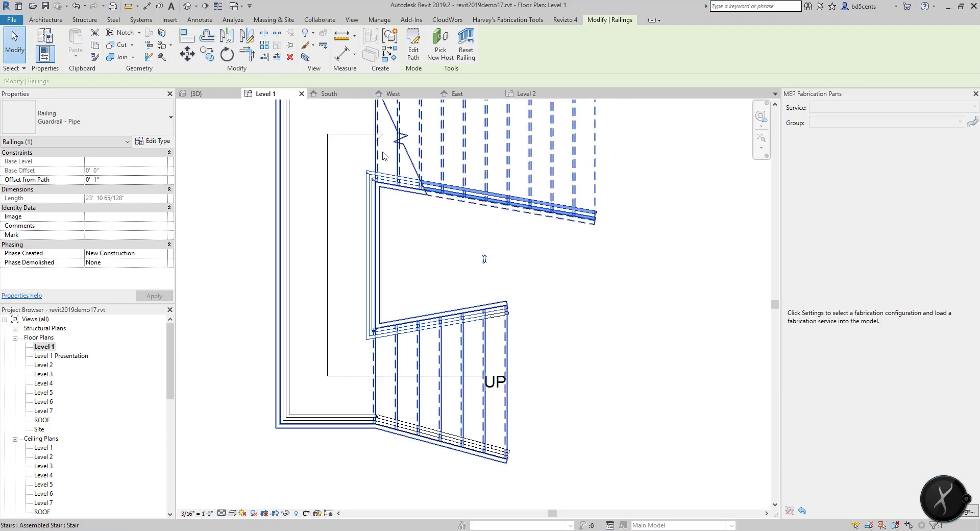
{"action": "key", "text": "Escape"}
- Inspect the continuous inner railing and the whole stair from several angles in the 3D view
{"action": "left_click", "coordinate": [319, 38]}
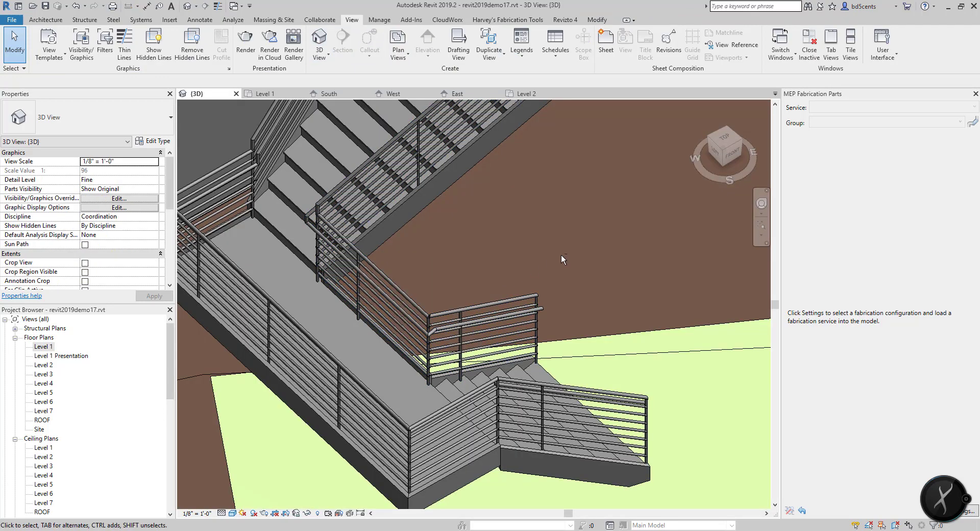
{"action": "middle_click_drag", "start_coordinate": [487, 227], "coordinate": [504, 336], "text": "shift"}
{"action": "middle_click_drag", "start_coordinate": [405, 232], "coordinate": [380, 276]}
{"action": "middle_click_drag", "start_coordinate": [460, 335], "coordinate": [490, 311]}
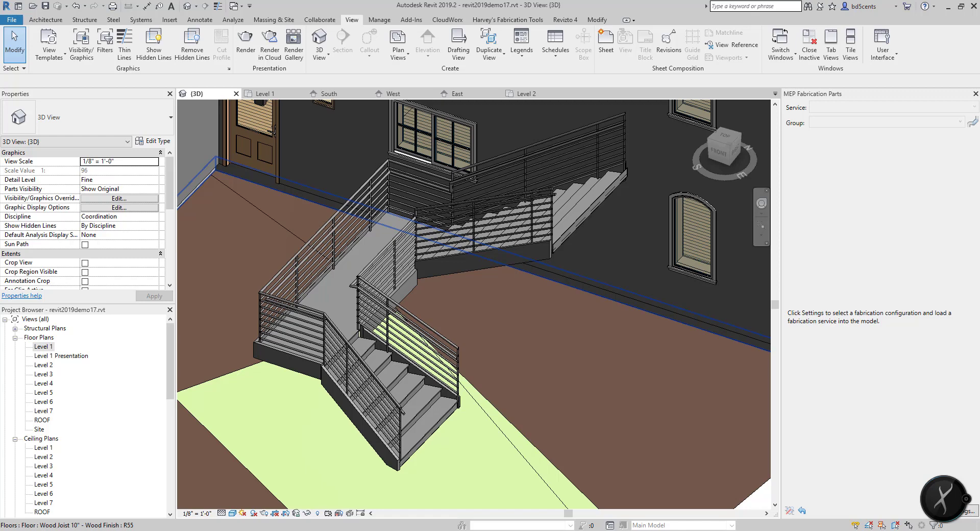
{"action": "middle_click_drag", "start_coordinate": [403, 225], "coordinate": [286, 209], "text": "shift"}
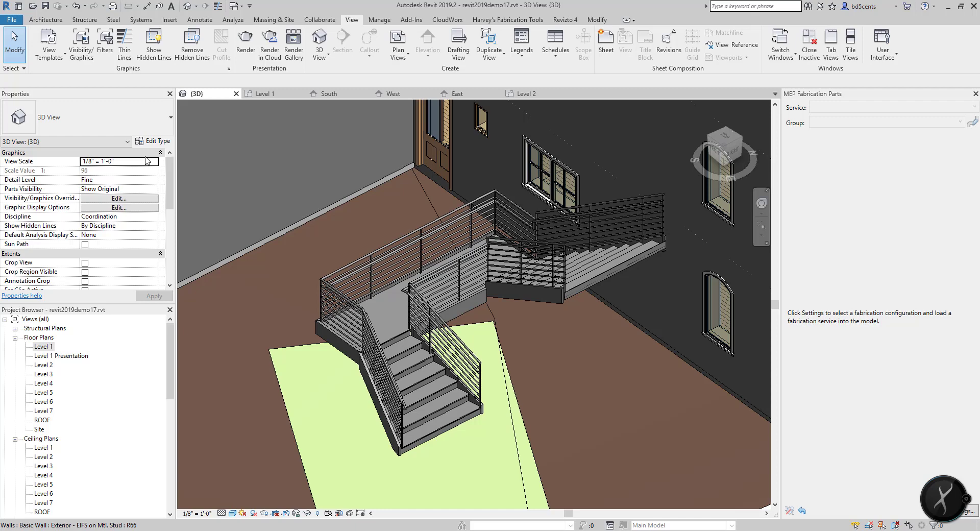
- Save the project through Save As as a Revit project file in the Demos folder
{"action": "left_click", "coordinate": [12, 20]}
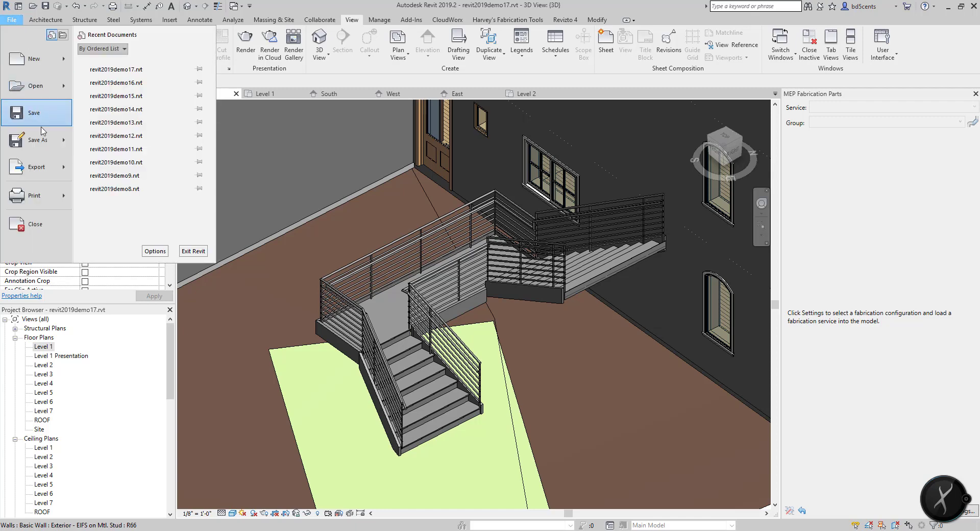
{"action": "mouse_move", "coordinate": [43, 132]}
{"action": "left_click", "coordinate": [110, 105]}
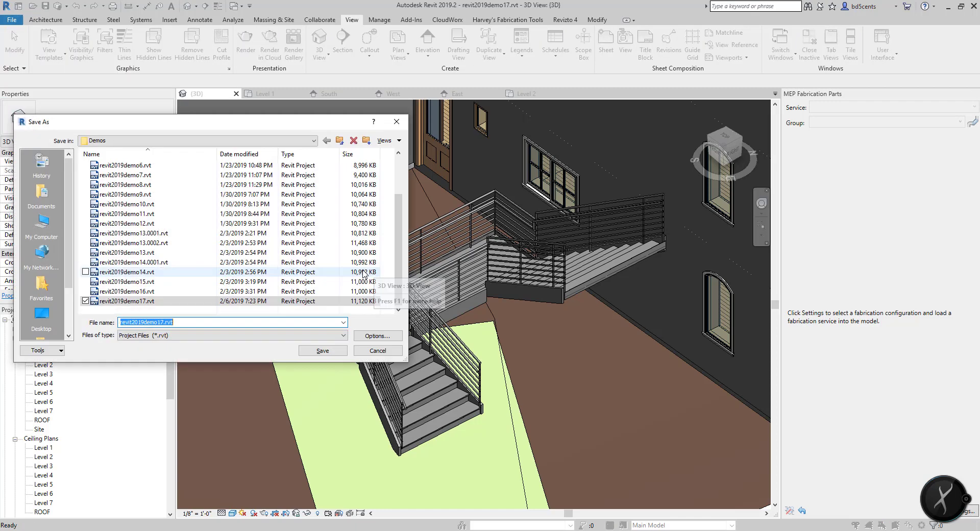
{"action": "key", "text": "Right"}
{"action": "key", "text": "Left"}
{"action": "key", "text": "Left"}
{"action": "key", "text": "Left"}
{"action": "key", "text": "Left"}
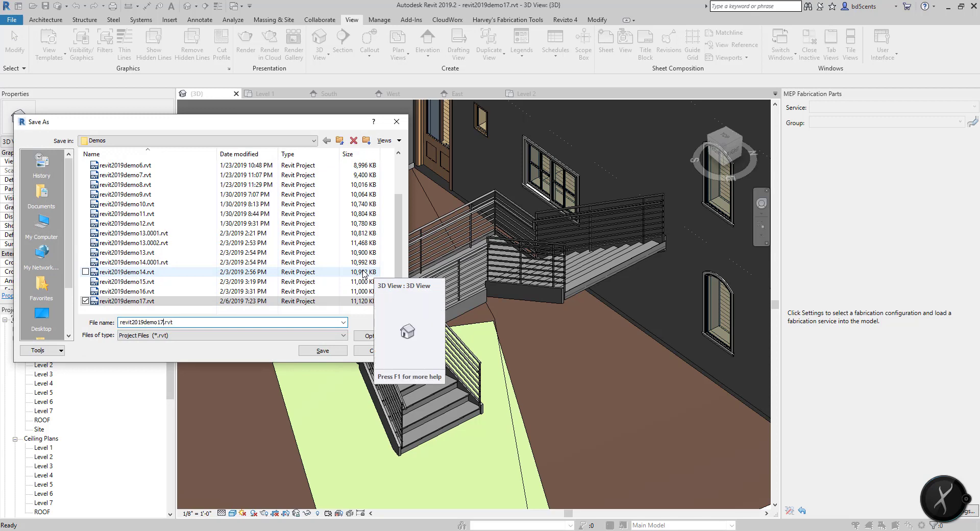
{"action": "left_click", "coordinate": [327, 351]}
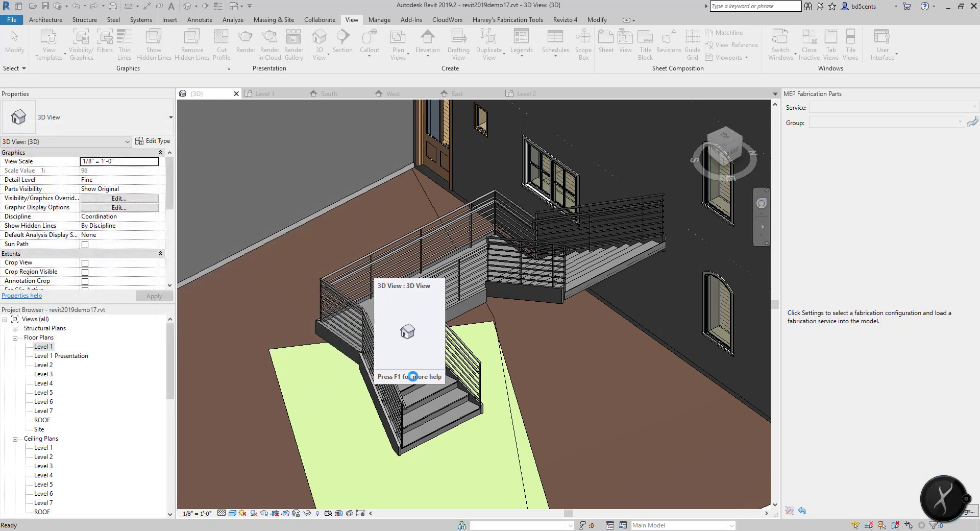